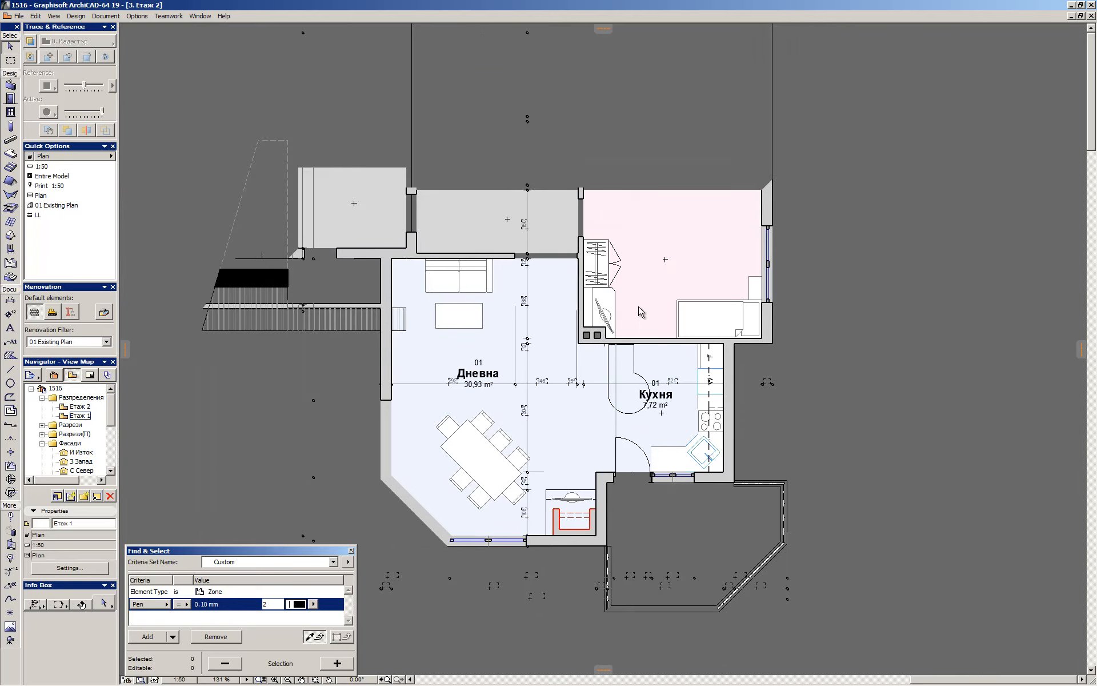
Transfer the settings of the upper 04 Баня zone on Етаж 2 to the two bathroom zones on Етаж 1
scroll(707, 424, down, 2)
scroll(488, 171, up, 3)
key(ctrl+Down)
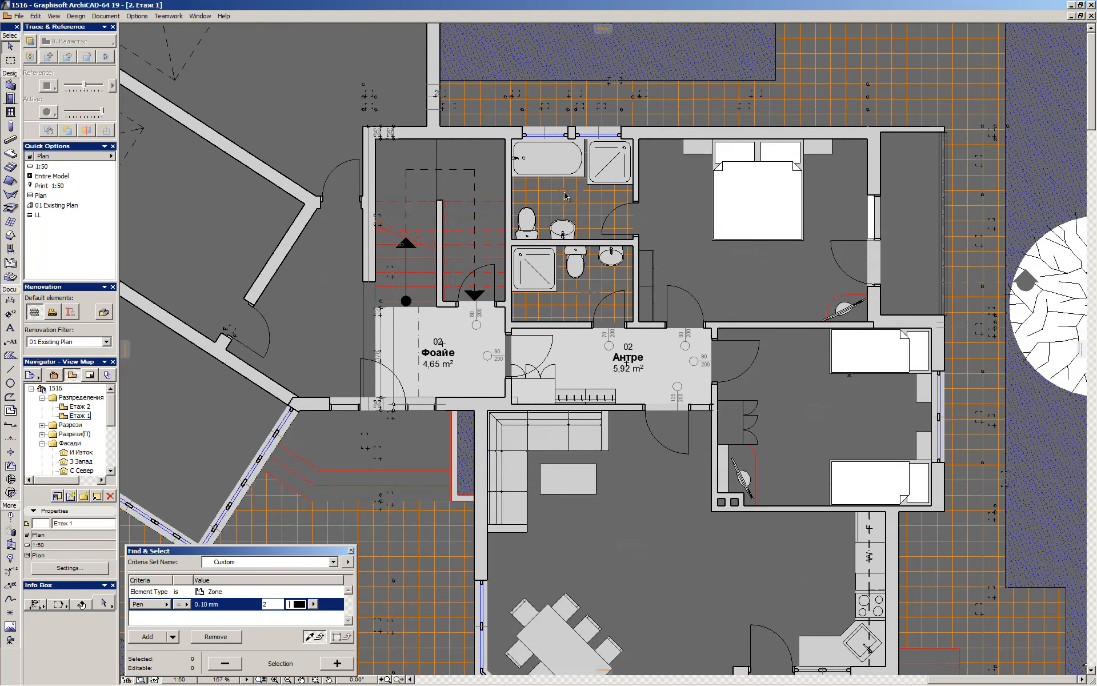
scroll(576, 205, up, 1)
scroll(565, 203, up, 4)
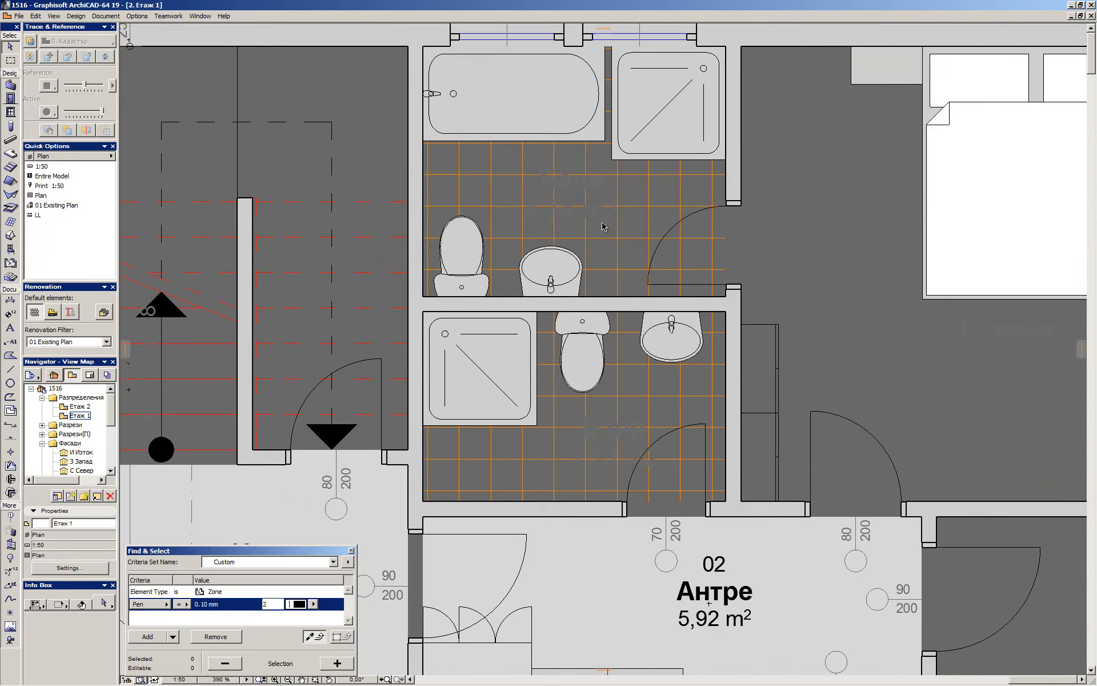
key(ctrl+Up)
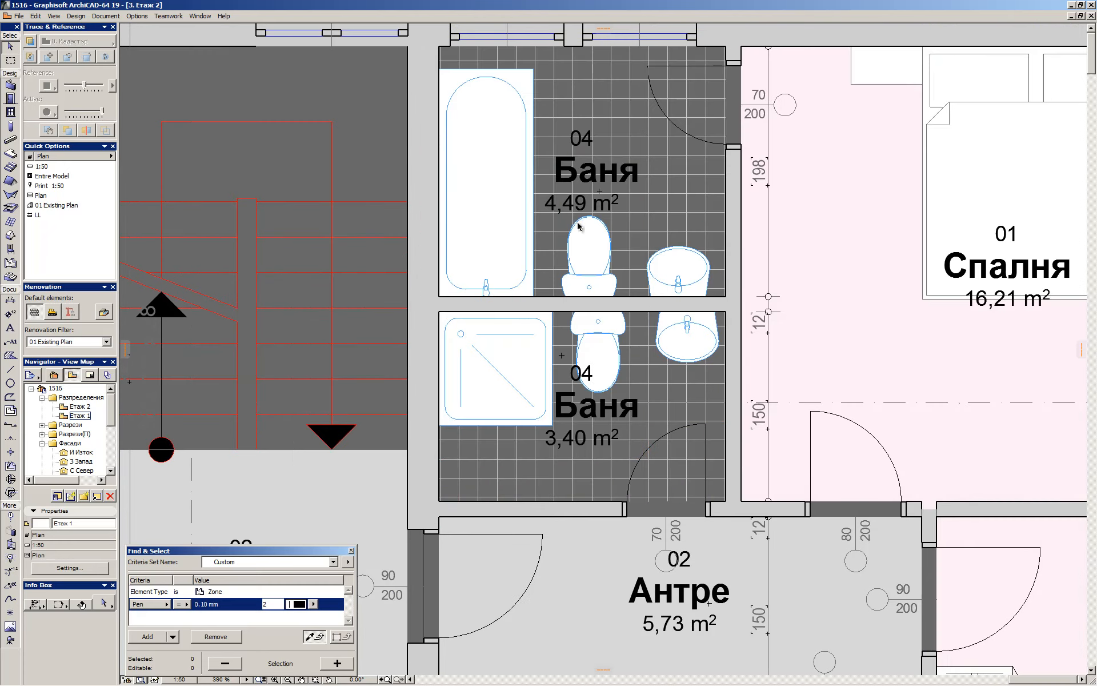
alt+click(594, 174)
key(ctrl+Down)
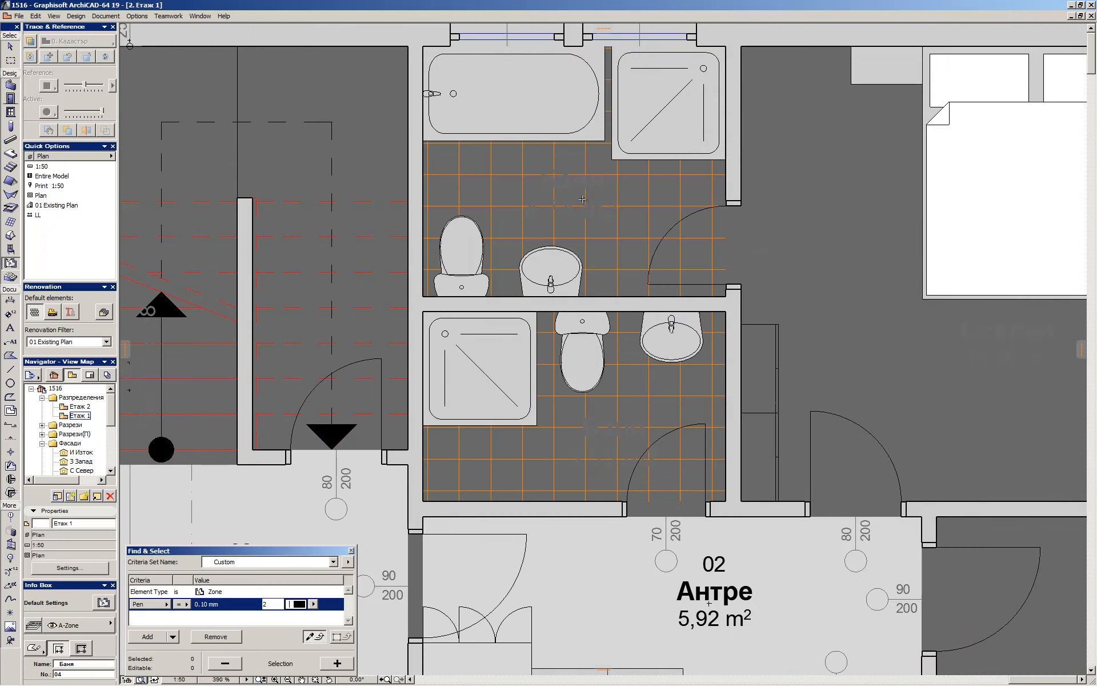
click(568, 193)
click(581, 417)
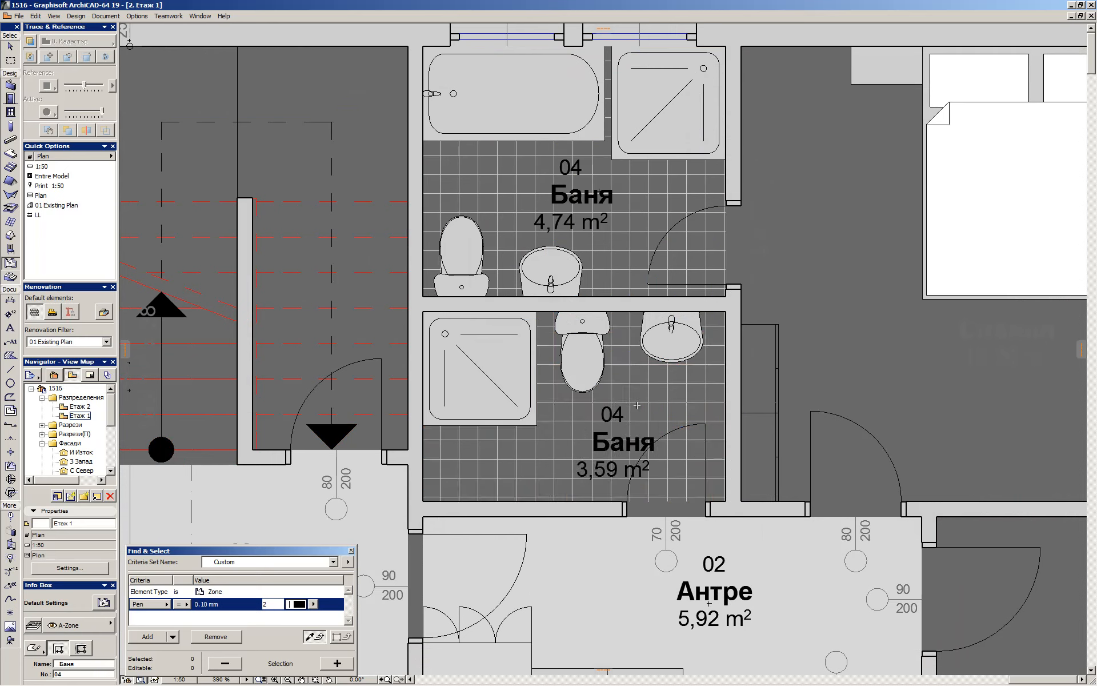
click(594, 446)
key(Escape)
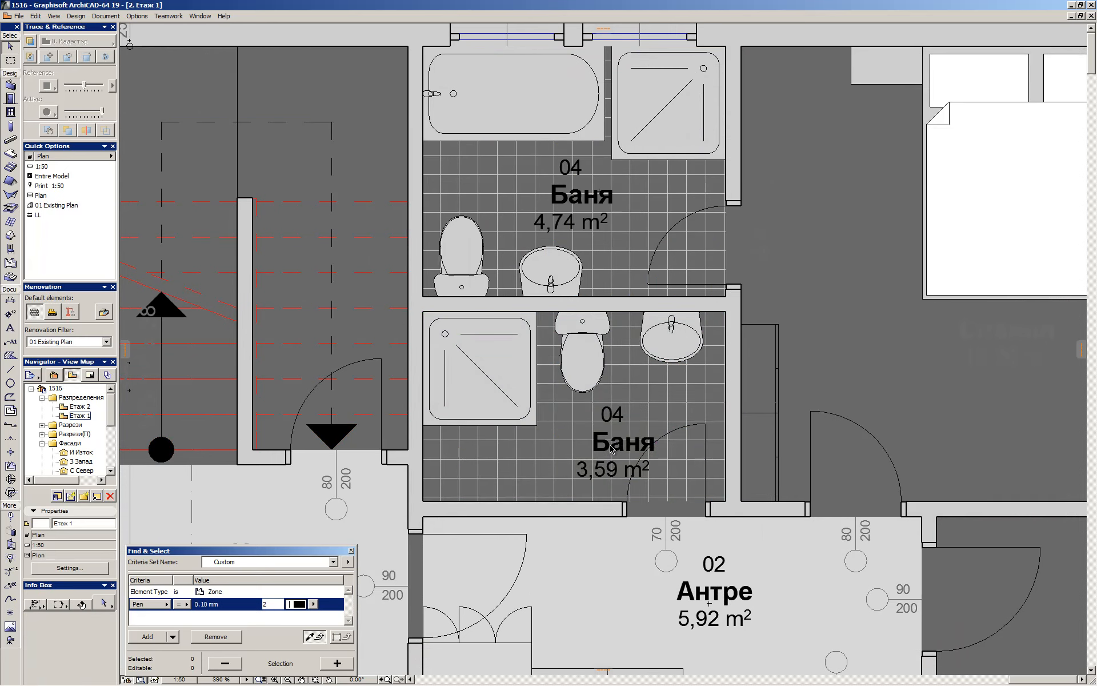
Hide all elements other than zones on Етаж 1, using the Дневна zone as the selected element
scroll(616, 450, down, 3)
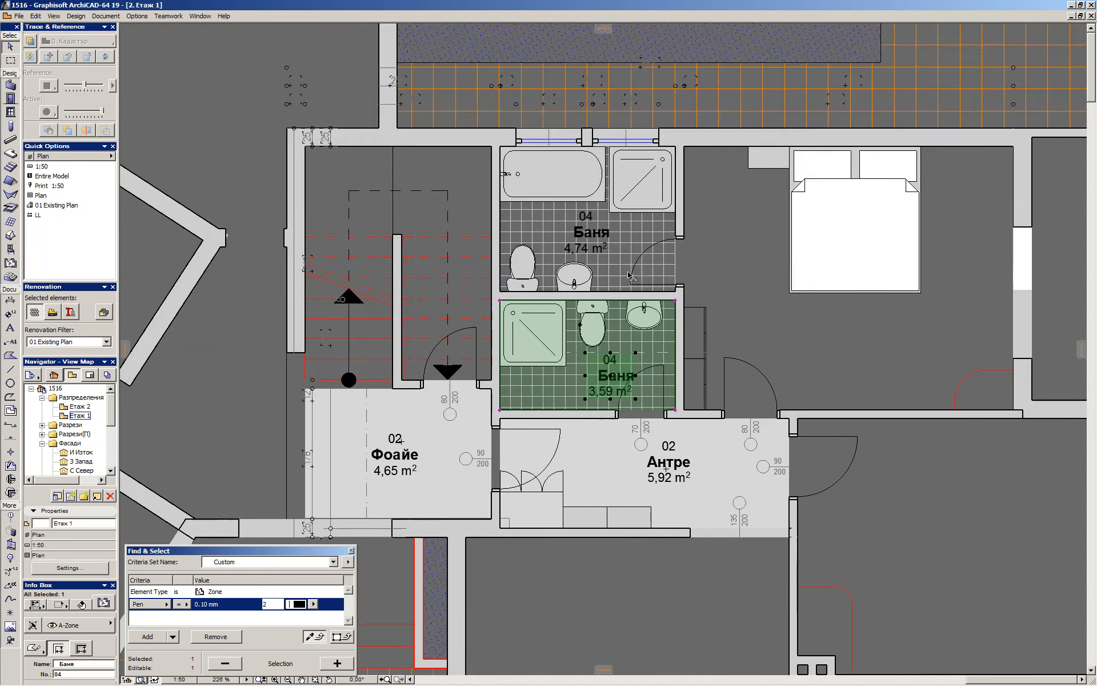
scroll(750, 344, down, 3)
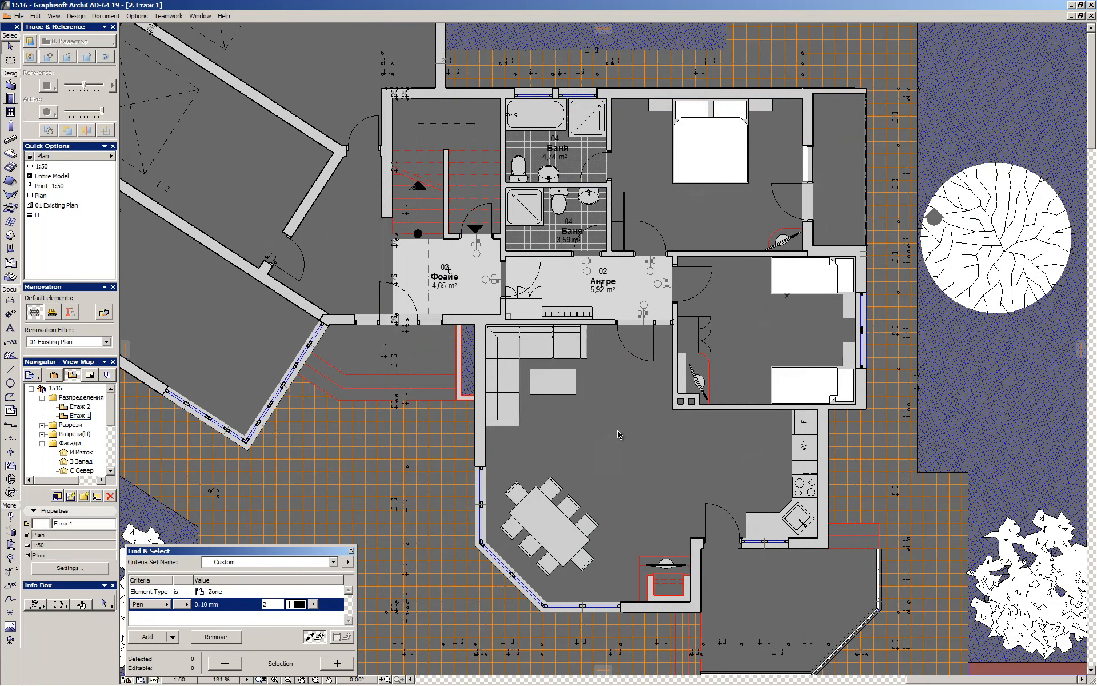
click(594, 424)
key(Escape)
click(605, 434)
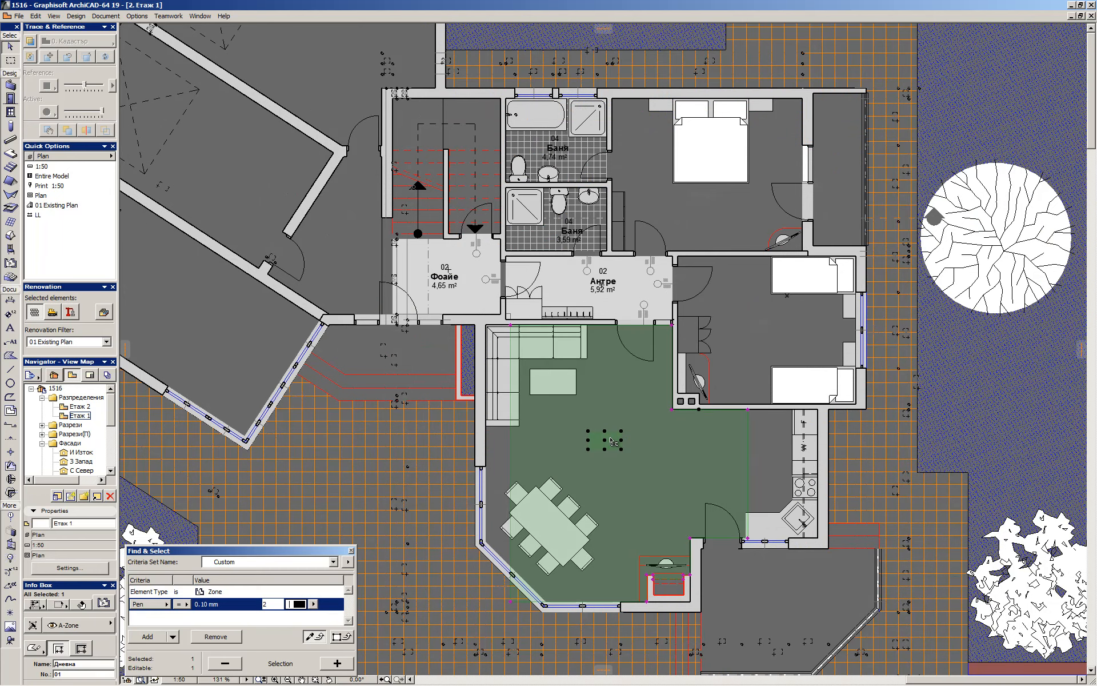
key(ctrl+h)
Select all zones on Етаж 1 and change their stamp pen to purple
drag(833, 479, 500, 375)
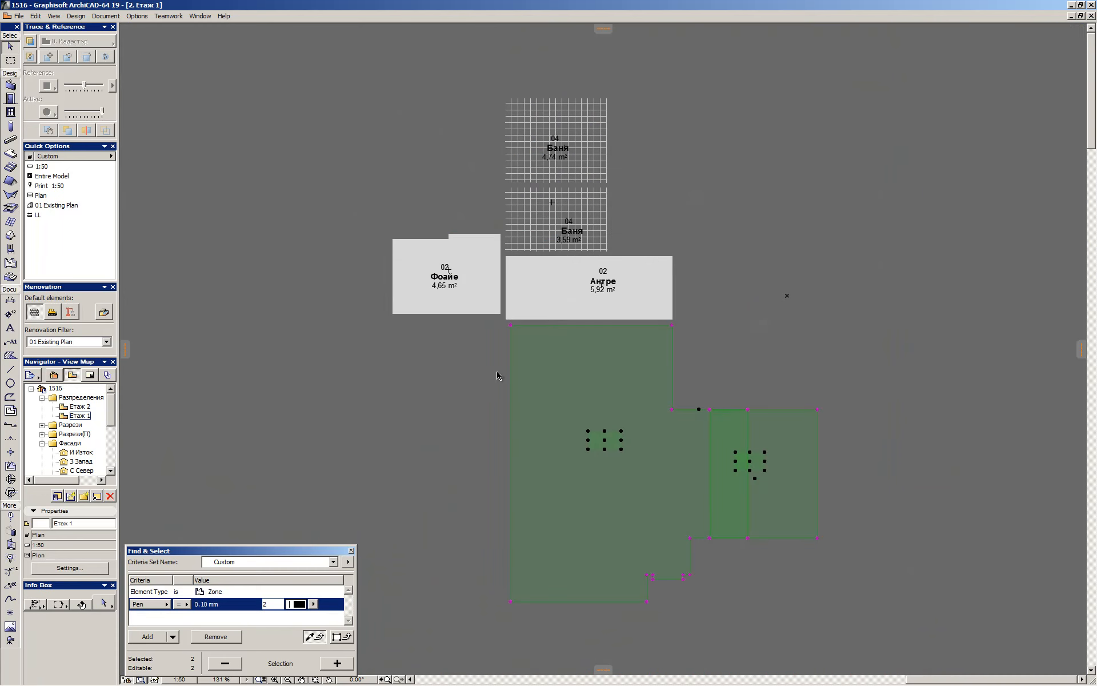
key(ctrl+a)
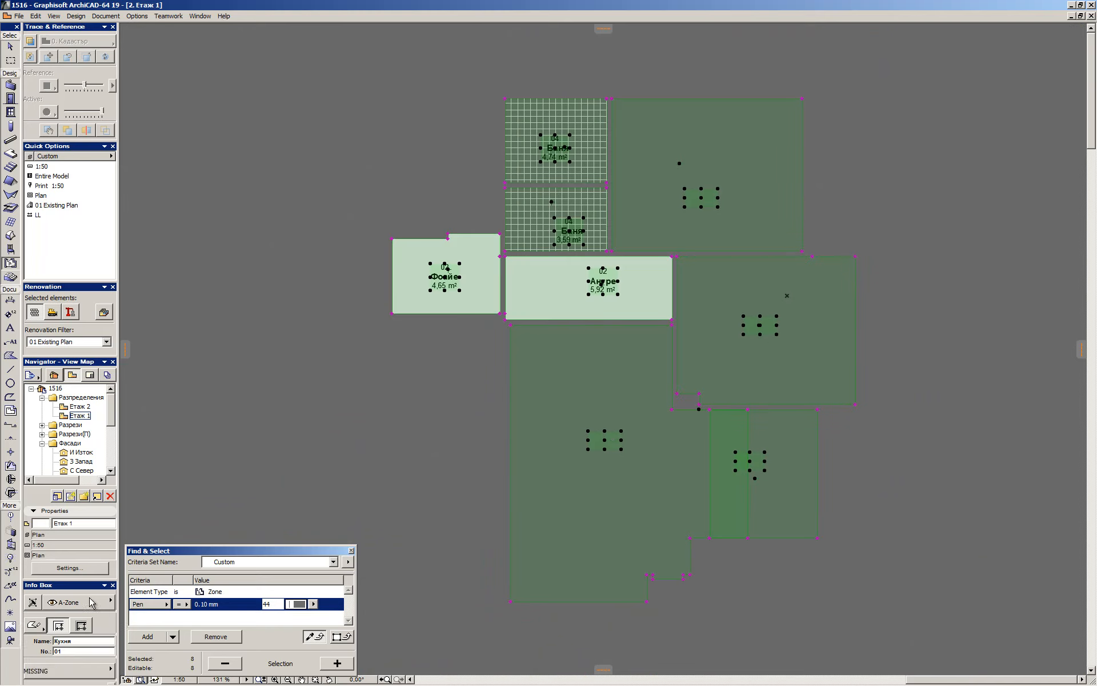
click(107, 600)
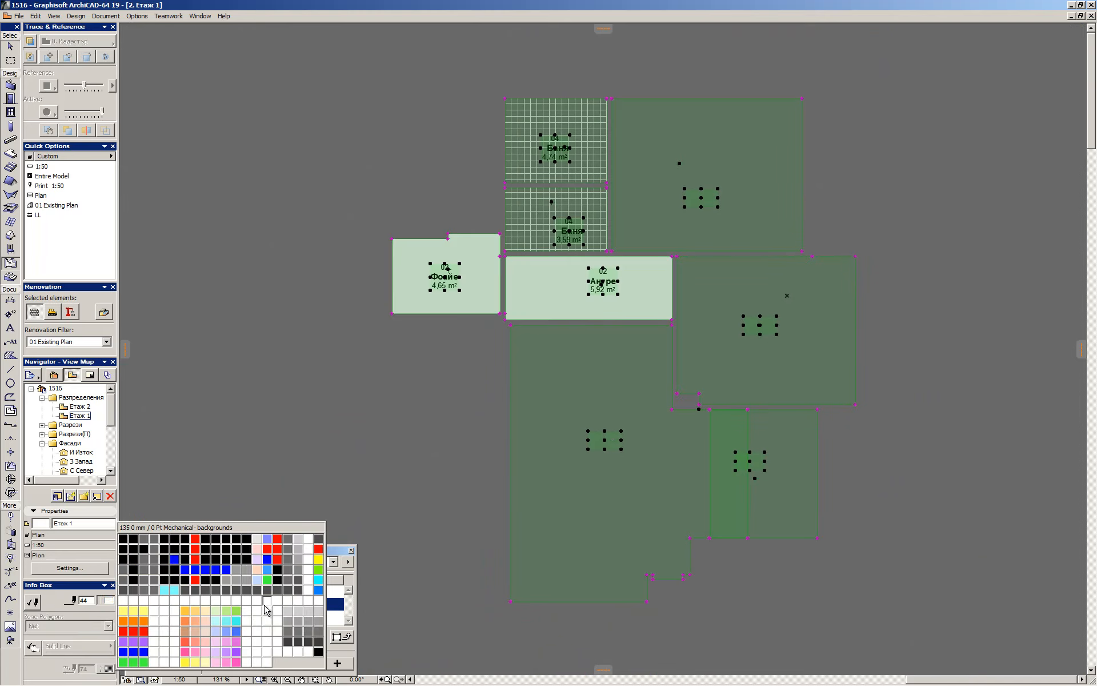
click(143, 641)
key(Escape)
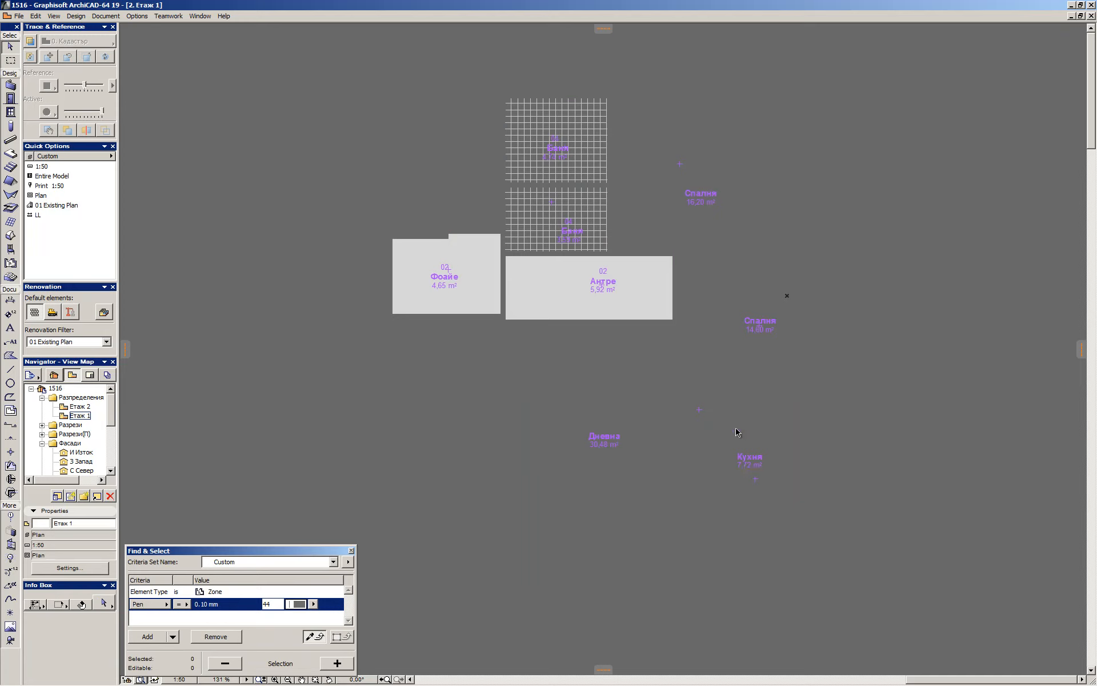
Transfer the settings of the 14,60 m² Спалня zone on Етаж 2 to the matching bedroom zone on Етаж 1
alt+click(762, 323)
key(ctrl+Up)
key(Escape)
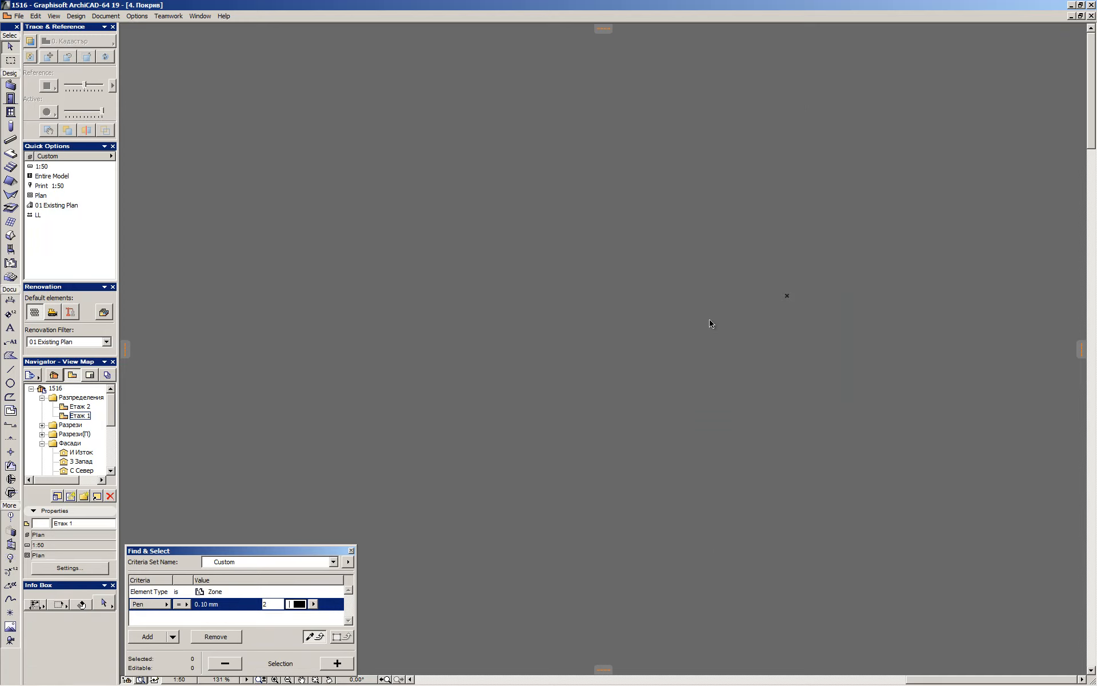
key(ctrl+Down)
key(ctrl+Down)
ctrl+alt+click(758, 322)
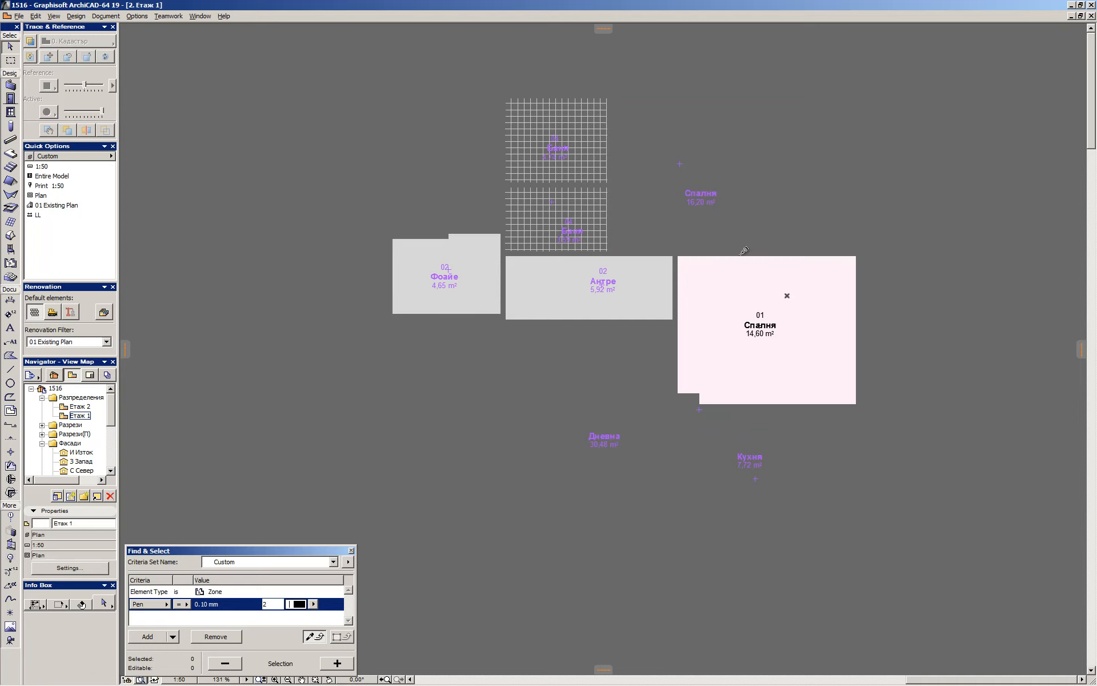
Transfer the settings of the Кухня zone on Етаж 2 to the Кухня and Дневна zones on Етаж 1
key(ctrl+Up)
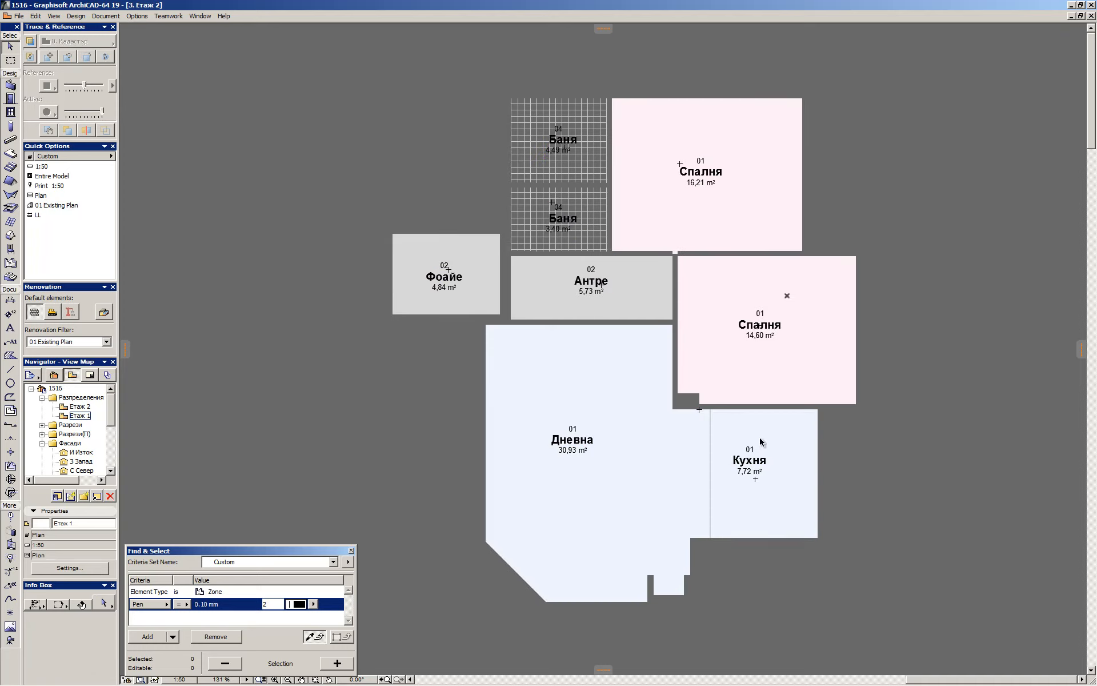
alt+click(755, 469)
key(ctrl+Up)
key(ctrl+Down)
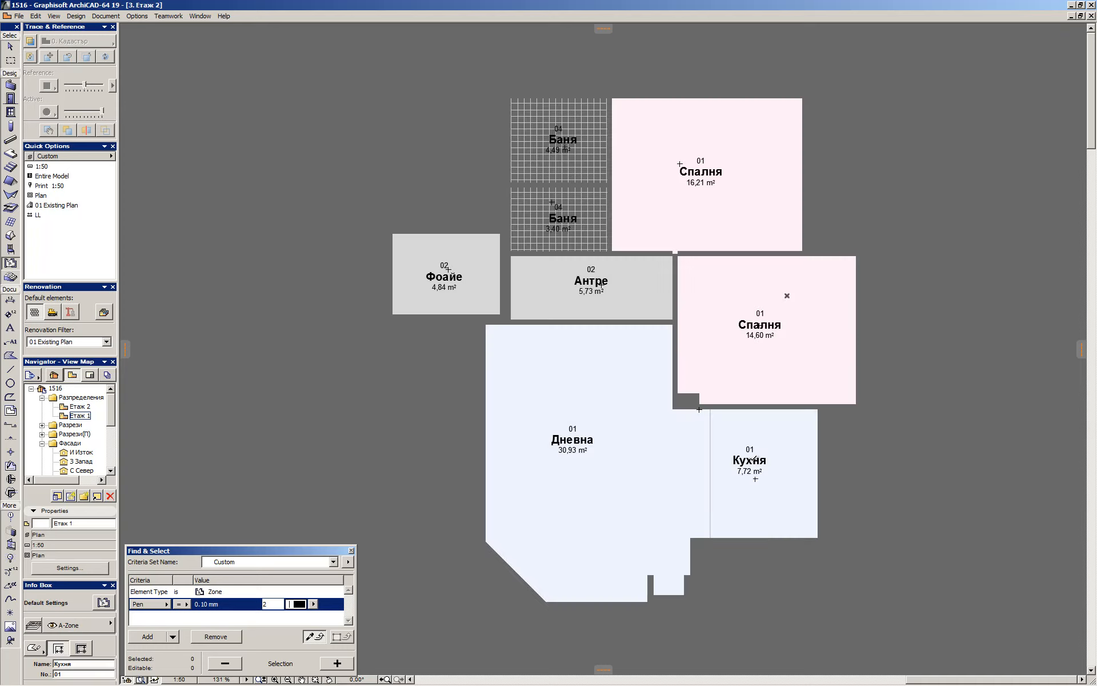
key(ctrl+Down)
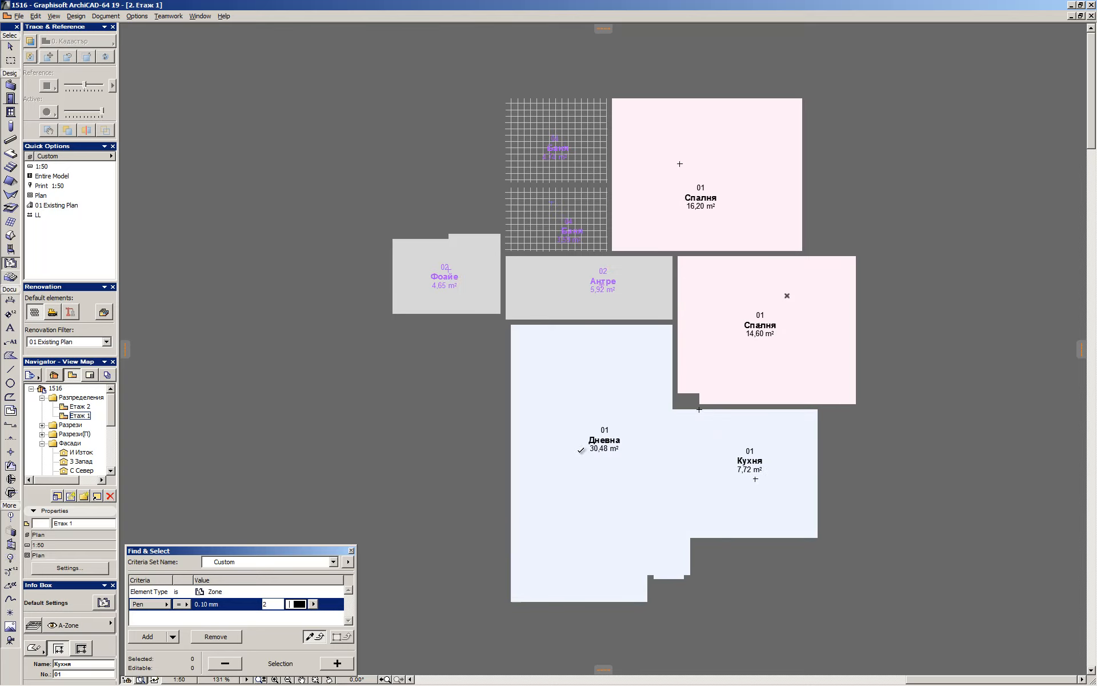
Select all zones on Етаж 1 and open their Zone Selection Settings
scroll(536, 190, up, 3)
scroll(580, 290, down, 4)
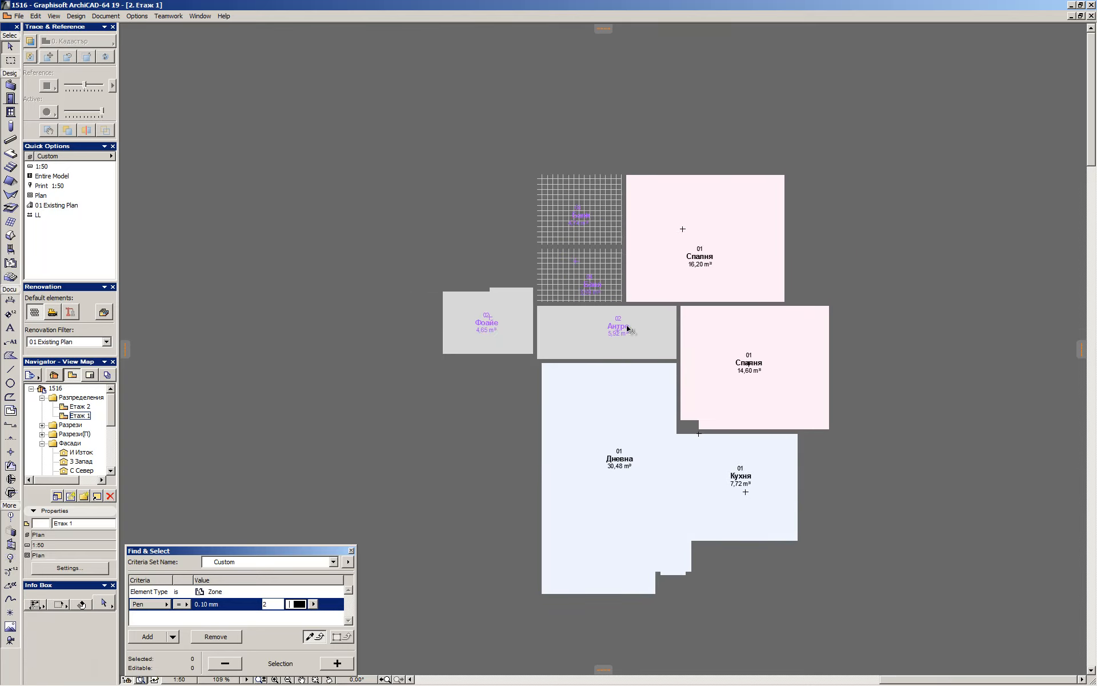
drag(835, 503, 632, 357)
key(Escape)
drag(826, 510, 708, 451)
key(ctrl+a)
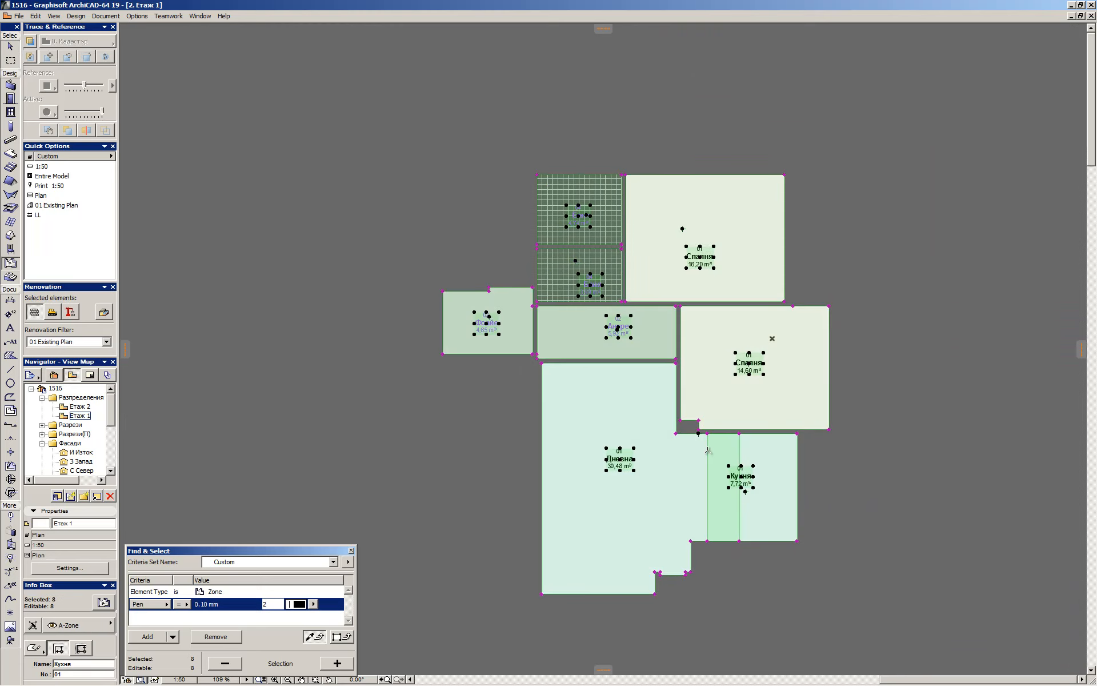
key(ctrl+t)
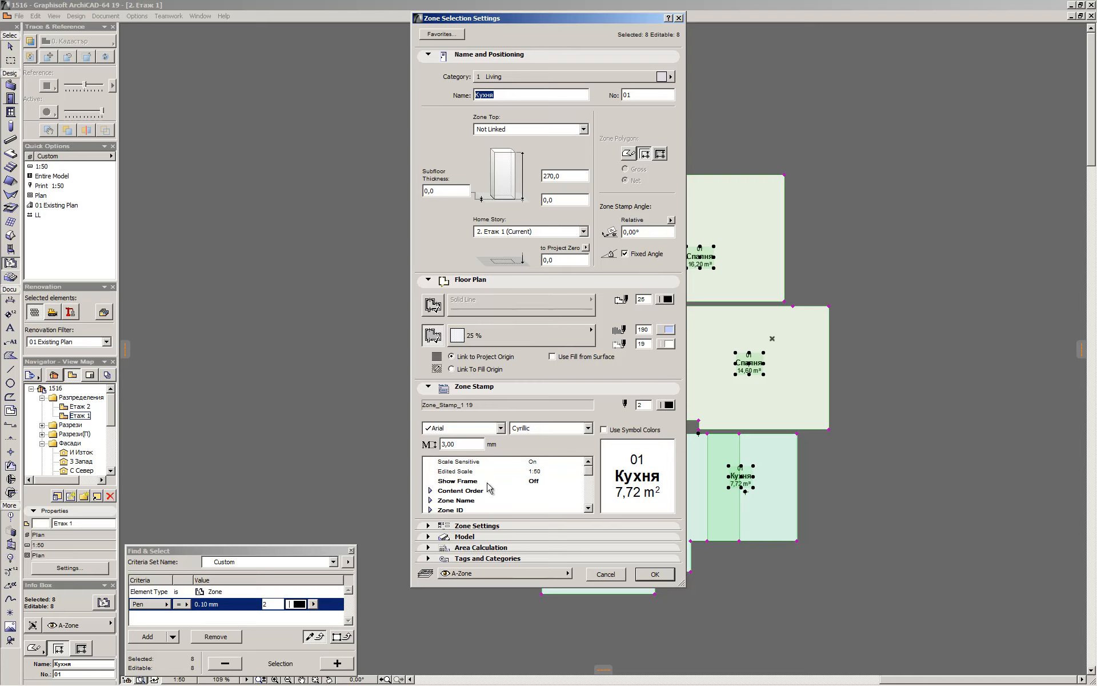
Set the detail text font size of the zone stamps to 3,5 mm in the Appearance (1:50) settings
scroll(488, 483, down, 1)
scroll(457, 480, down, 5)
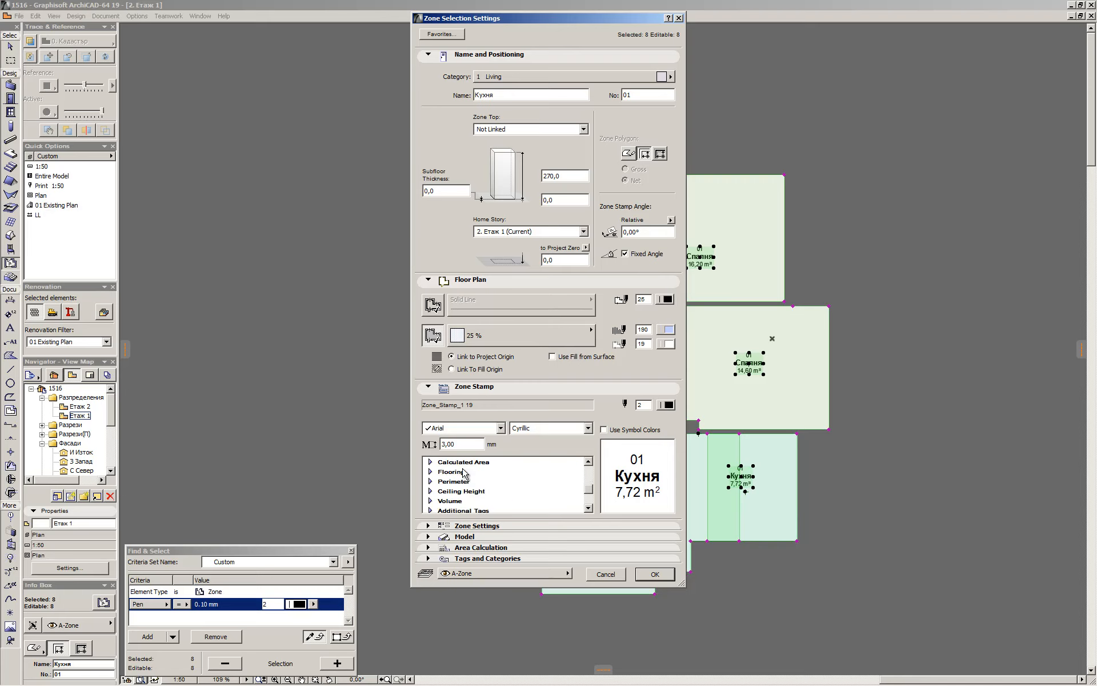
click(431, 490)
scroll(460, 485, down, 2)
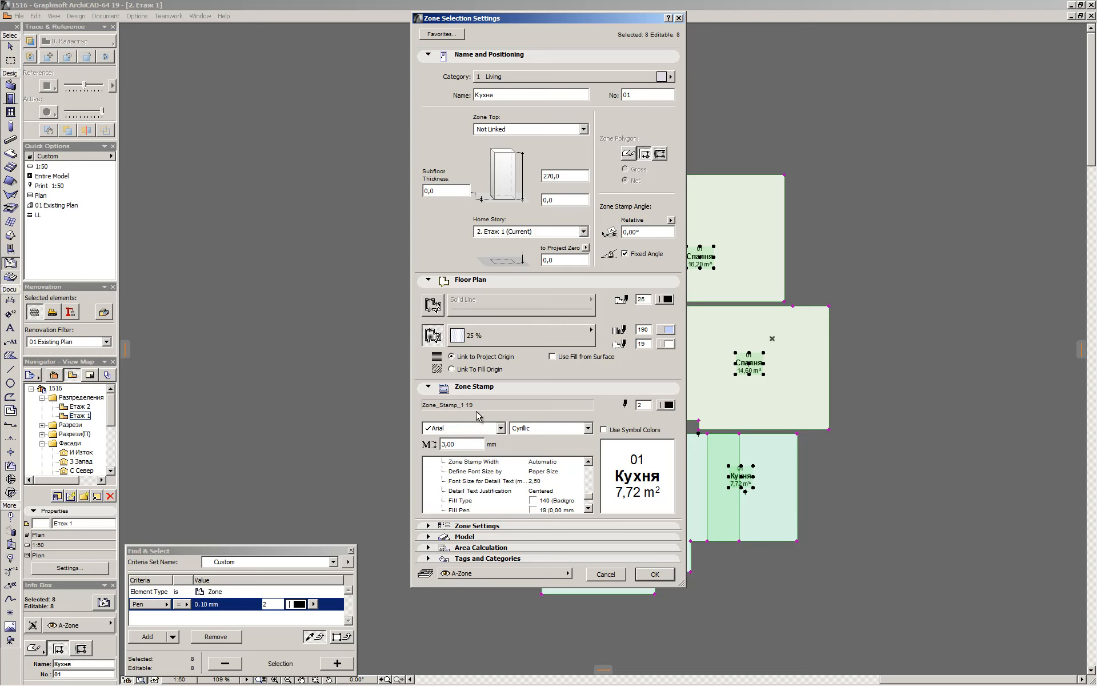
click(473, 526)
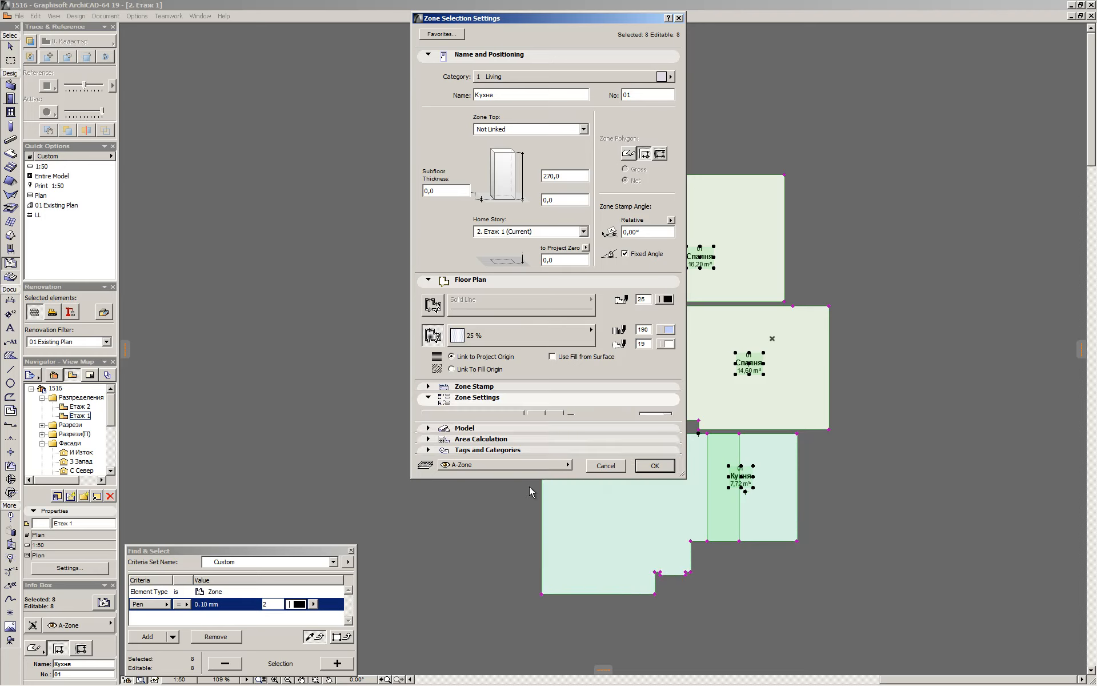
click(506, 423)
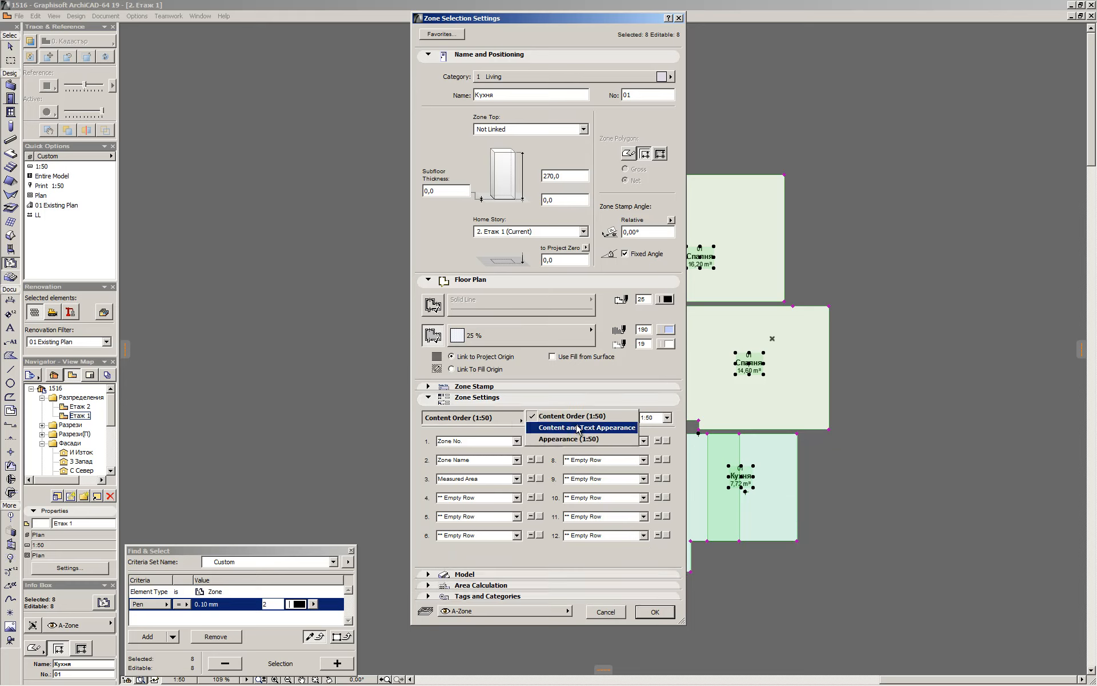
click(574, 444)
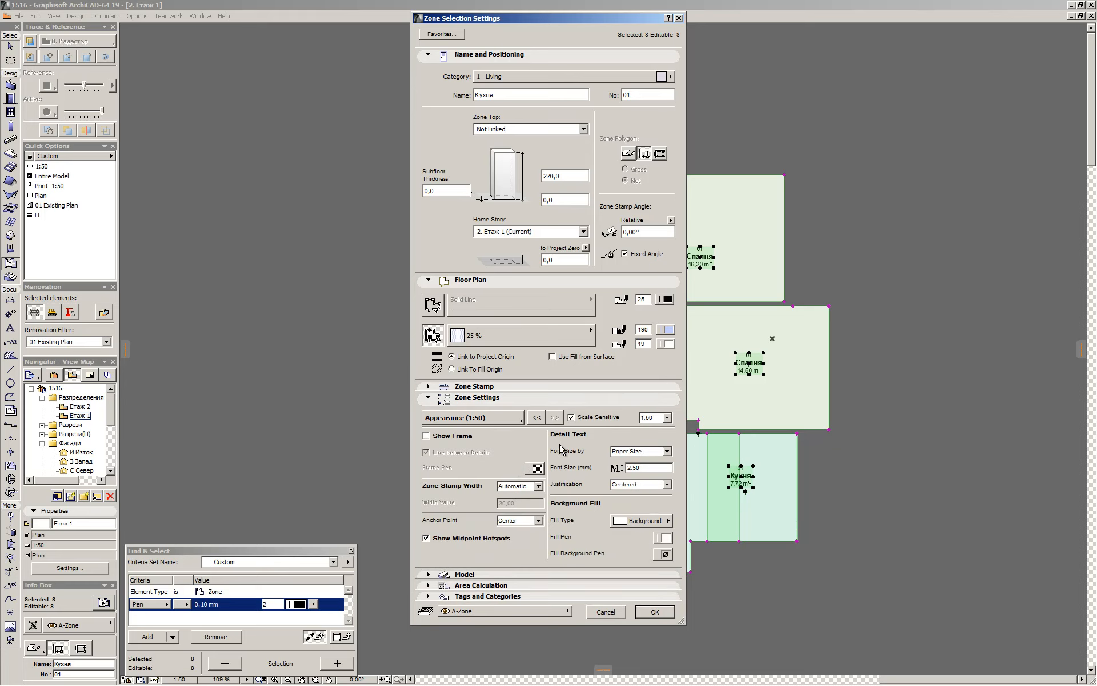
double_click(644, 468)
text(3,5)
key(Return)
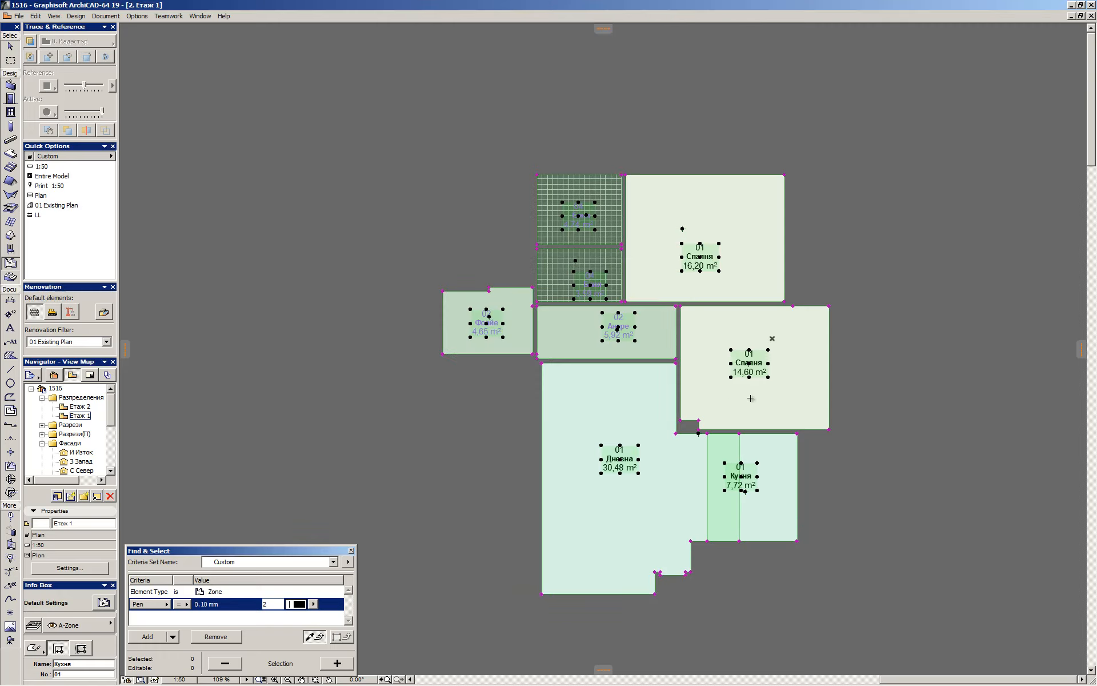
key(Escape)
Inspect the stamp appearance settings of the 14,60 m² Спалня zone on Етаж 2 and close them without changes
scroll(748, 362, up, 4)
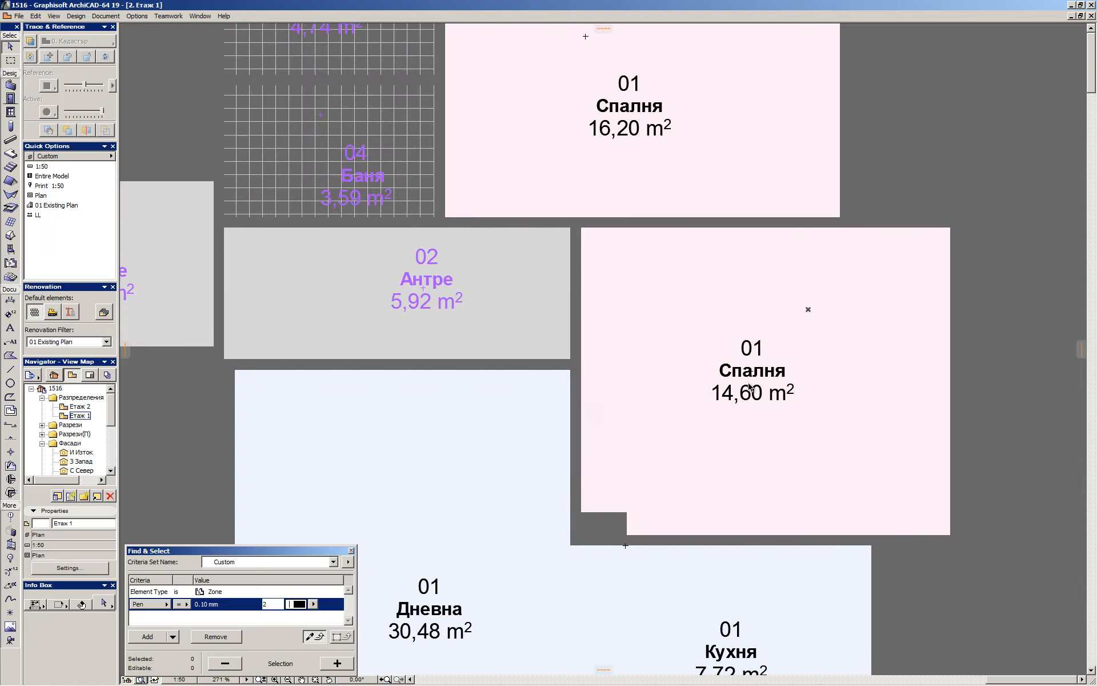
scroll(747, 389, down, 3)
click(697, 356)
key(Escape)
key(ctrl+Up)
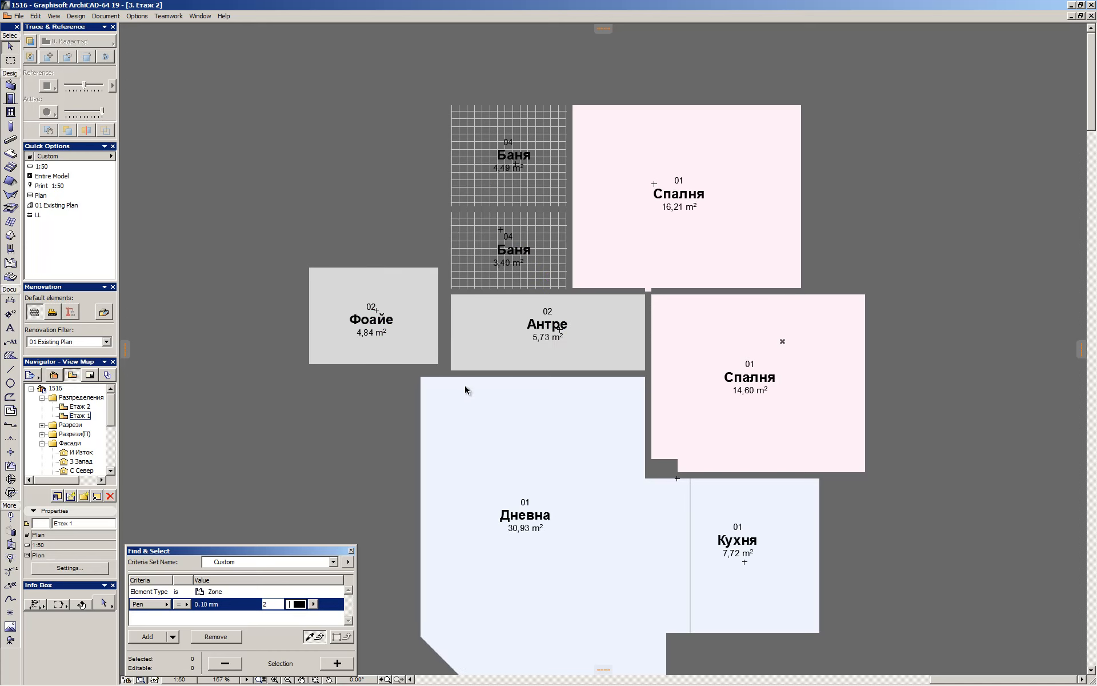
click(750, 400)
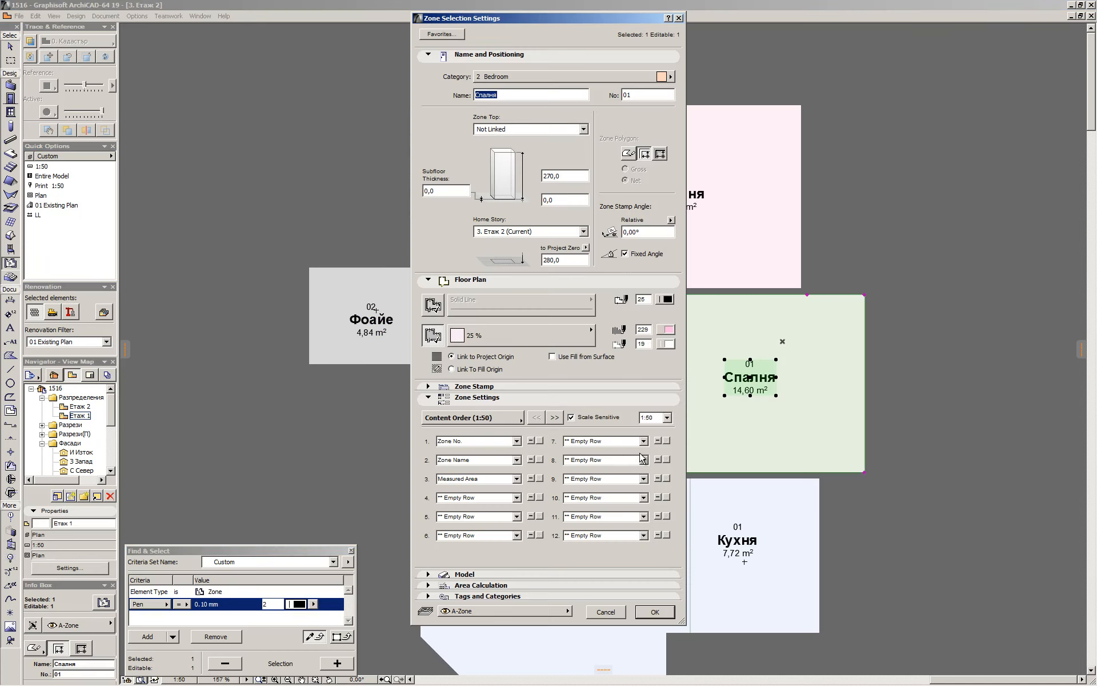
click(503, 417)
click(565, 451)
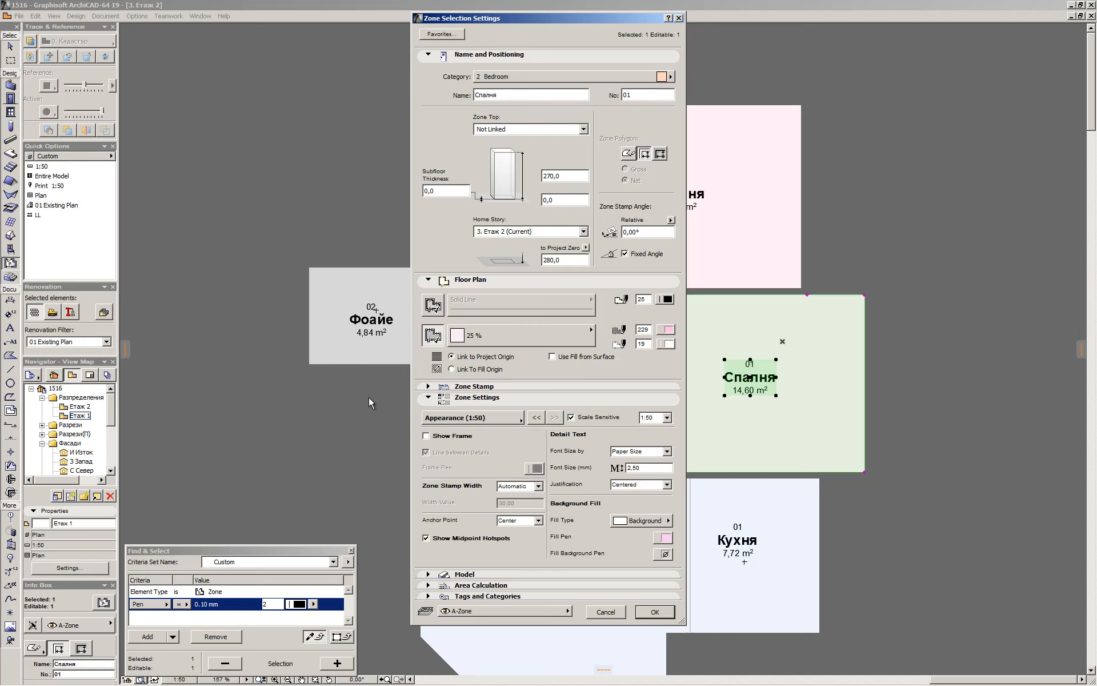
click(487, 418)
click(606, 610)
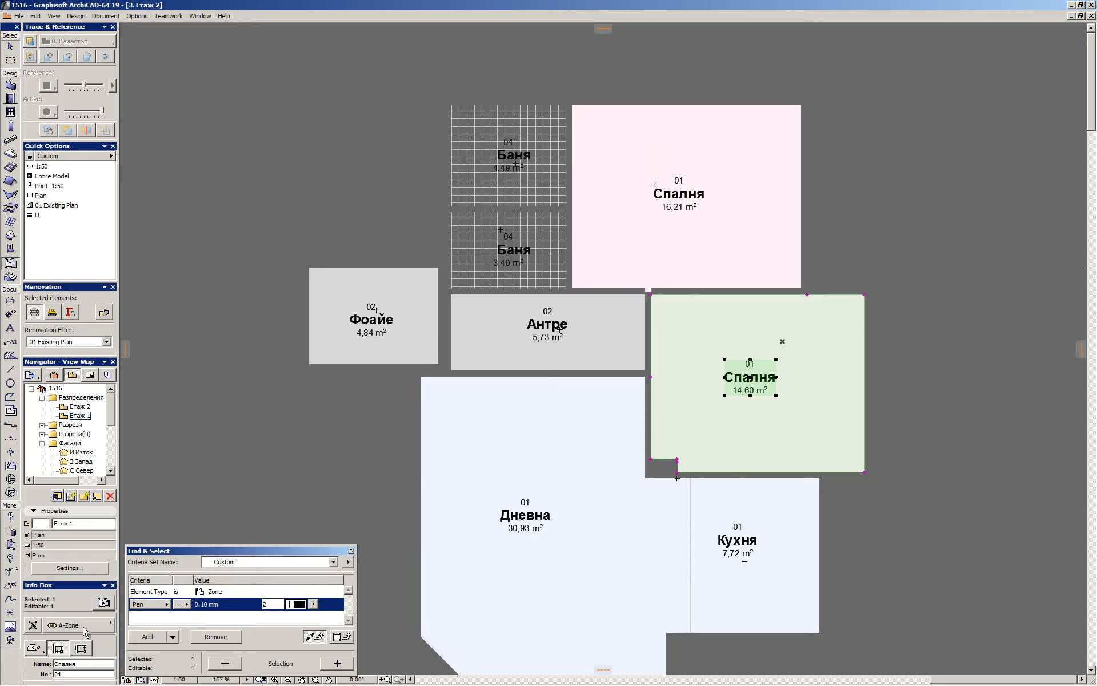
Check the stamp font size of the selected 14,60 m² Спалня zone on Етаж 2
click(104, 361)
scroll(80, 491, down, 5)
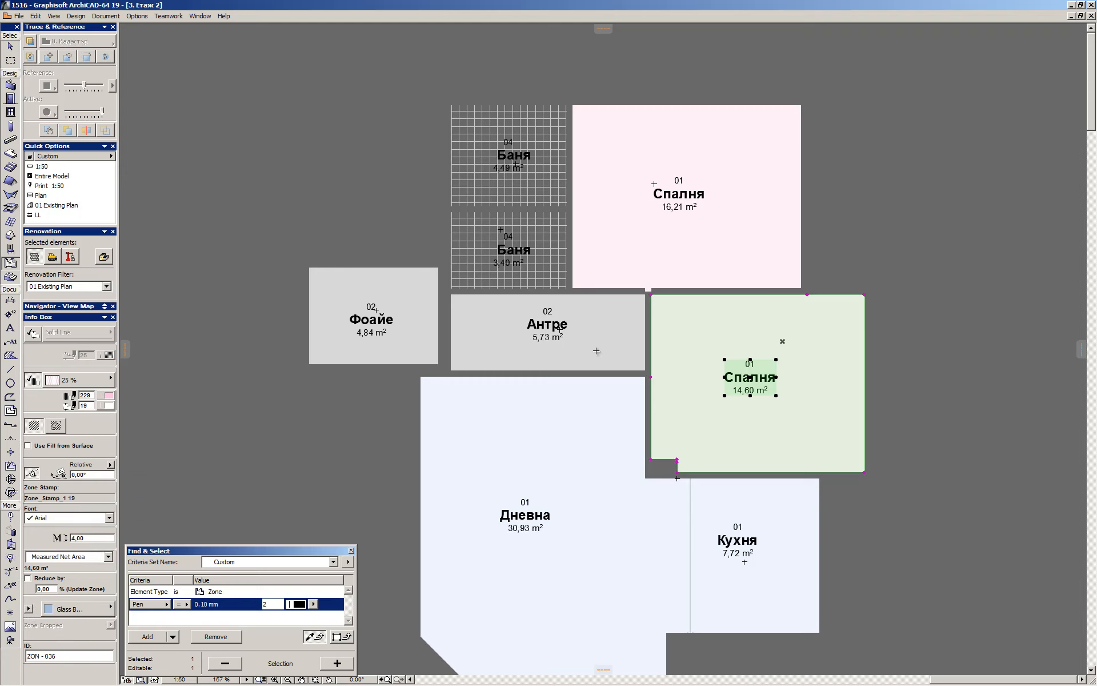
key(Escape)
Go down to Етаж 1, inspect the settings of its 14,60 m² Спалня zone and close them without changes
key(ctrl+Down)
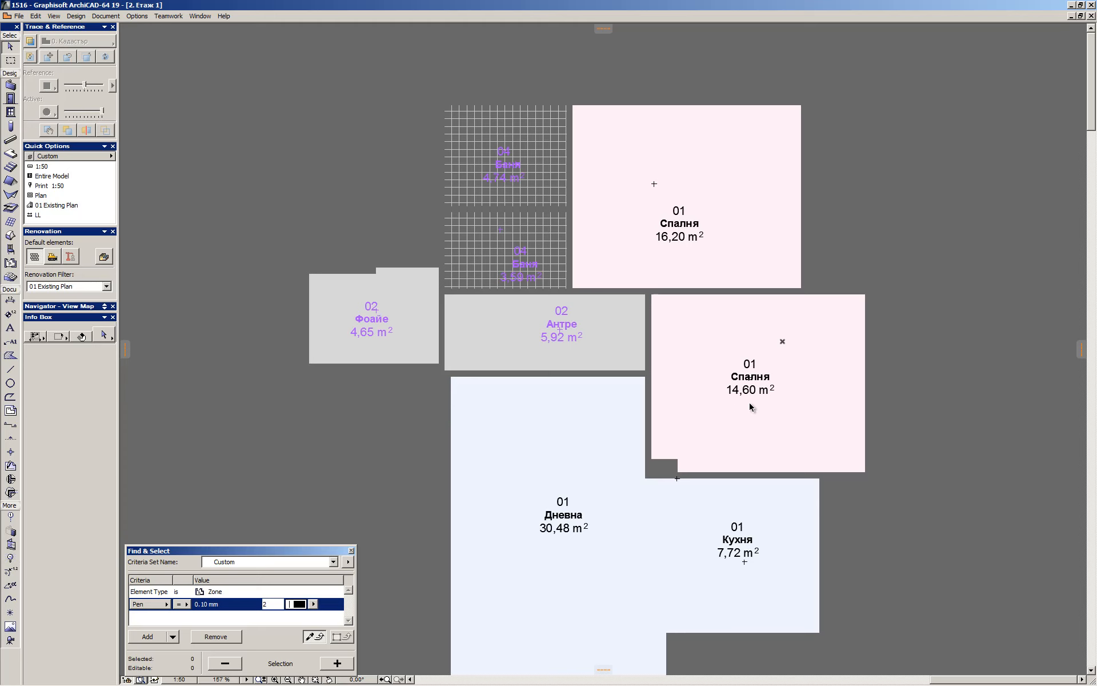
click(758, 366)
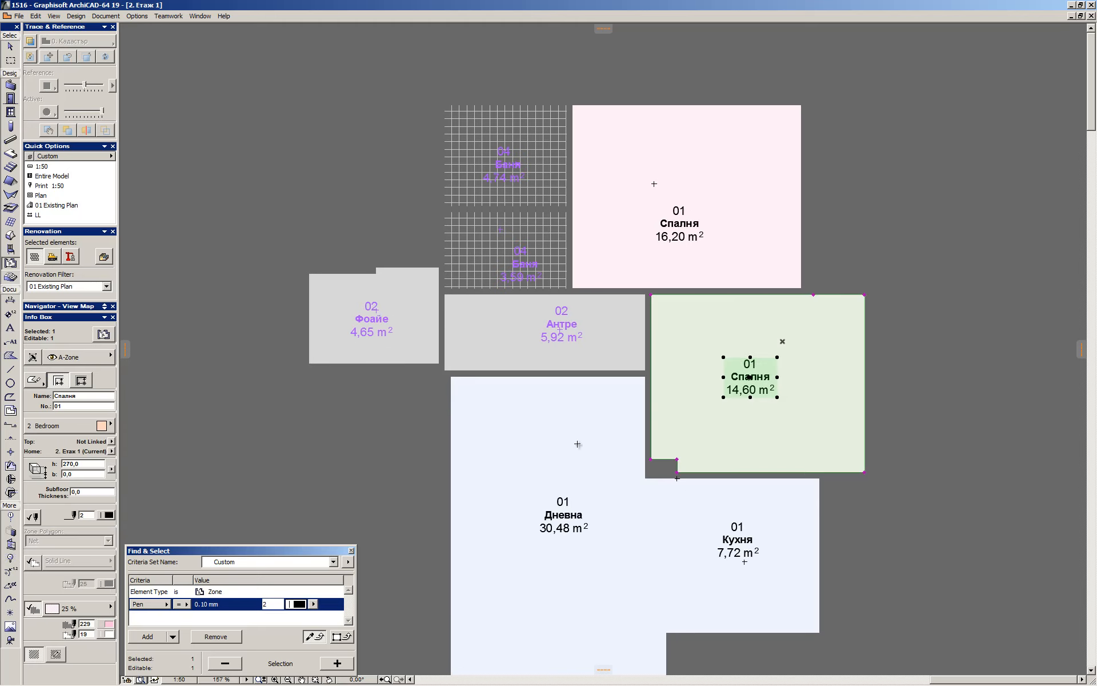
key(ctrl+t)
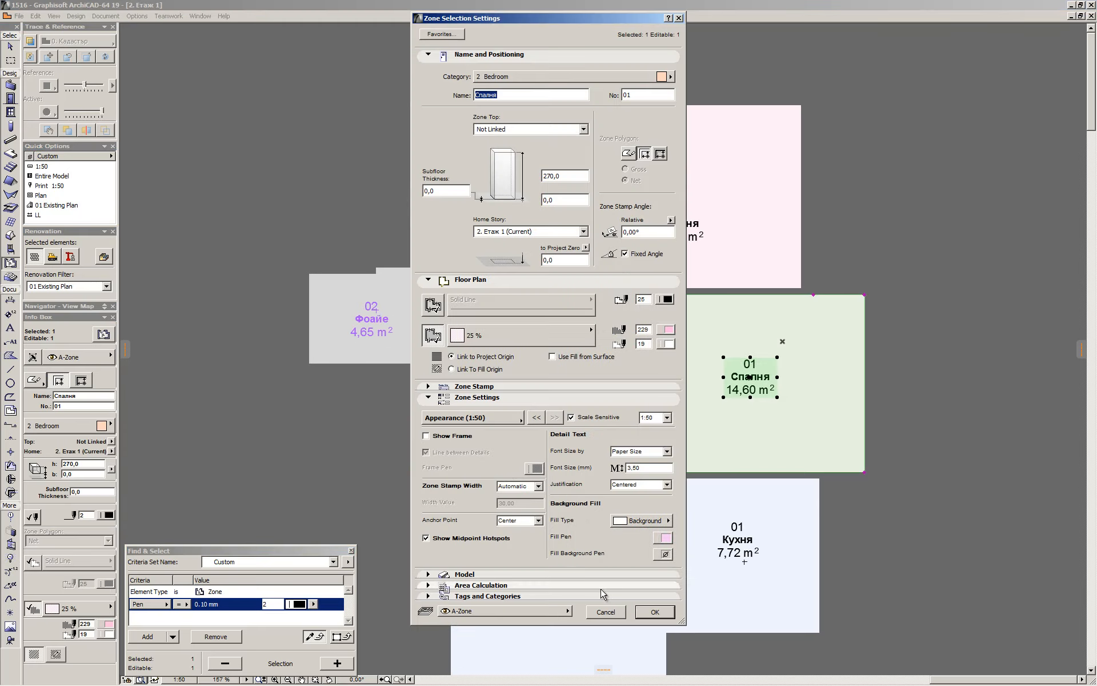
click(605, 611)
Select all zones on Етаж 1 and set the detail text font size of their stamps to 2,50 mm
key(ctrl+a)
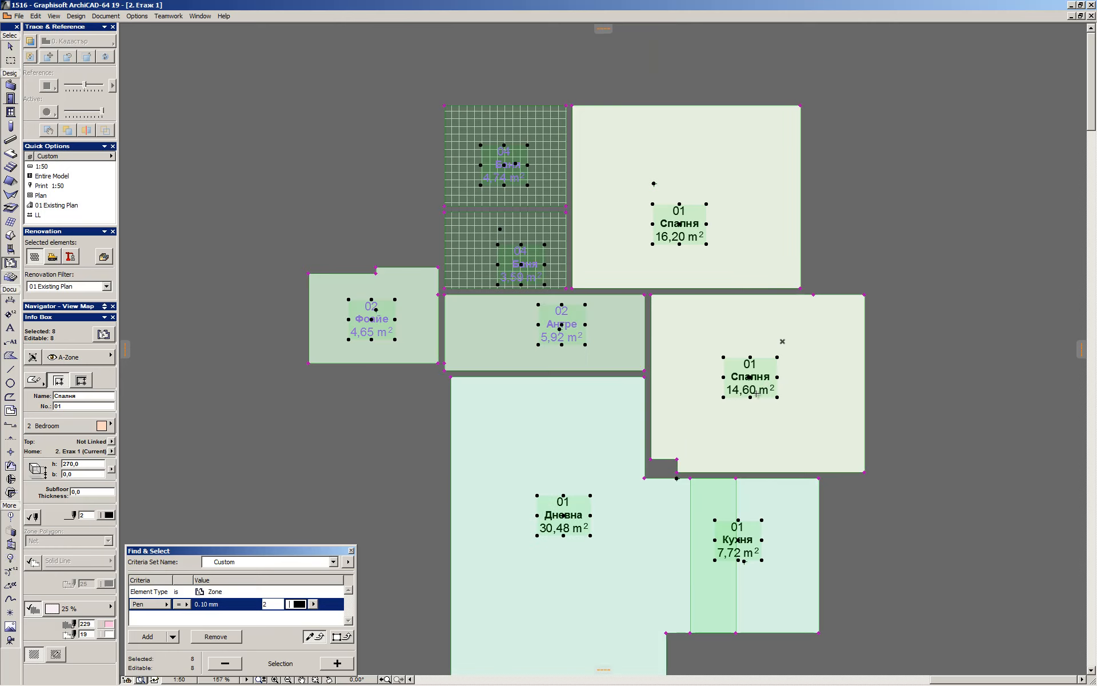
key(ctrl+t)
double_click(646, 467)
text(2,50)
click(655, 611)
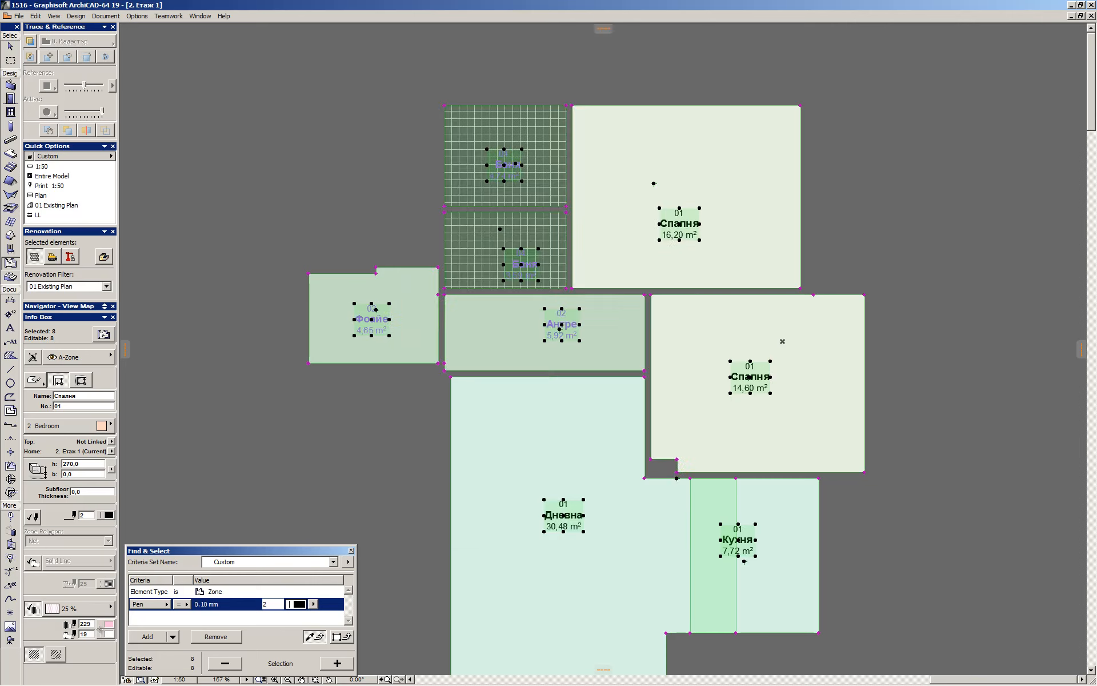
Set the main stamp font size of all selected Етаж 1 zones to 4,50 mm and clear the selection
scroll(89, 646, down, 5)
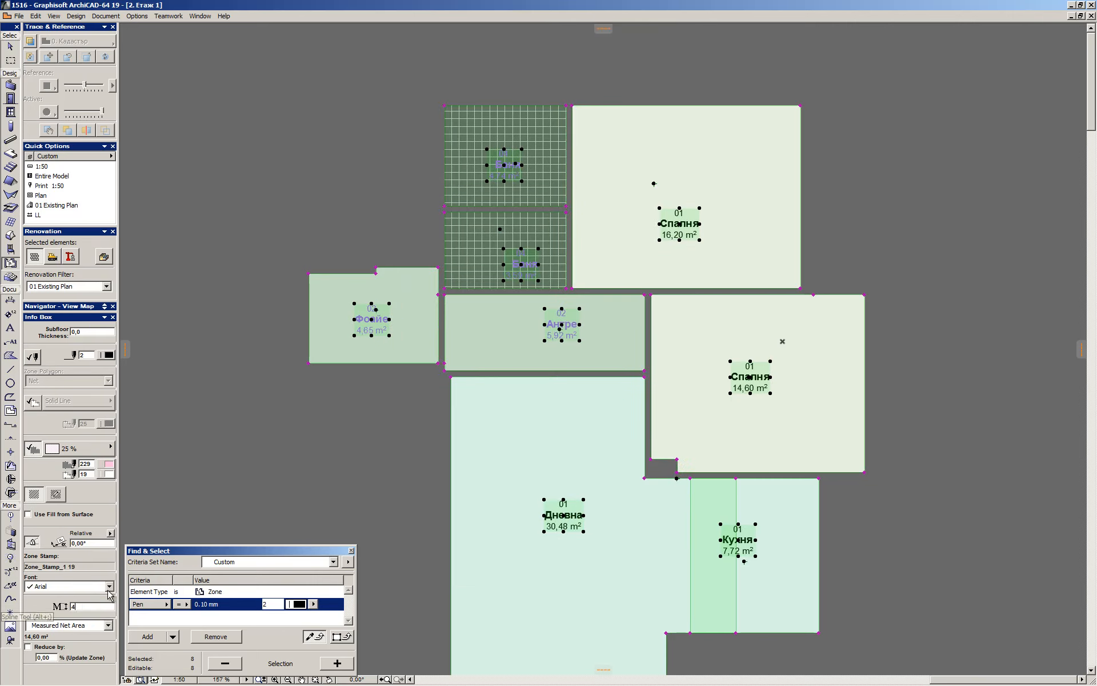
key(Escape)
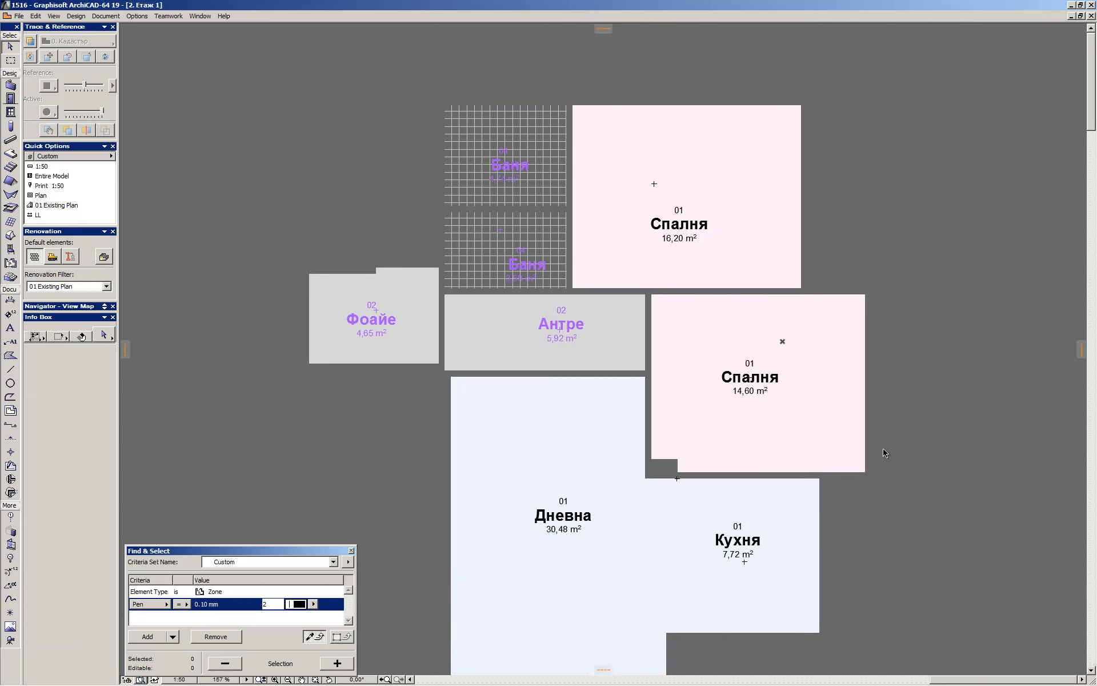
drag(883, 453, 634, 334)
key(Escape)
Change the stamp pen of the Антре and Фоайе zones to black pen 2 (0.10 mm)
middle_drag(619, 373, 631, 324)
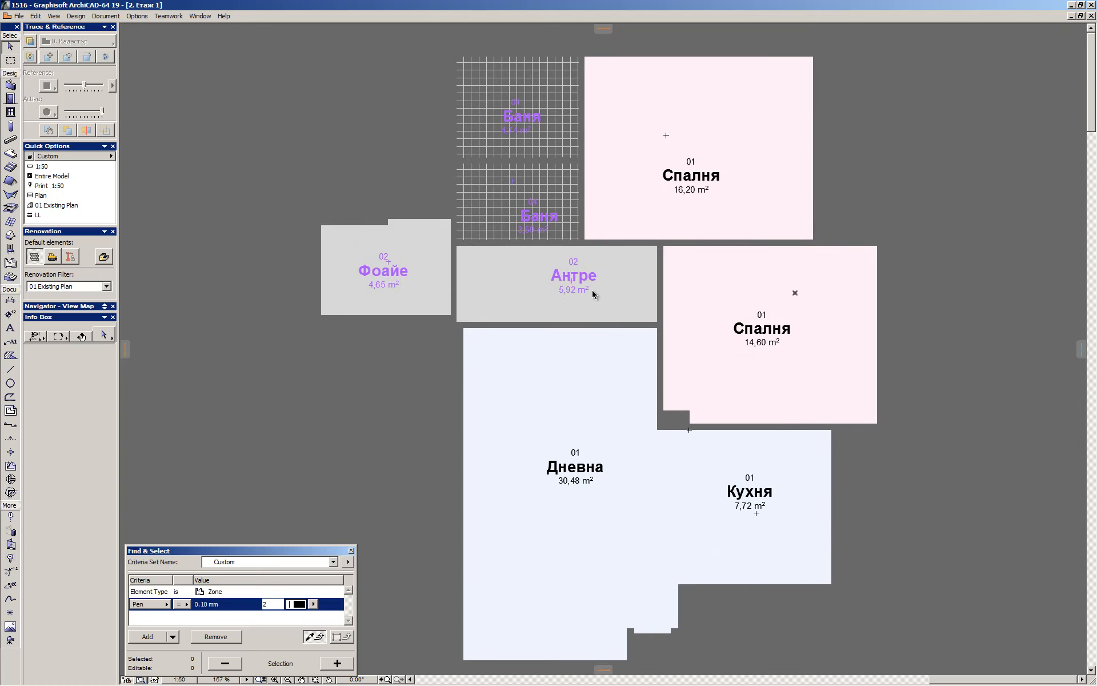
click(581, 279)
shift+click(394, 288)
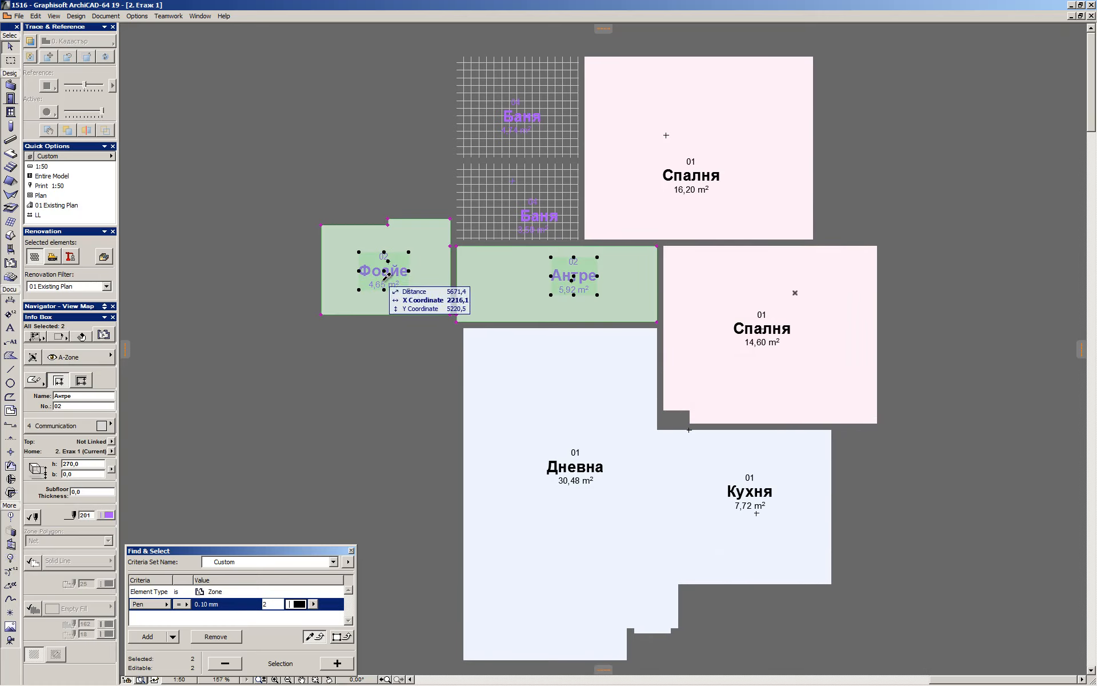
key(ctrl+t)
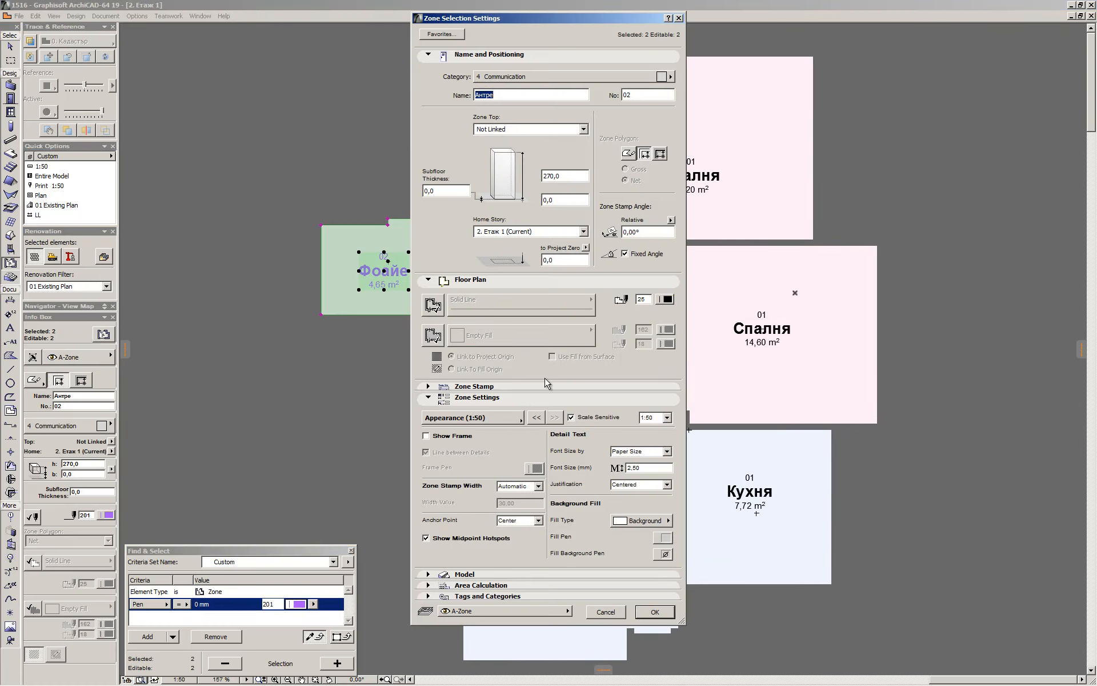
click(474, 574)
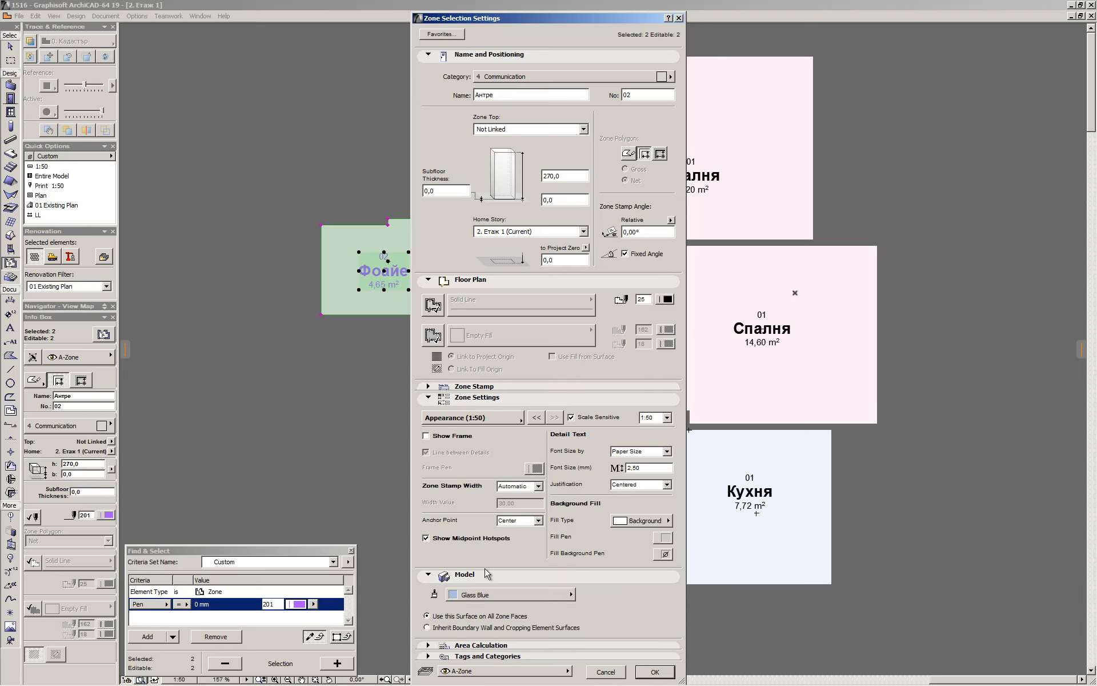
click(474, 574)
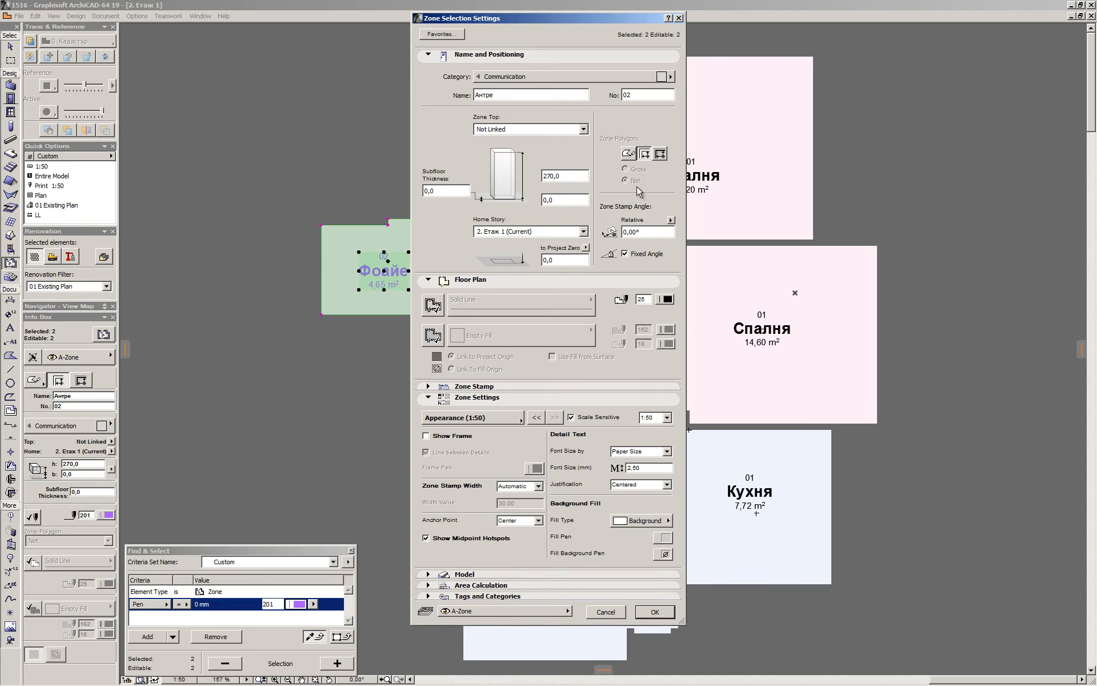
click(484, 397)
click(474, 387)
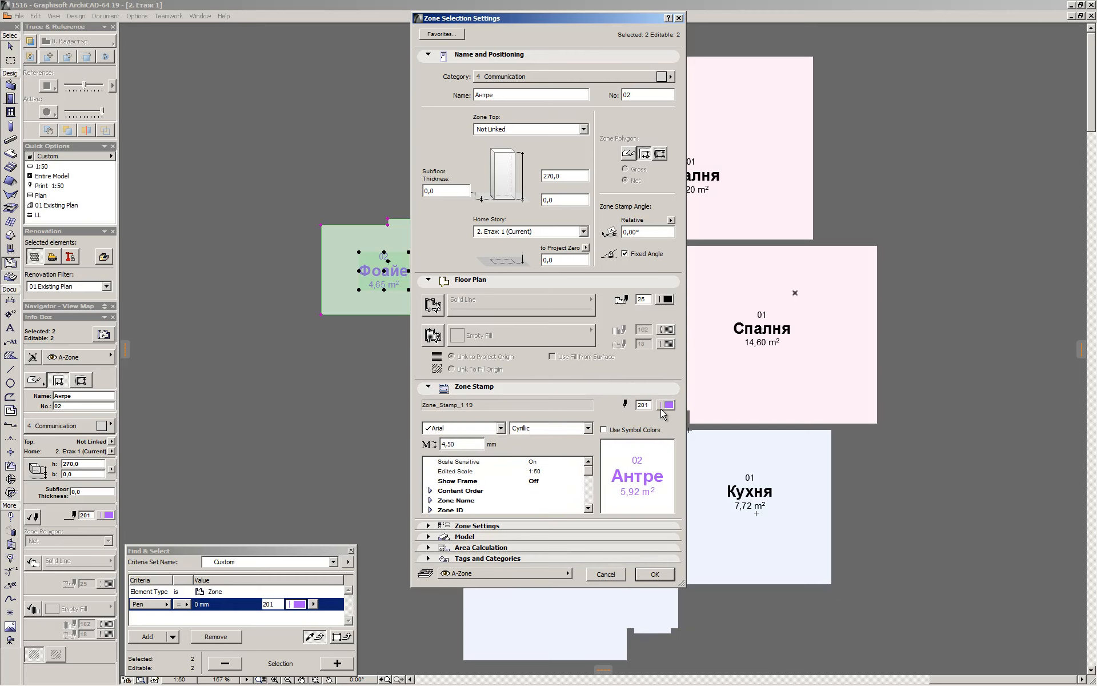
click(664, 404)
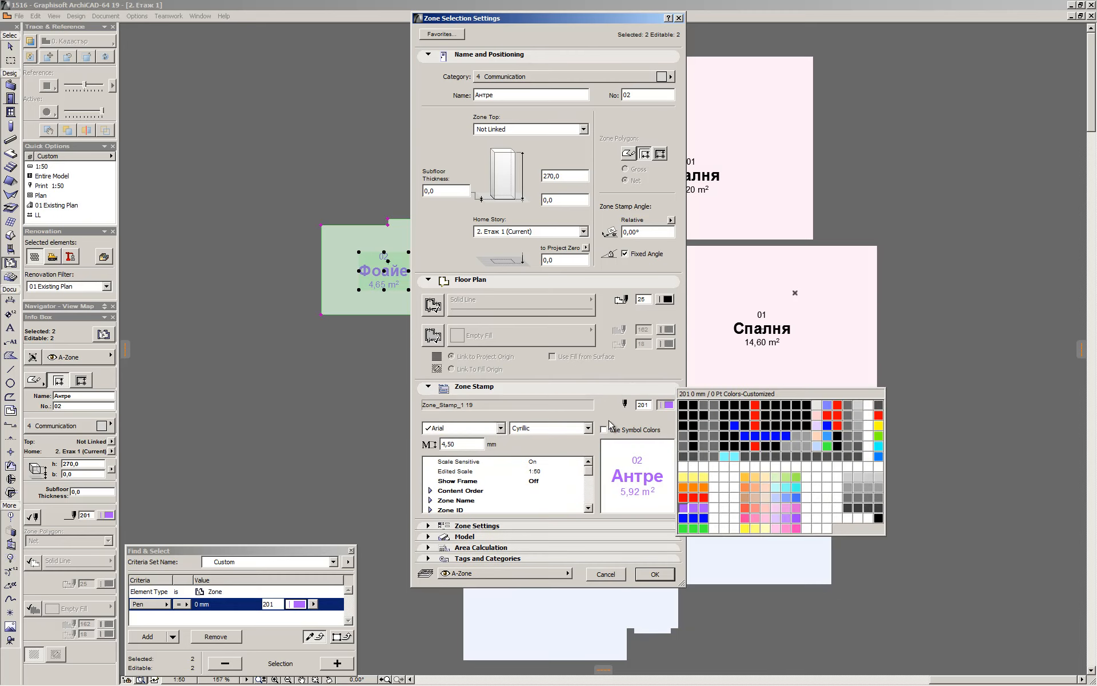
click(693, 408)
key(Return)
key(Escape)
key(Escape)
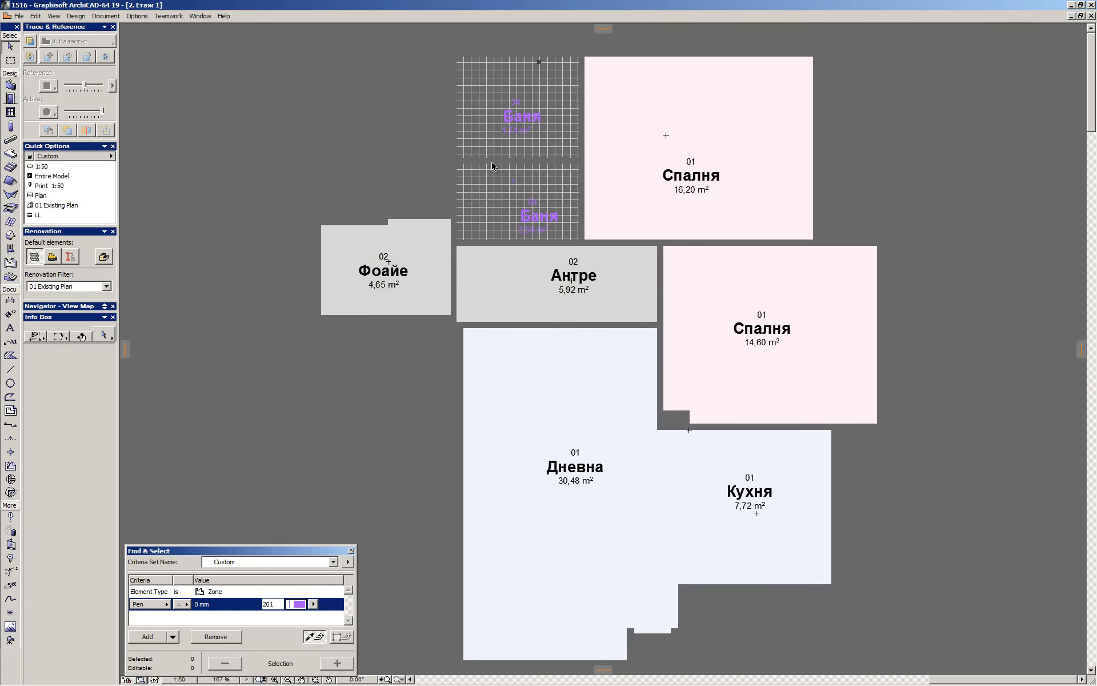
Change the stamp pen of both Баня zones to black pen 2 (0.10 mm)
shift+click(492, 167)
shift+click(524, 108)
key(ctrl+t)
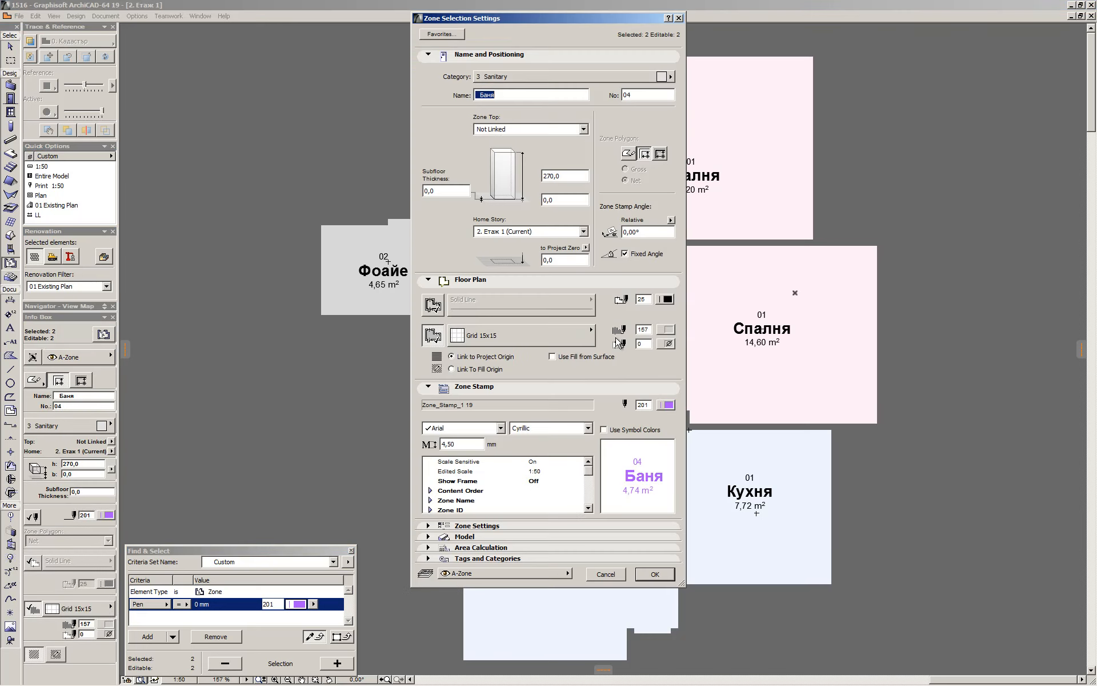
click(666, 404)
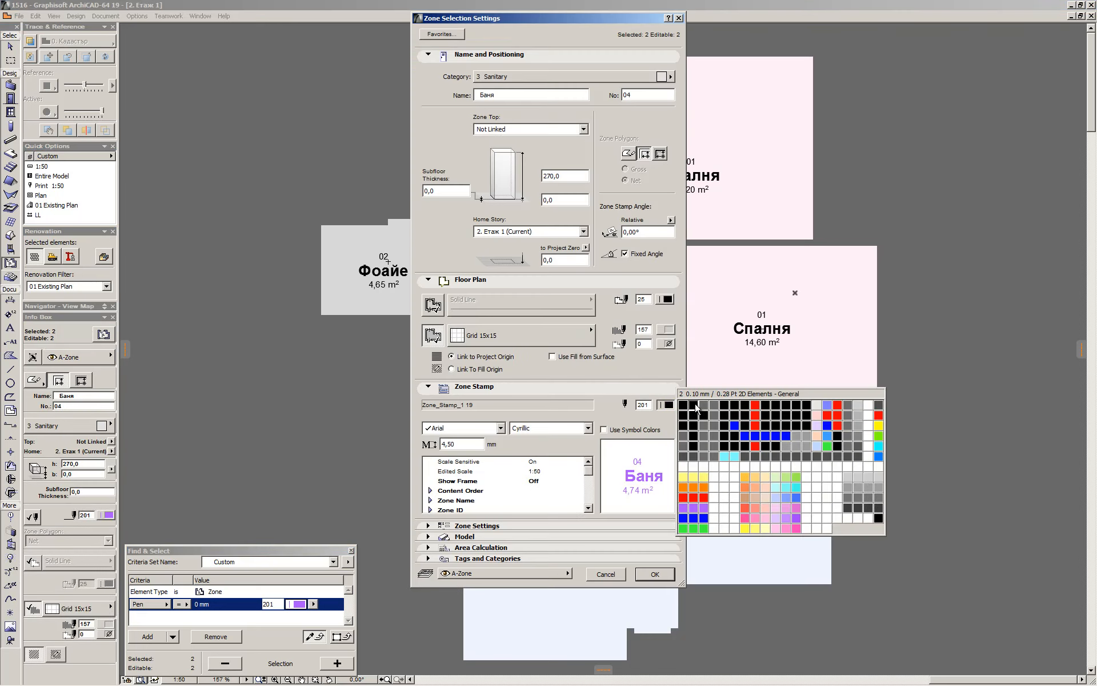
click(695, 407)
key(Return)
key(Escape)
scroll(550, 291, down, 1)
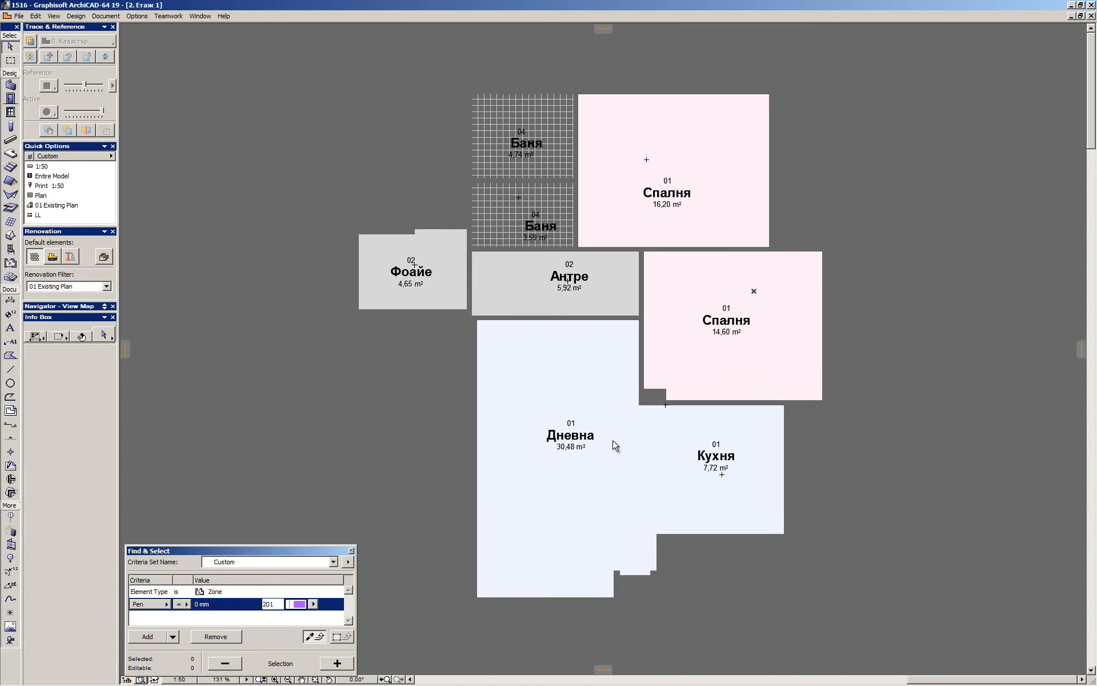
Bring the hidden layers of the Етаж 1 plan back into view and check the Жилище stamp area
key(ctrl+z)
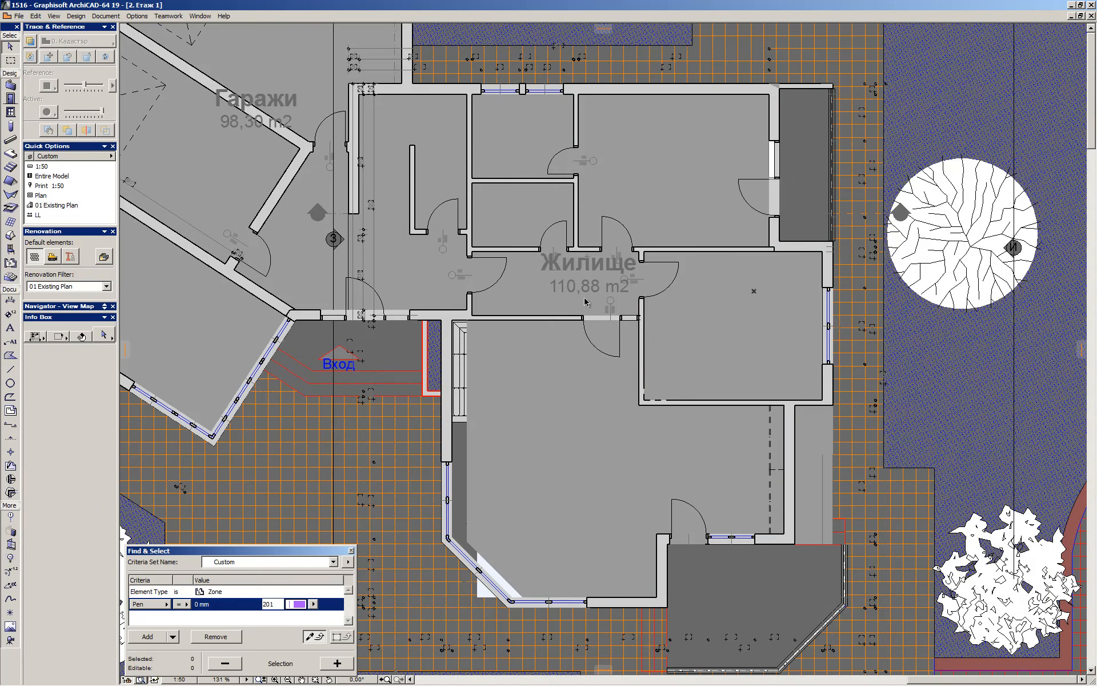
click(593, 282)
key(Escape)
scroll(583, 280, up, 3)
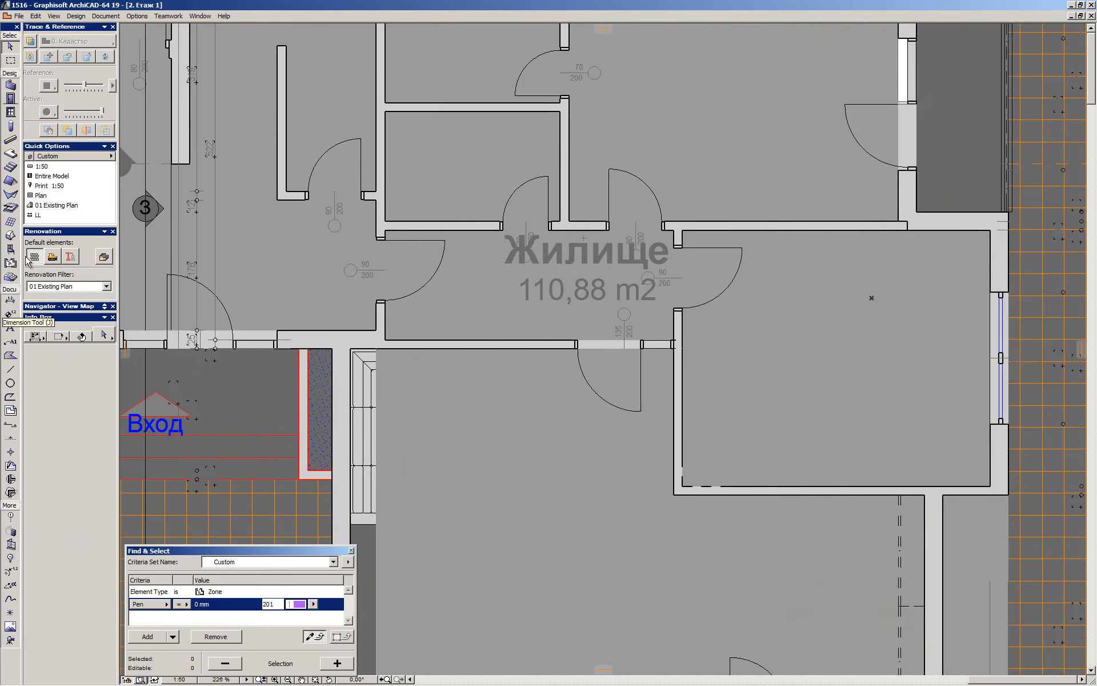
Open the saved Етаж 2 plan view for comparison and return to the saved Етаж 1 view
click(105, 306)
double_click(81, 406)
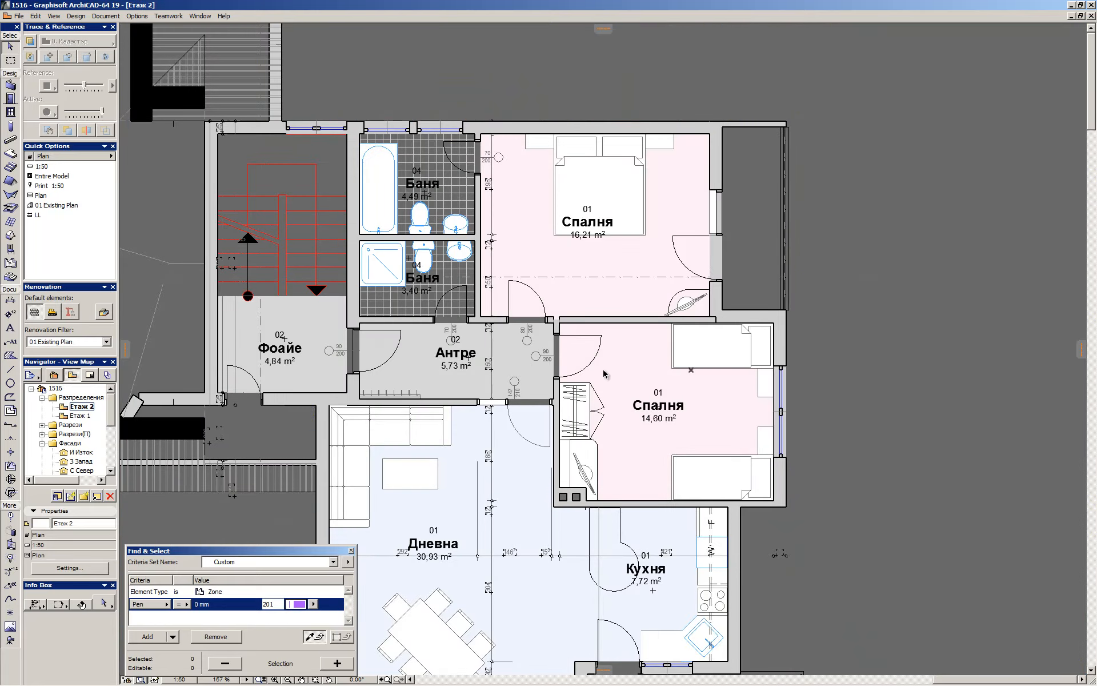
double_click(82, 415)
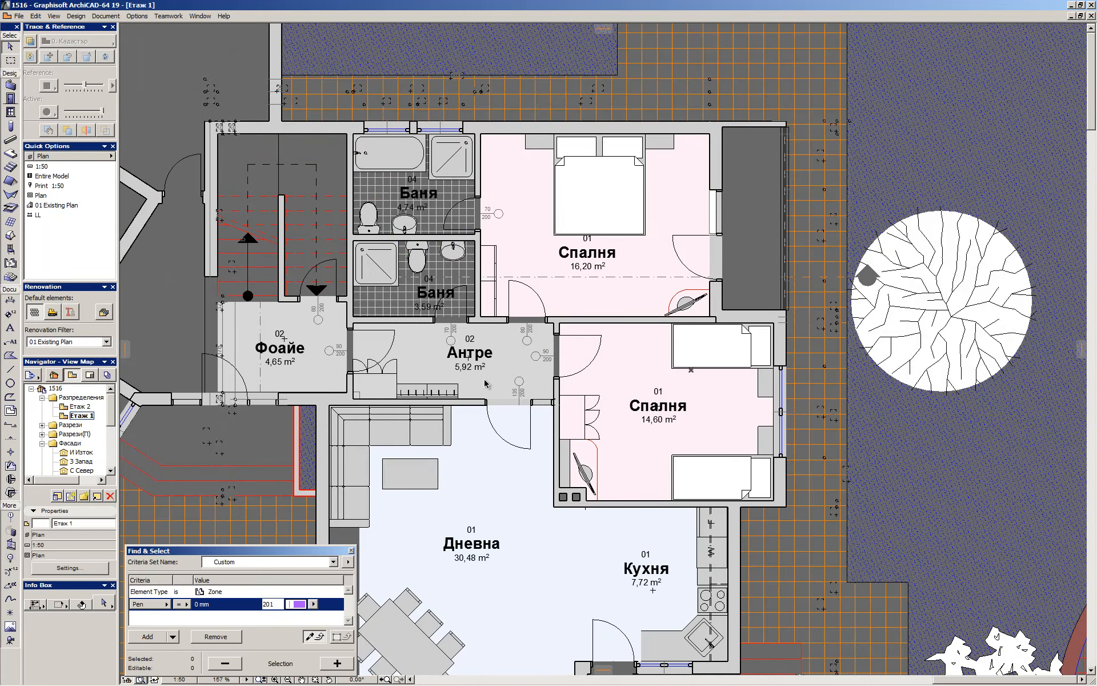
scroll(460, 310, down, 3)
scroll(456, 466, up, 3)
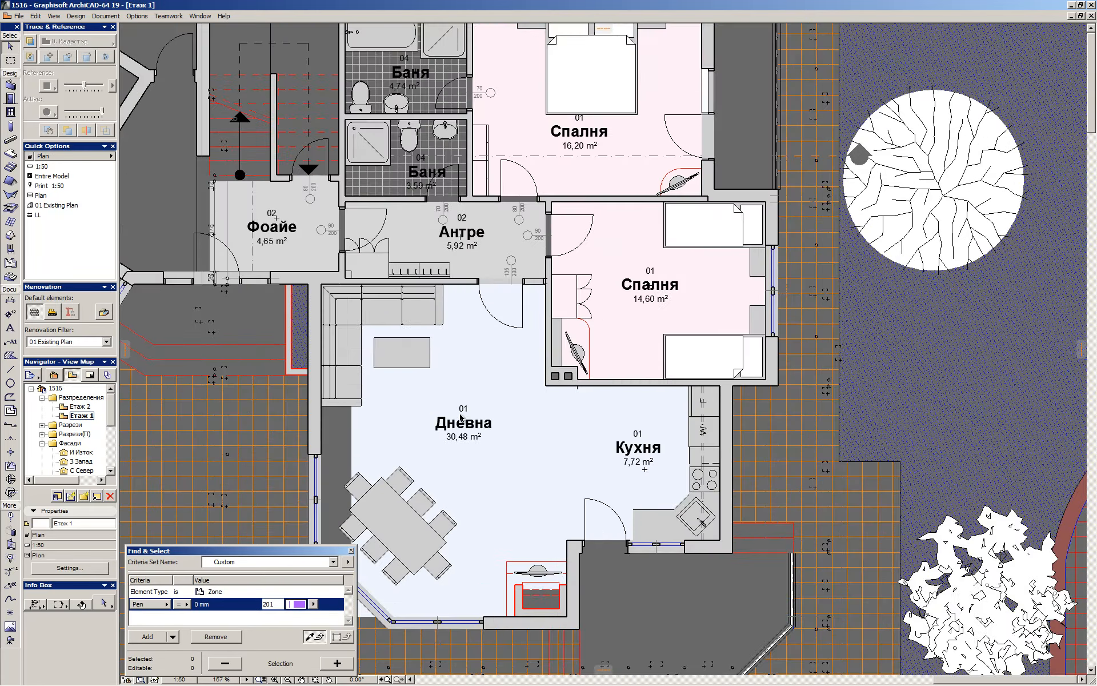
Isolate the layers of the Дневна zone and of the exterior and interior walls around it
click(482, 396)
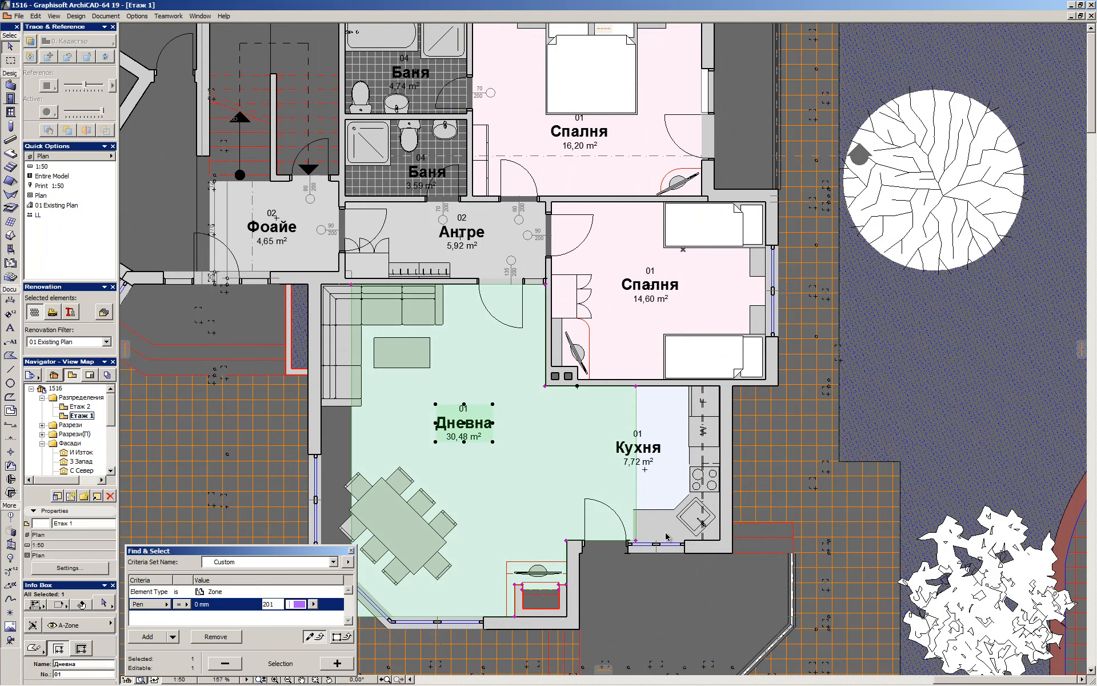
shift+click(721, 548)
shift+click(727, 494)
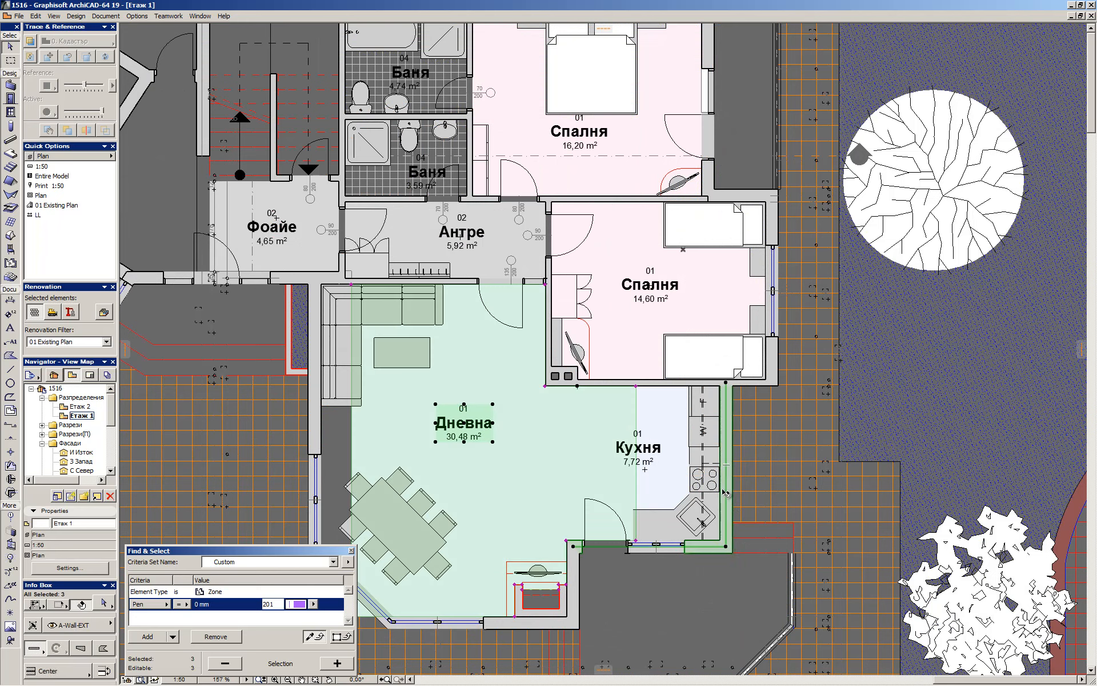
shift+click(652, 386)
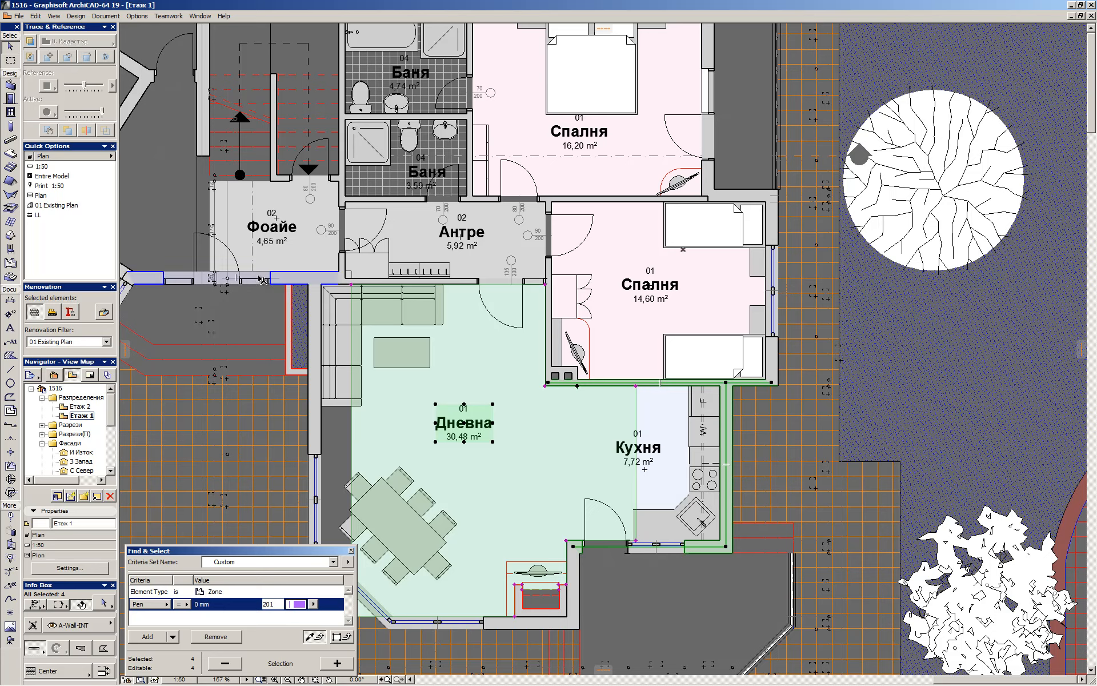
shift+click(296, 277)
key(ctrl+shift+l)
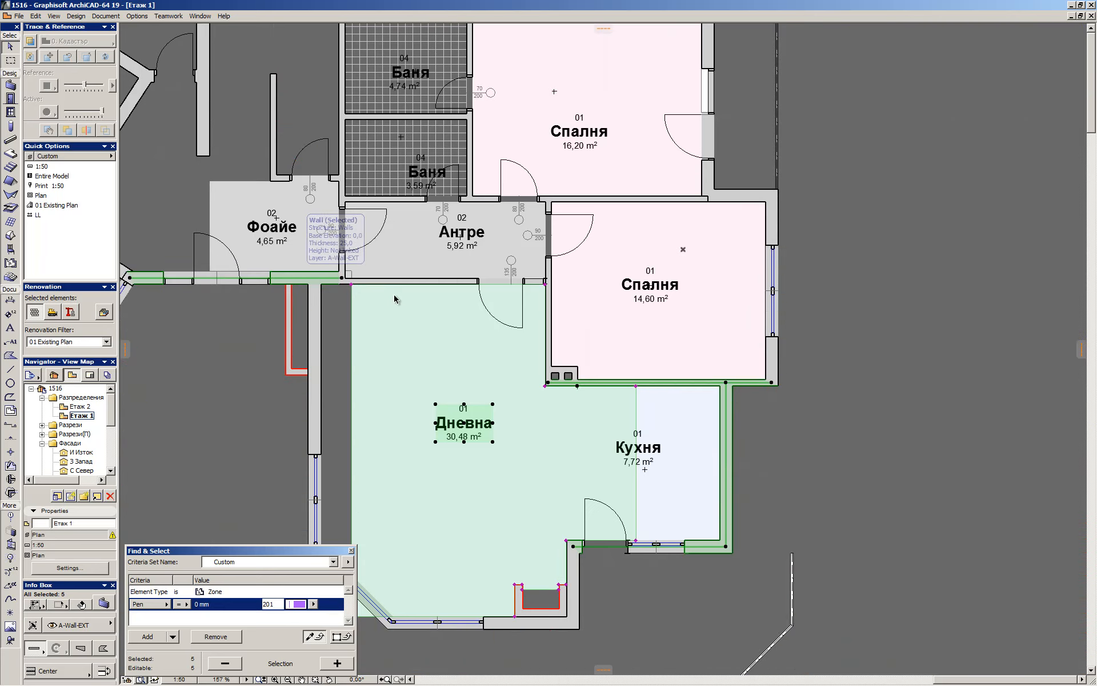
key(Escape)
Draw a vertical solid line between the Дневна and Кухня zones, from wall corner to wall, with Zone Boundary enabled
scroll(537, 521, up, 3)
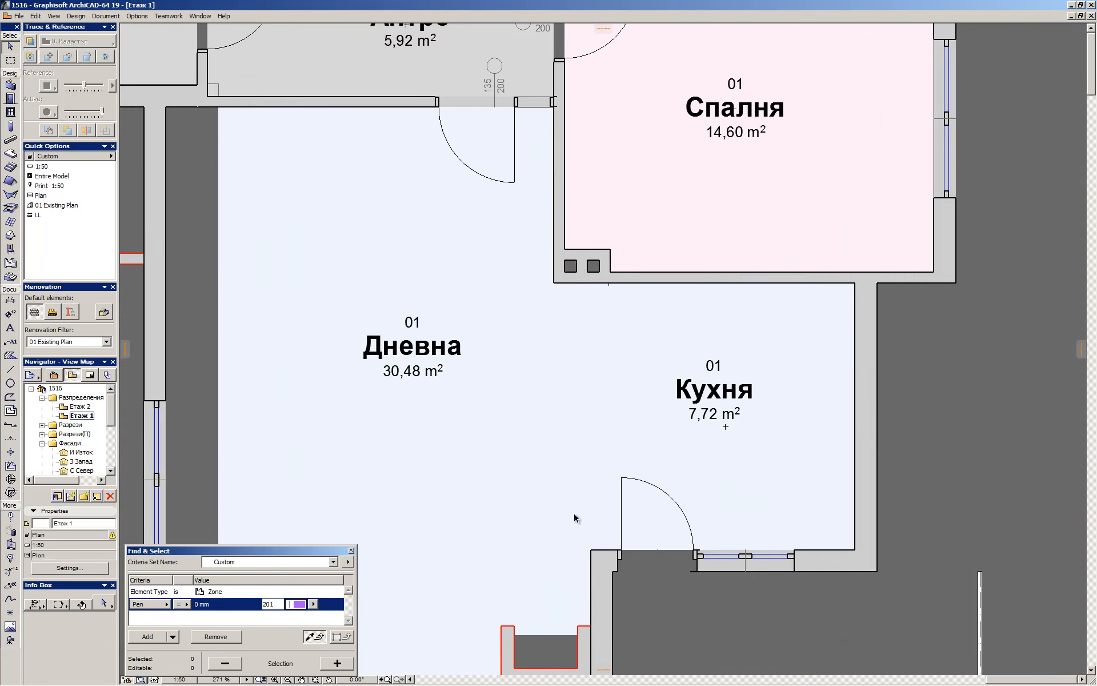
key(l)
click(591, 550)
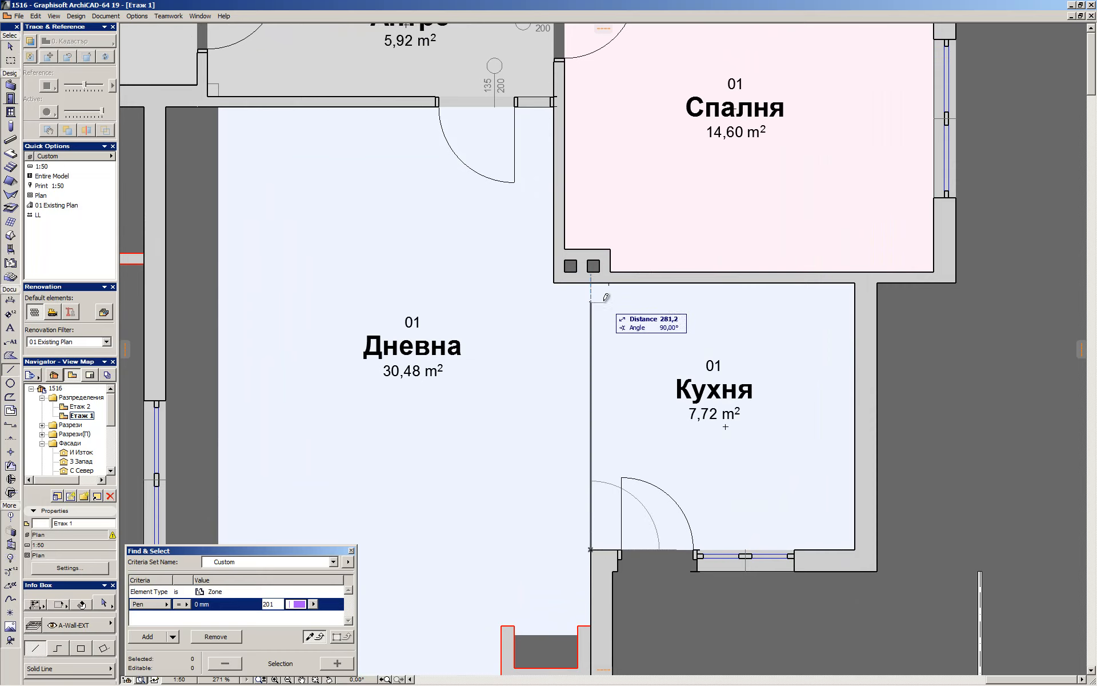
click(590, 283)
key(Escape)
click(590, 319)
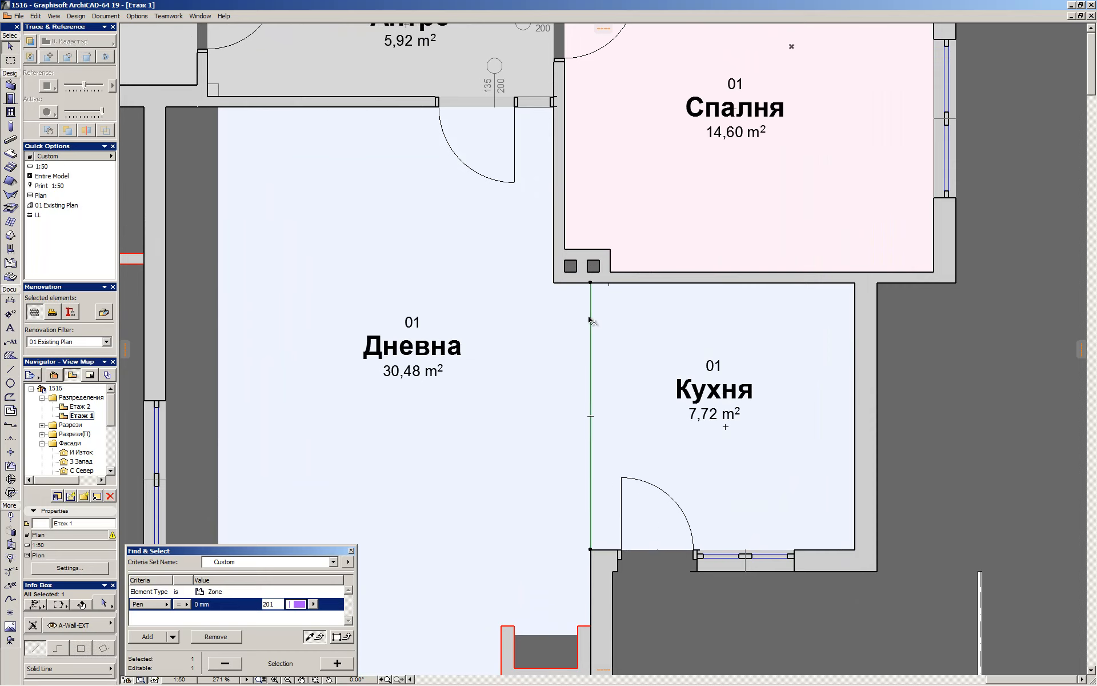
key(ctrl+t)
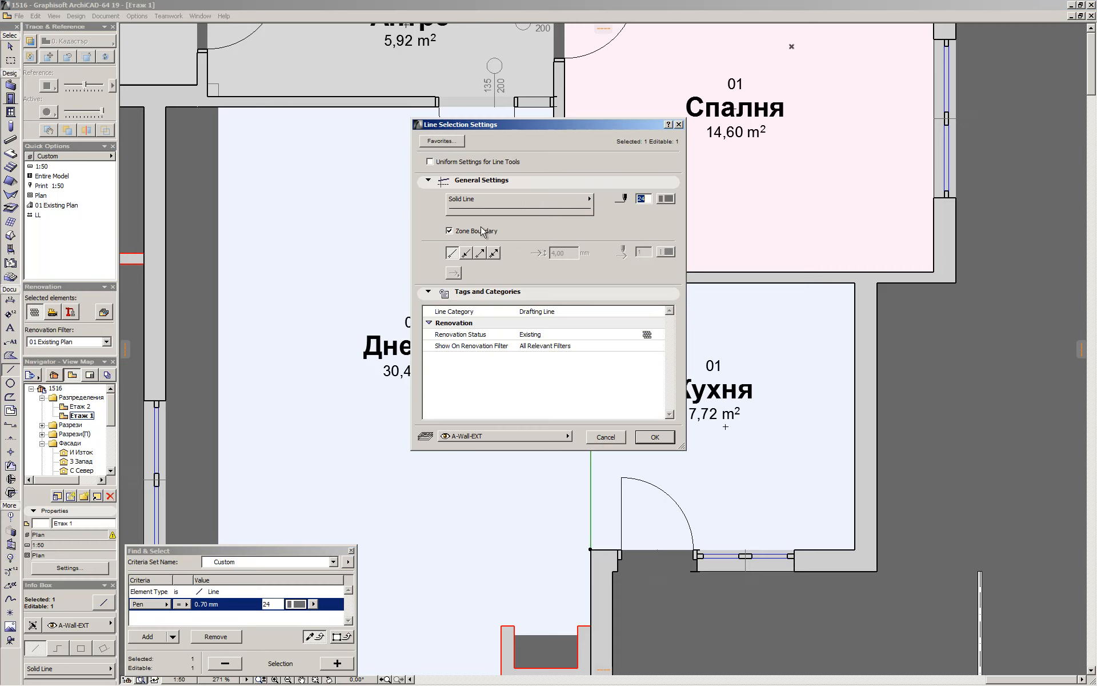
click(659, 436)
key(Escape)
Update all zones on Етаж 1 to the current walls and zone boundary line
scroll(572, 356, down, 6)
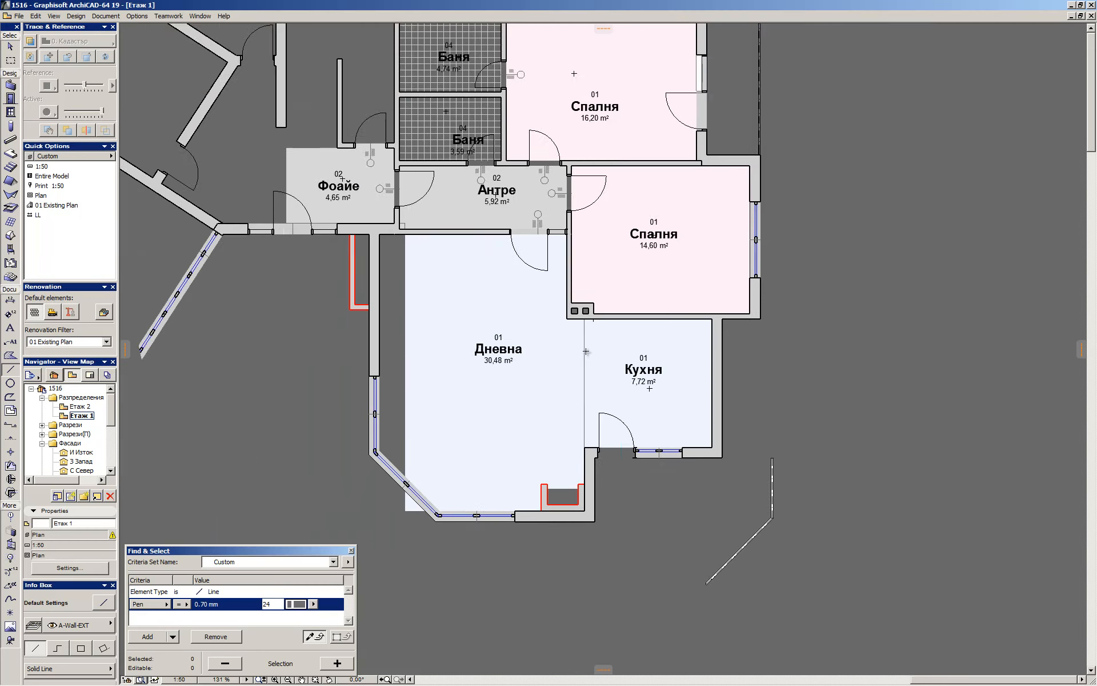
scroll(502, 221, up, 2)
key(ctrl+shift+u)
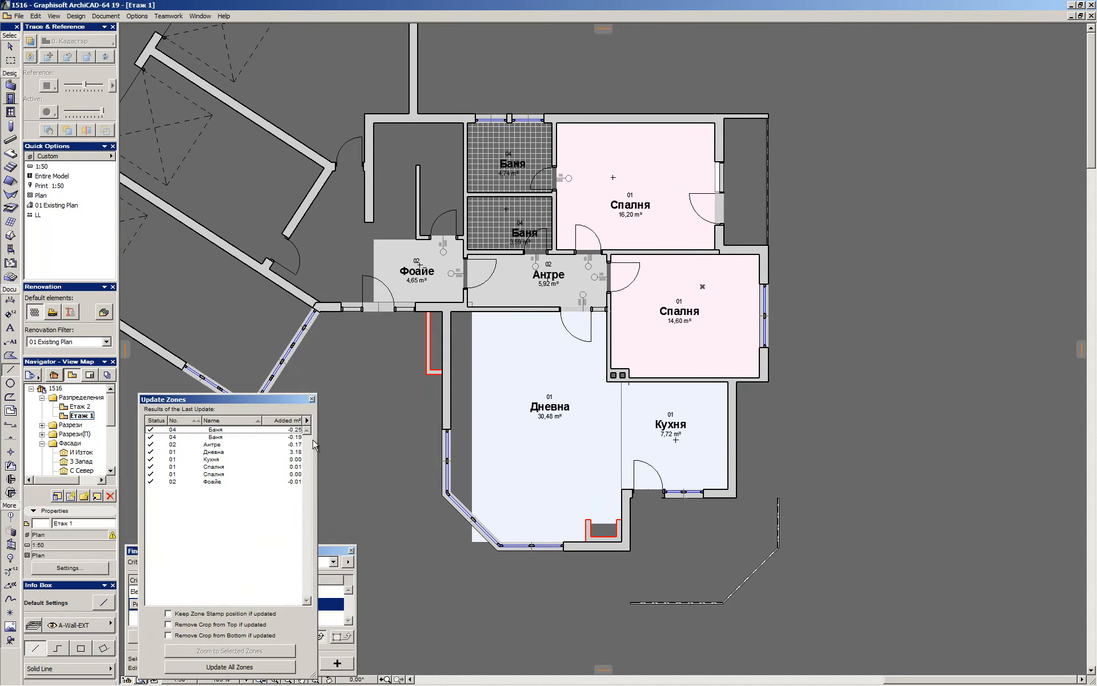
click(229, 666)
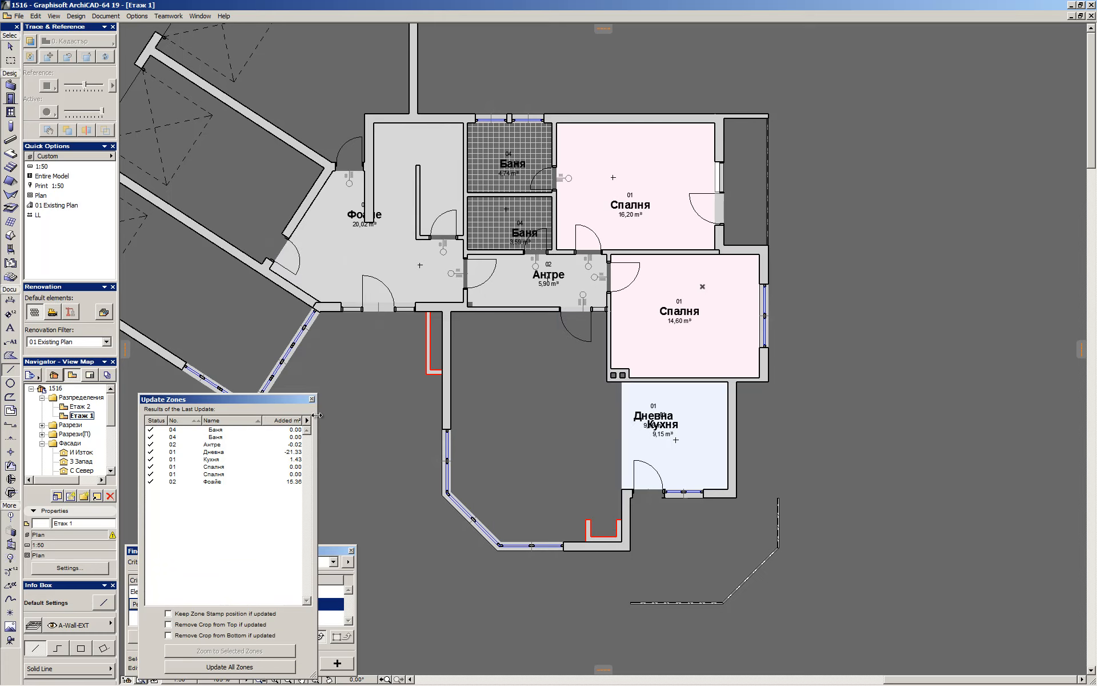
Move the Дневна zone's stamp and reference point off the Кухня area into the living room, and update the zone
scroll(649, 410, up, 2)
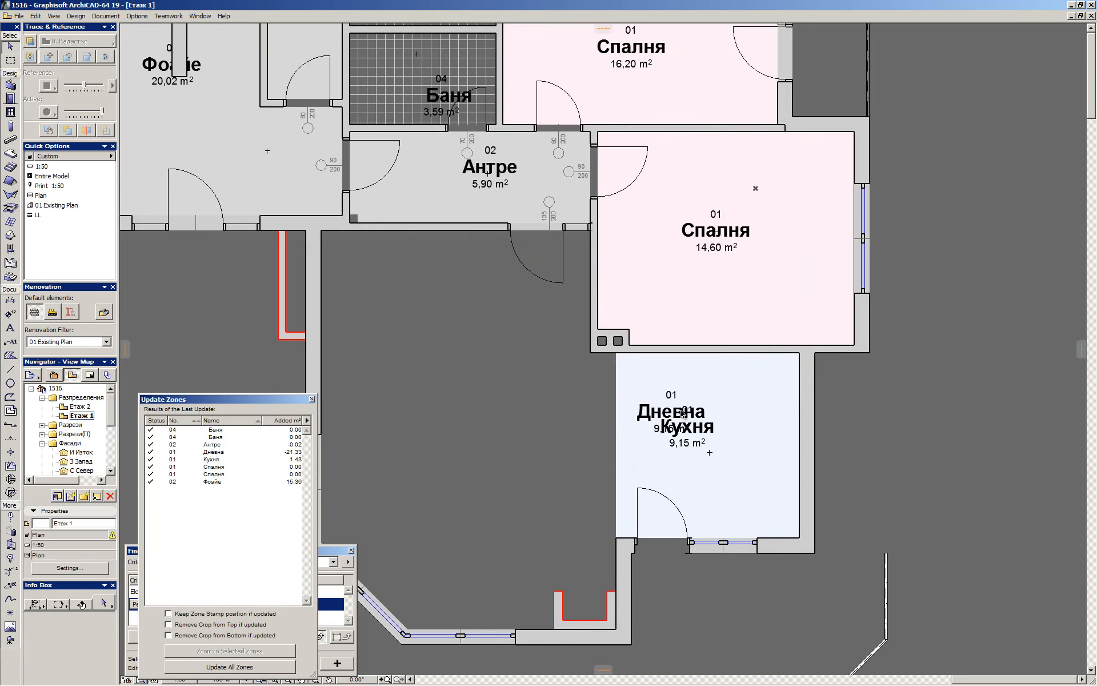
click(657, 395)
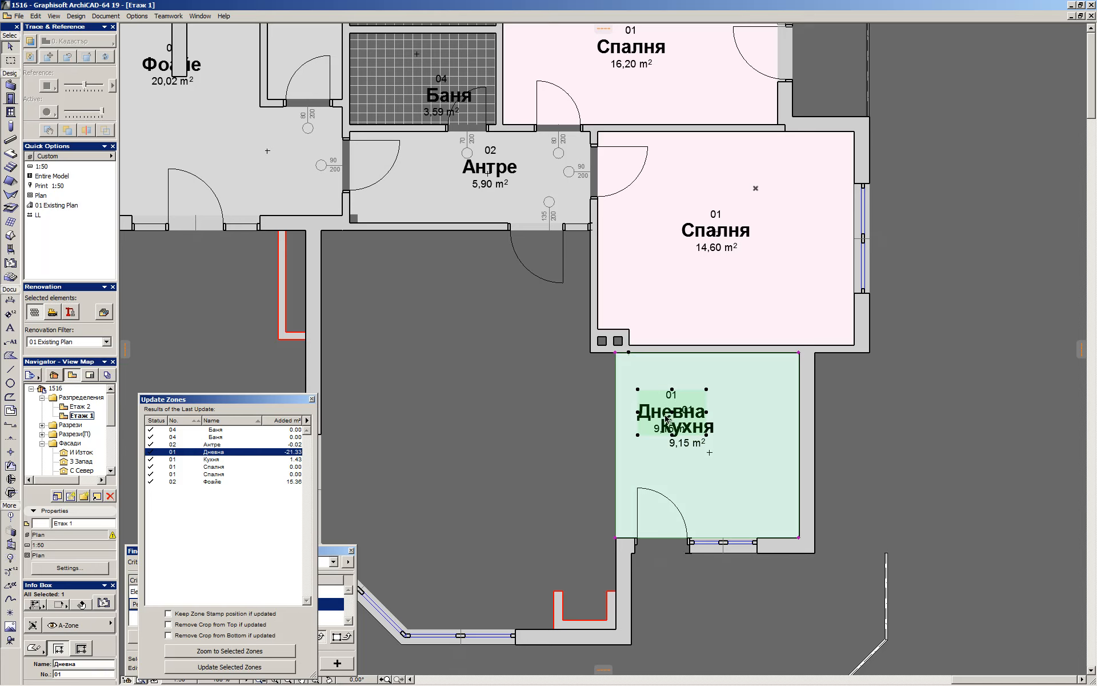
drag(672, 412, 466, 420)
scroll(701, 450, up, 1)
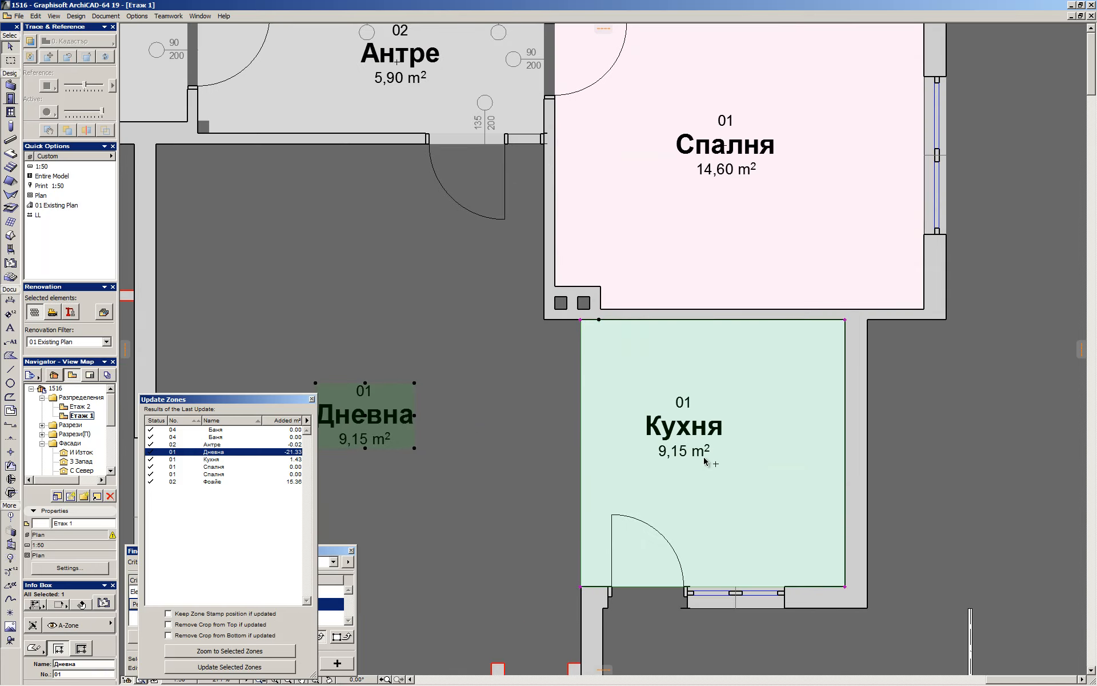
scroll(707, 446, down, 2)
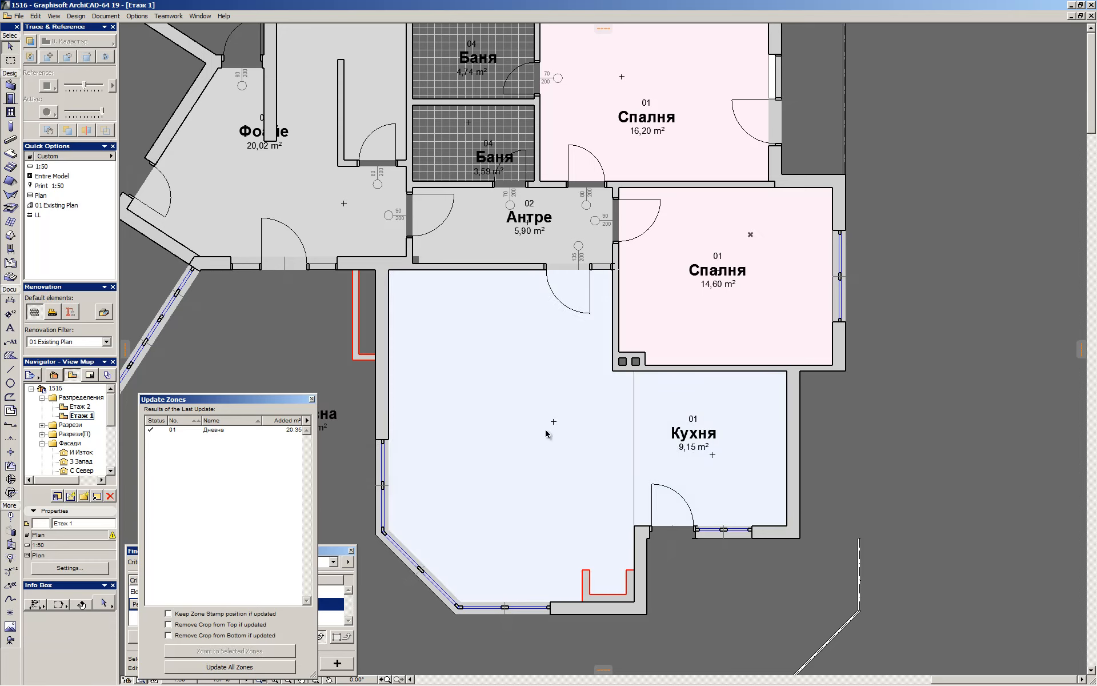
Move the Дневна stamp from outside the plan into the middle of the living room zone
click(552, 427)
scroll(427, 421, down, 2)
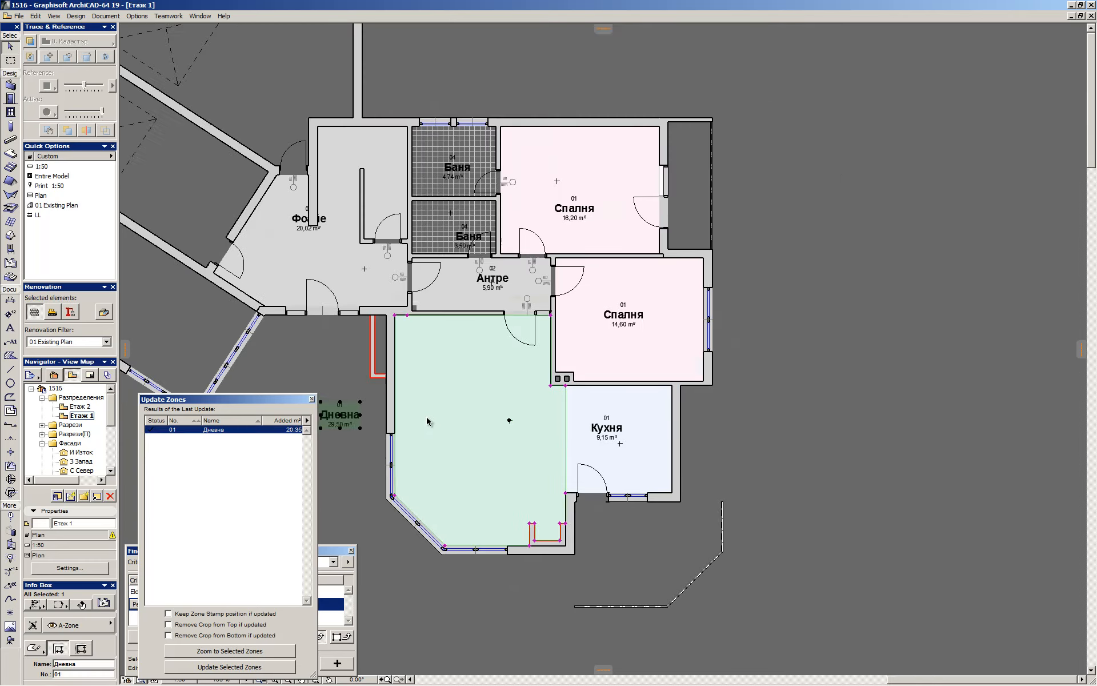
scroll(427, 421, down, 1)
click(355, 417)
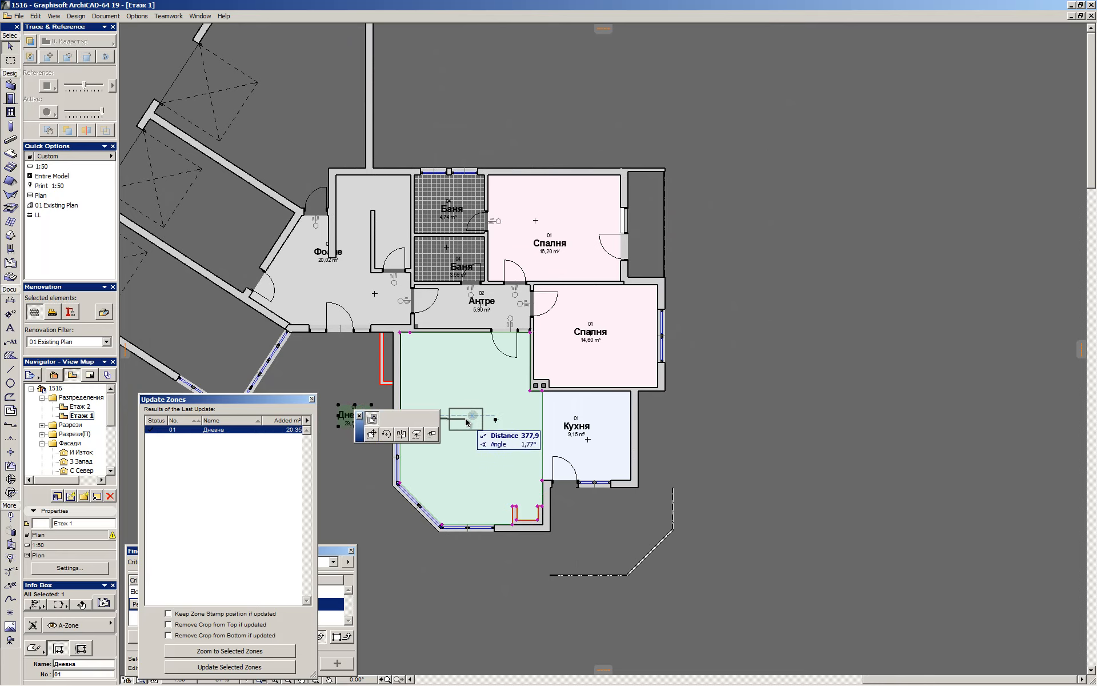
click(467, 416)
key(Escape)
Move the Фоайе stamp clear of the wall and subtract the rectangular staircase area from the Фоайе zone
scroll(434, 427, down, 1)
scroll(459, 342, up, 3)
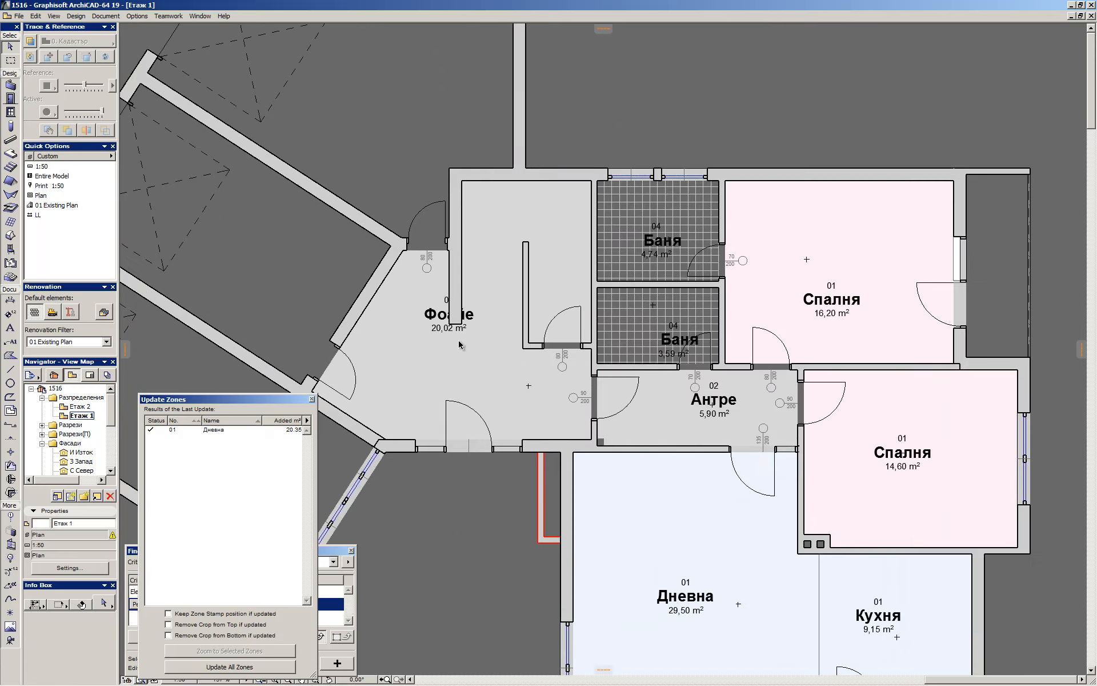
click(446, 325)
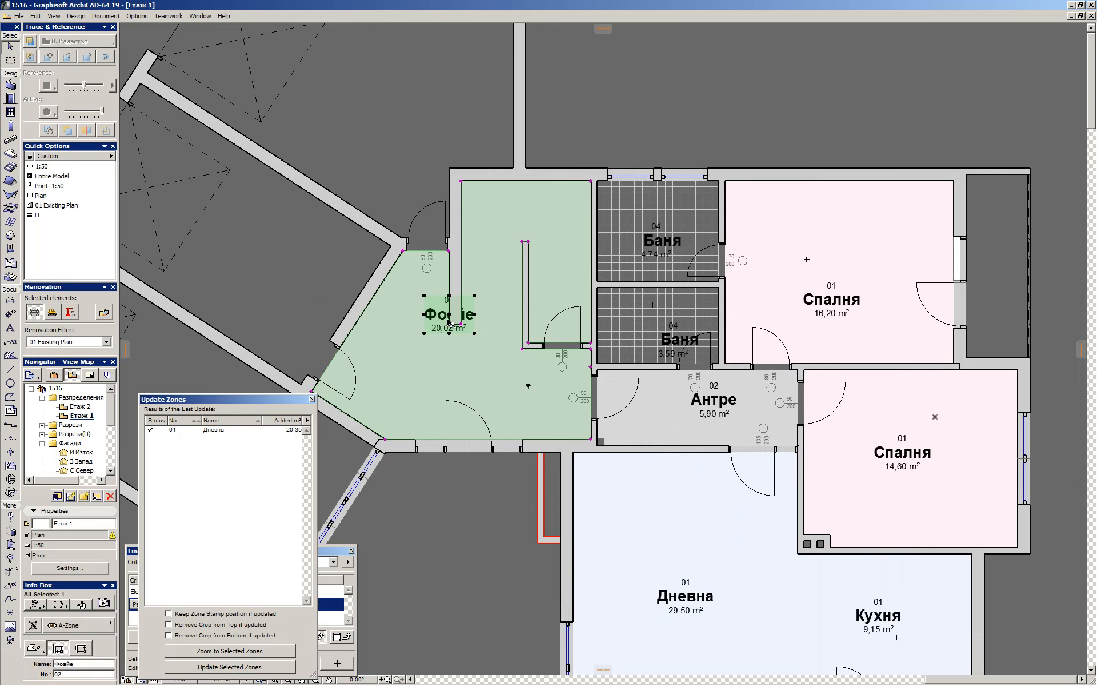
click(532, 397)
click(533, 181)
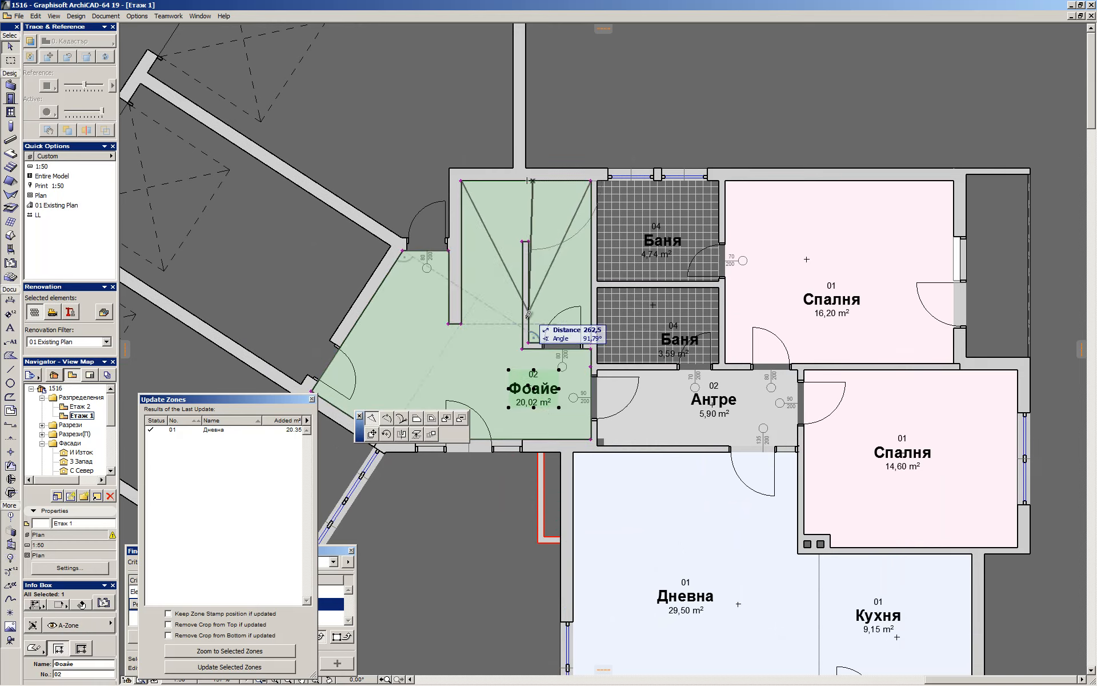
click(419, 419)
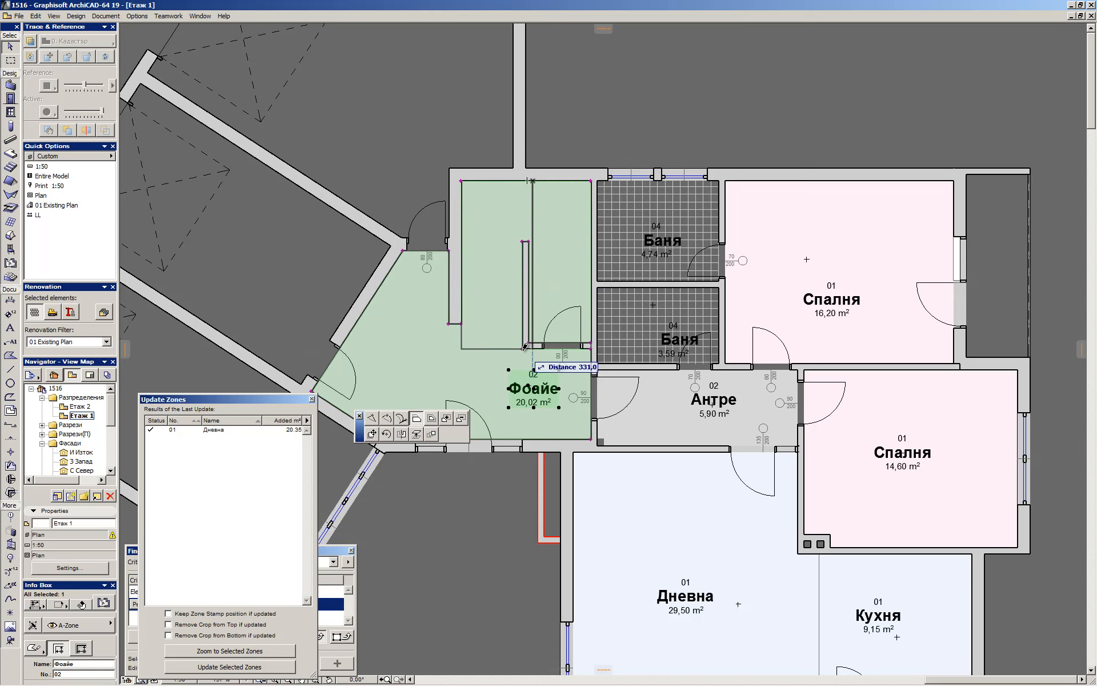
click(526, 349)
Subtract the leftover strips along the thin staircase wall and its door wall from the Фоайе zone
scroll(555, 315, up, 2)
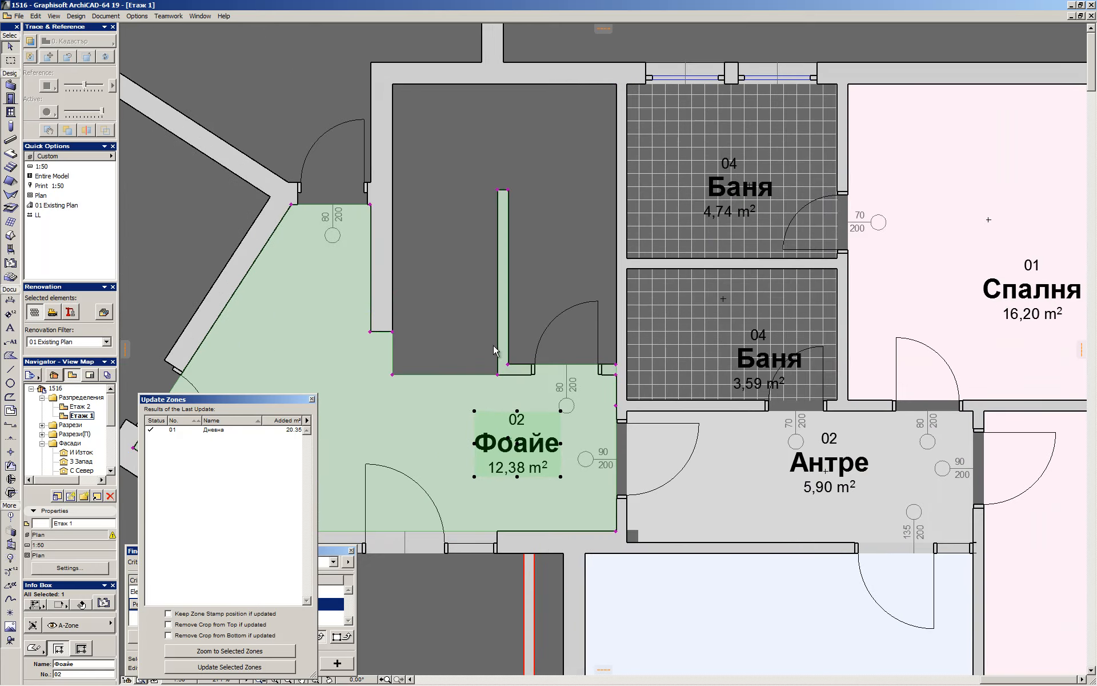
click(497, 346)
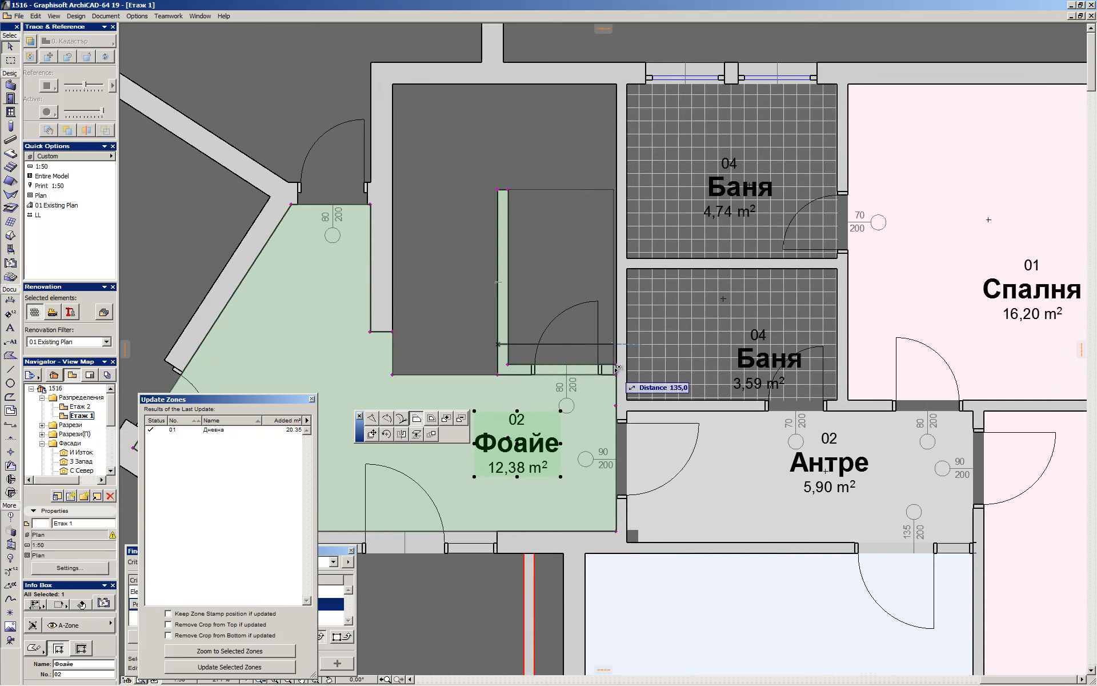
click(617, 377)
click(558, 280)
key(Delete)
click(446, 440)
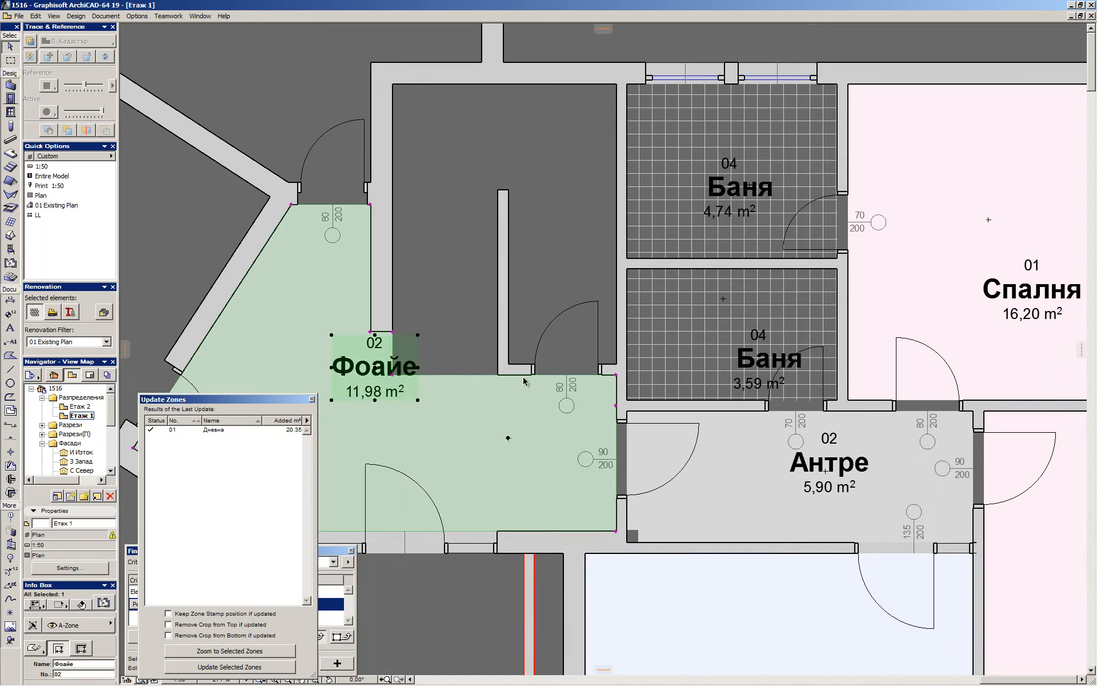
scroll(446, 439, down, 3)
scroll(509, 367, up, 3)
click(535, 318)
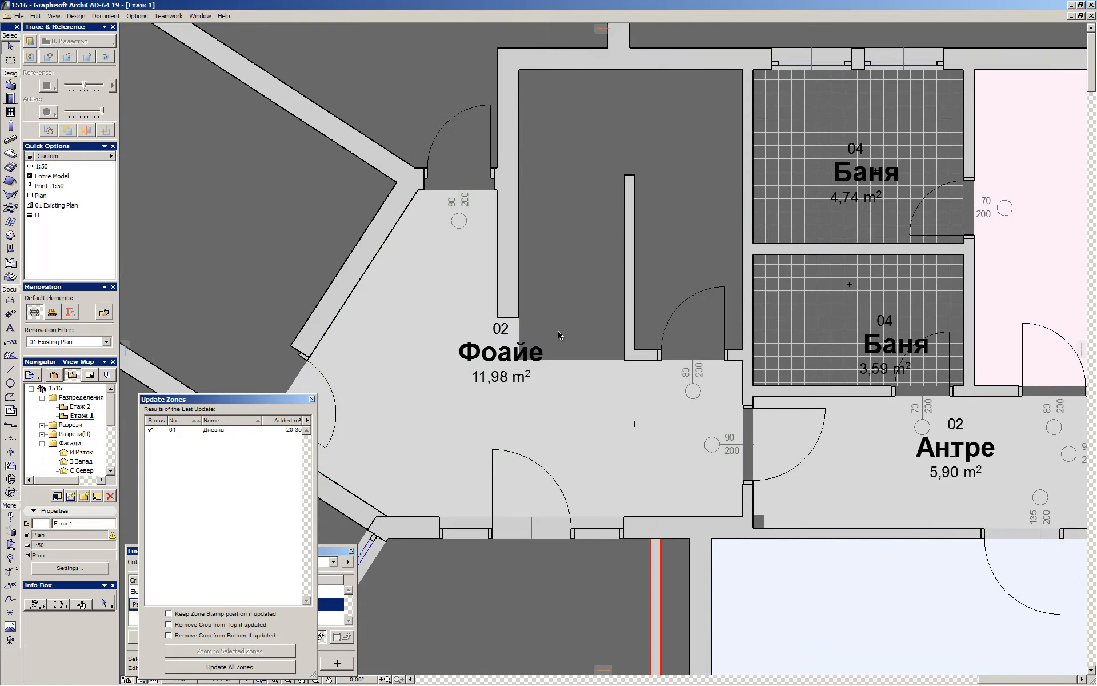
Move the Фоайе stamp away from the staircase wall to the part of the foyer beside Антре
scroll(485, 323, down, 5)
scroll(469, 327, up, 4)
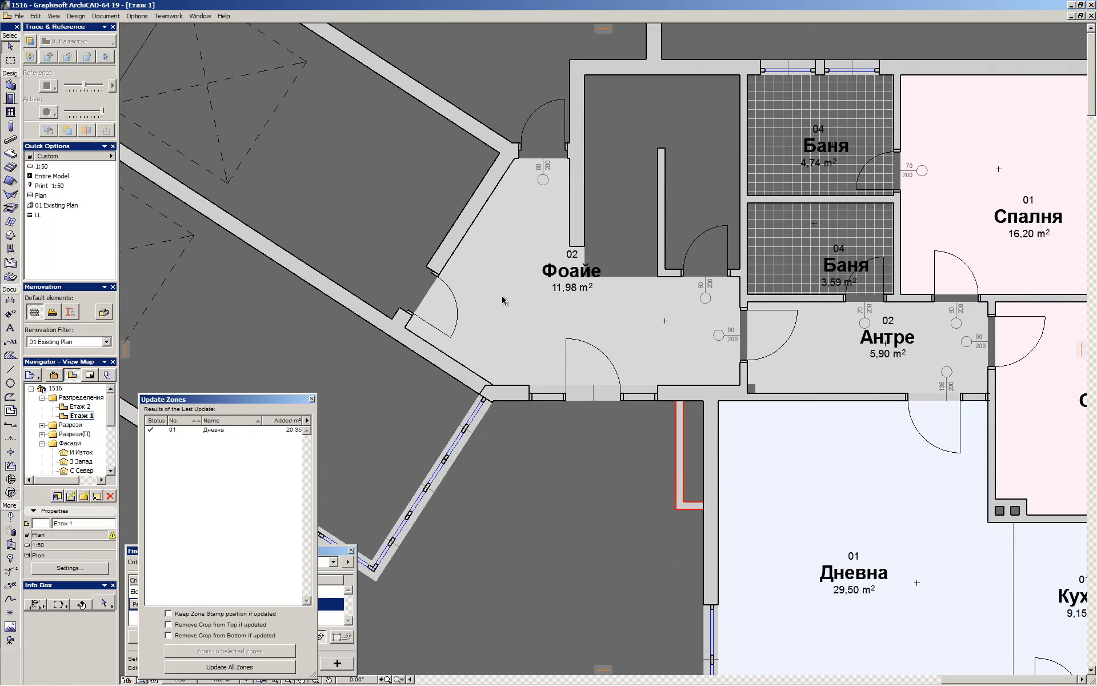
scroll(505, 299, down, 4)
scroll(457, 302, up, 4)
click(444, 286)
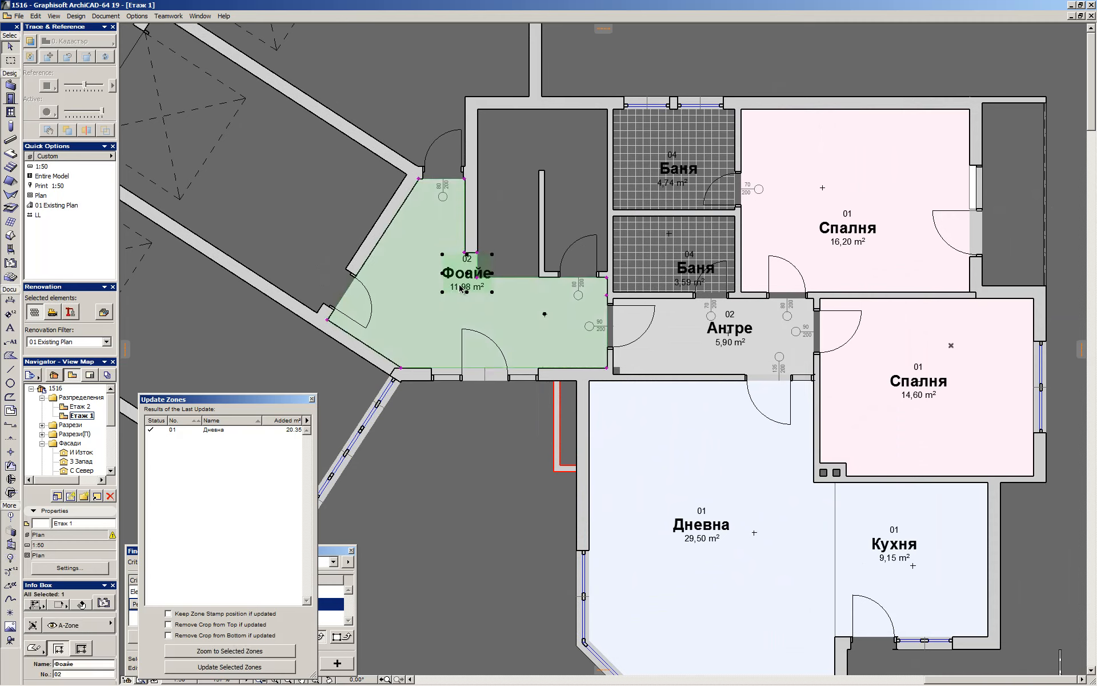
click(473, 280)
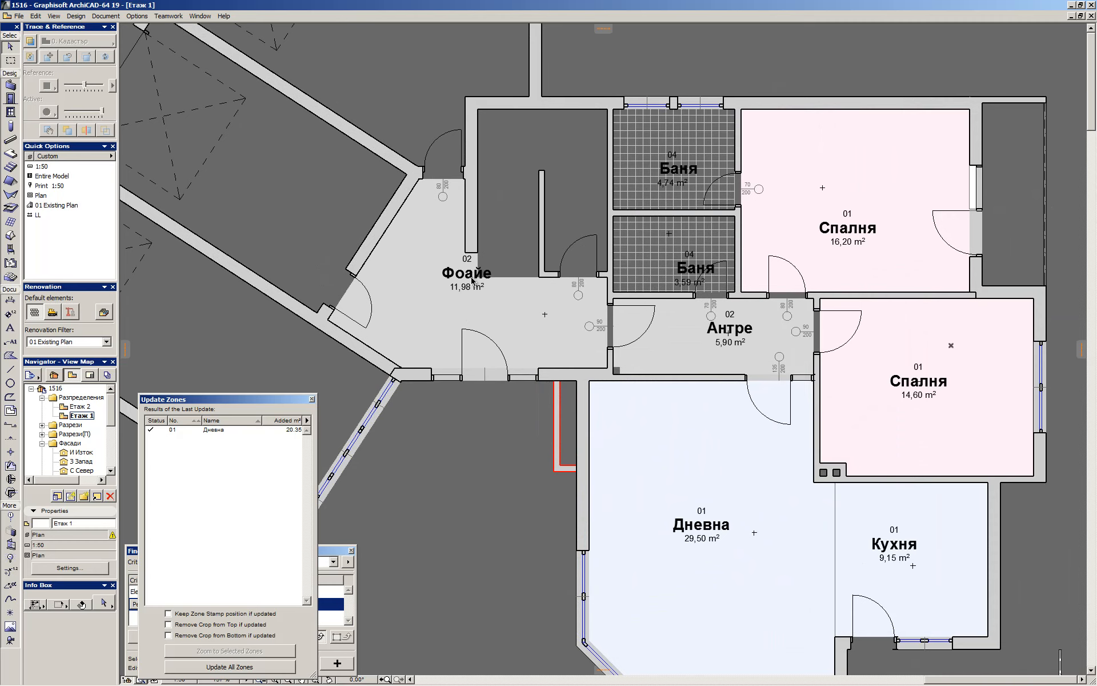
click(472, 281)
drag(469, 276, 546, 317)
click(456, 274)
Select all walls on Етаж 1 and set their cut line pen to 27 (0.70 mm)
scroll(455, 274, down, 8)
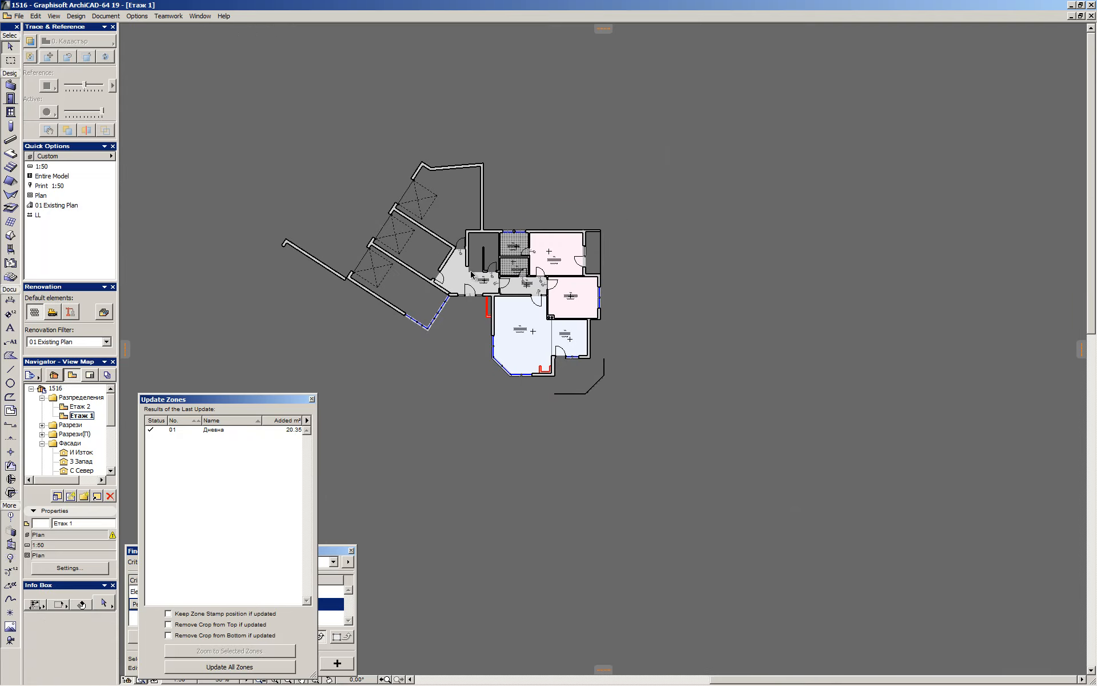
scroll(474, 279, up, 10)
click(602, 341)
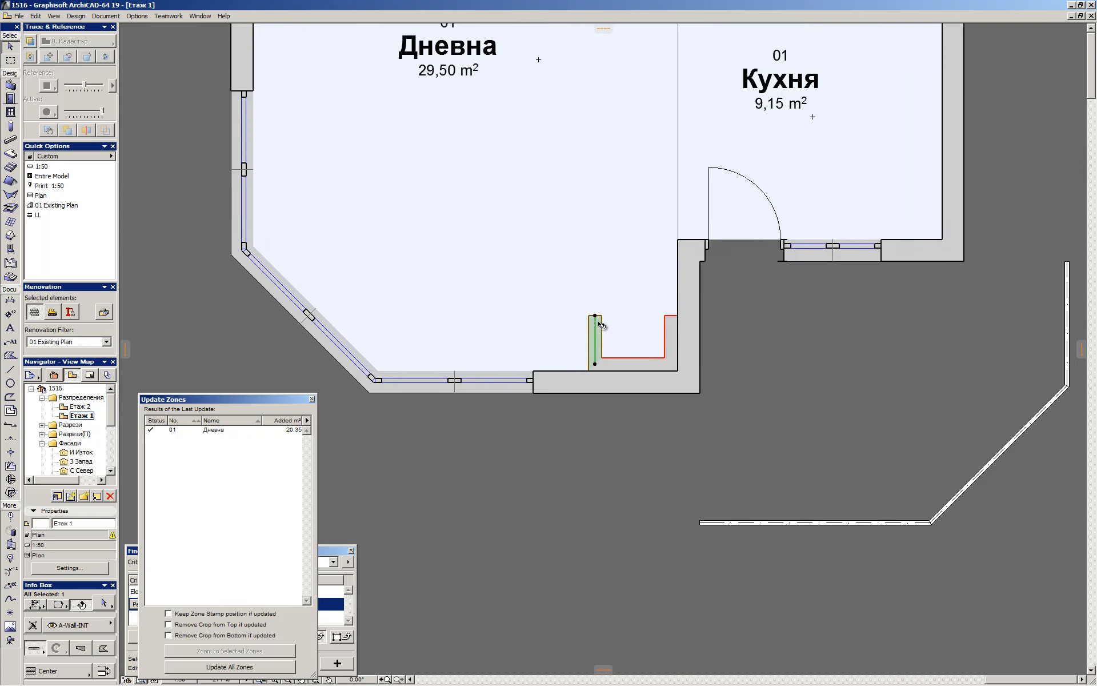
key(ctrl+a)
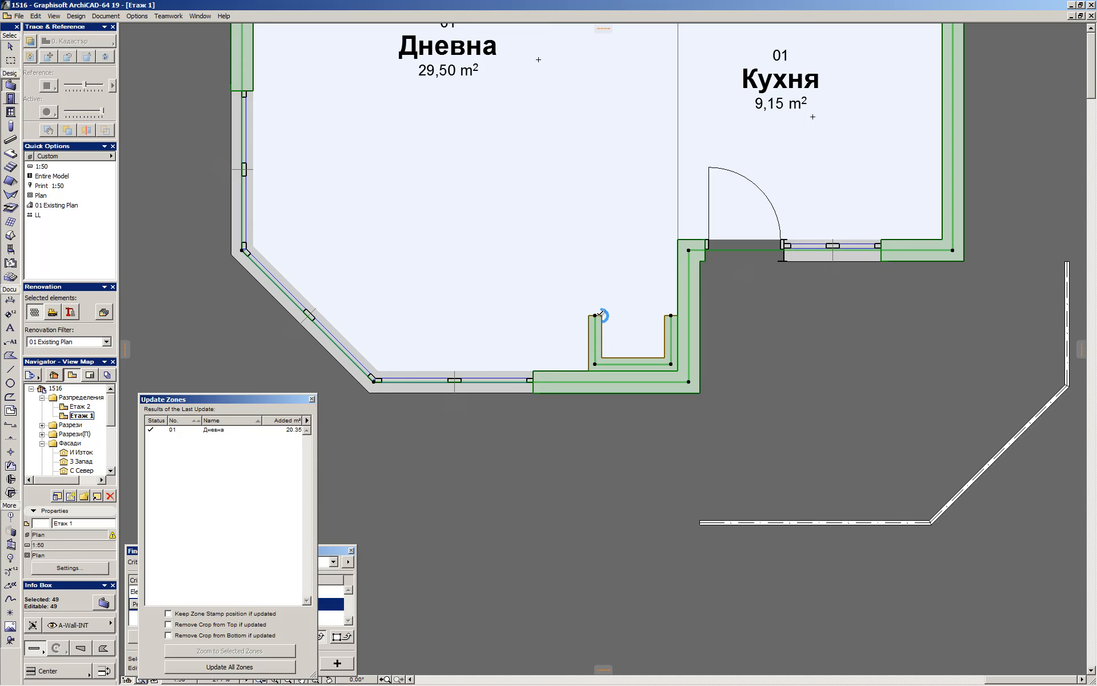
double_click(600, 315)
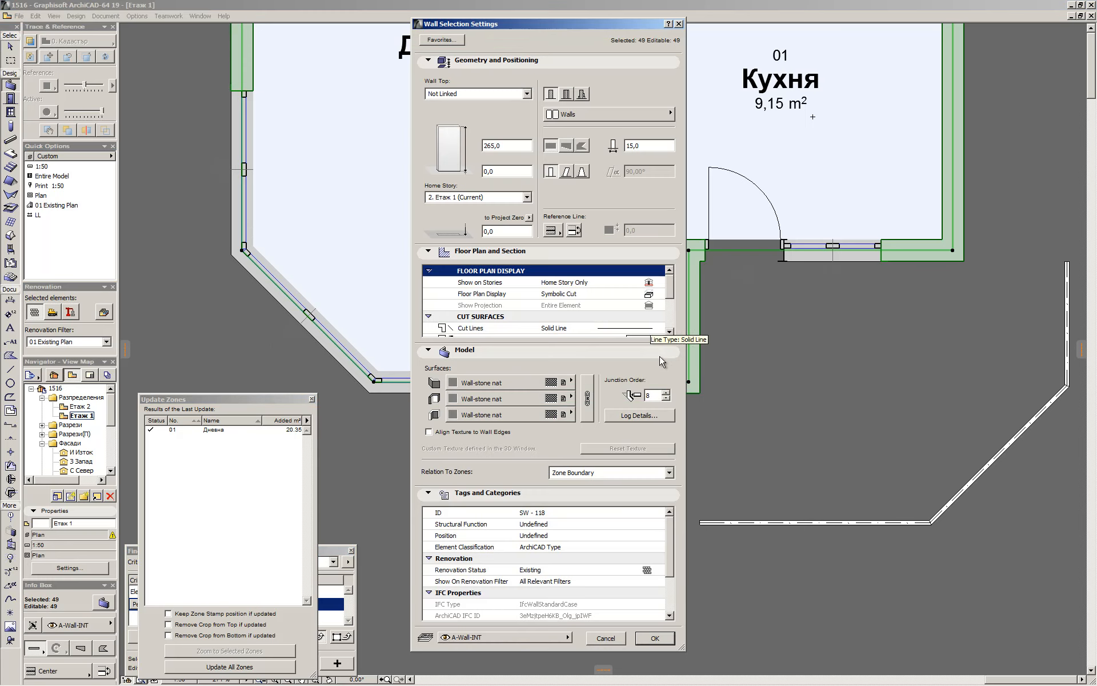
scroll(671, 312, down, 1)
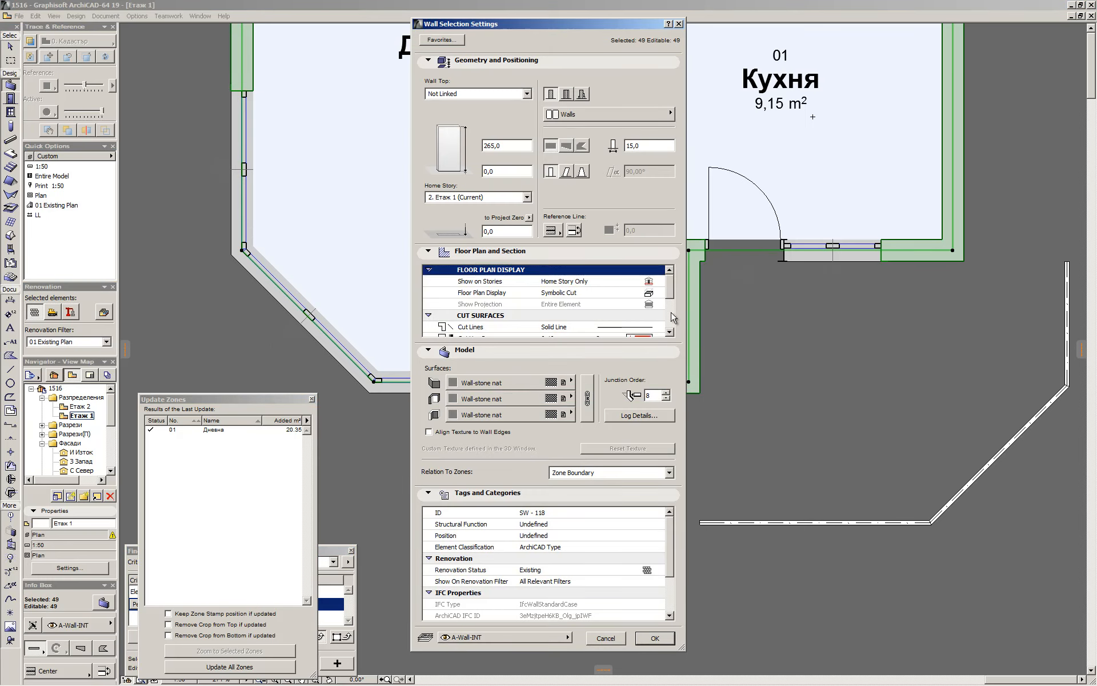
scroll(672, 317, down, 2)
scroll(669, 323, up, 1)
click(660, 328)
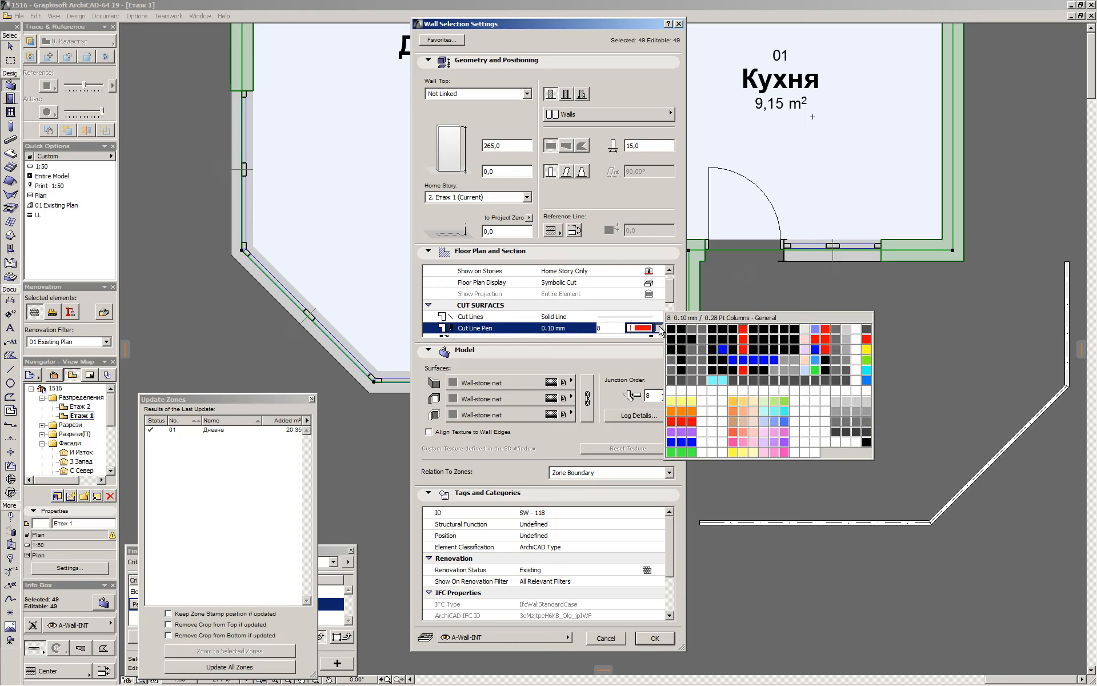
click(729, 329)
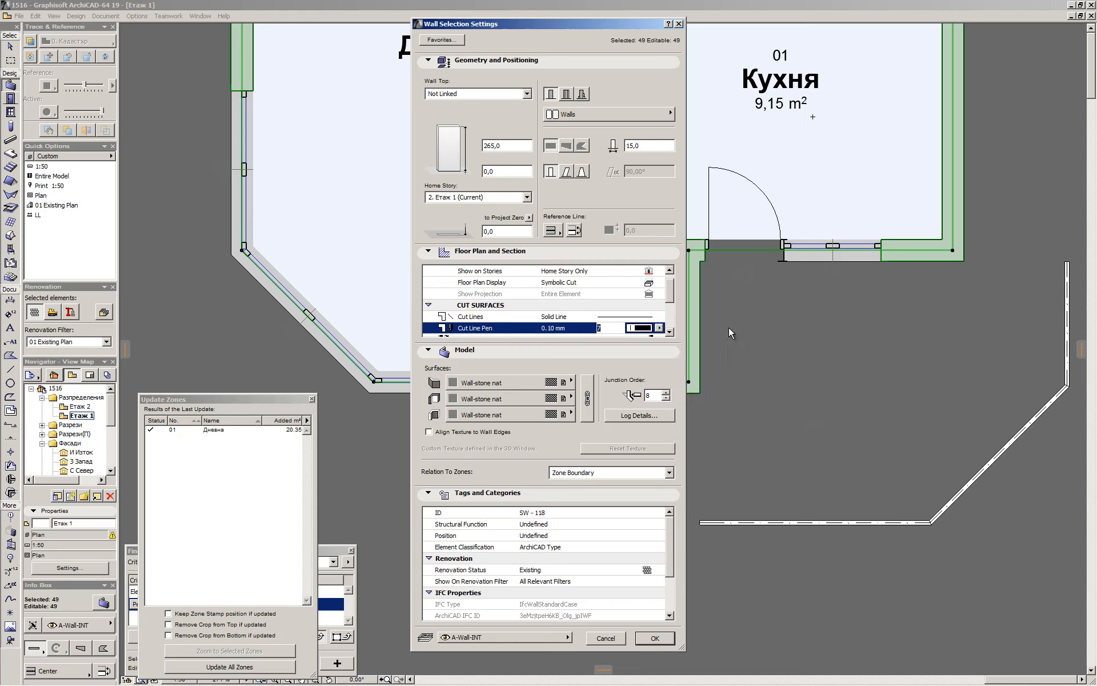
click(660, 317)
click(661, 326)
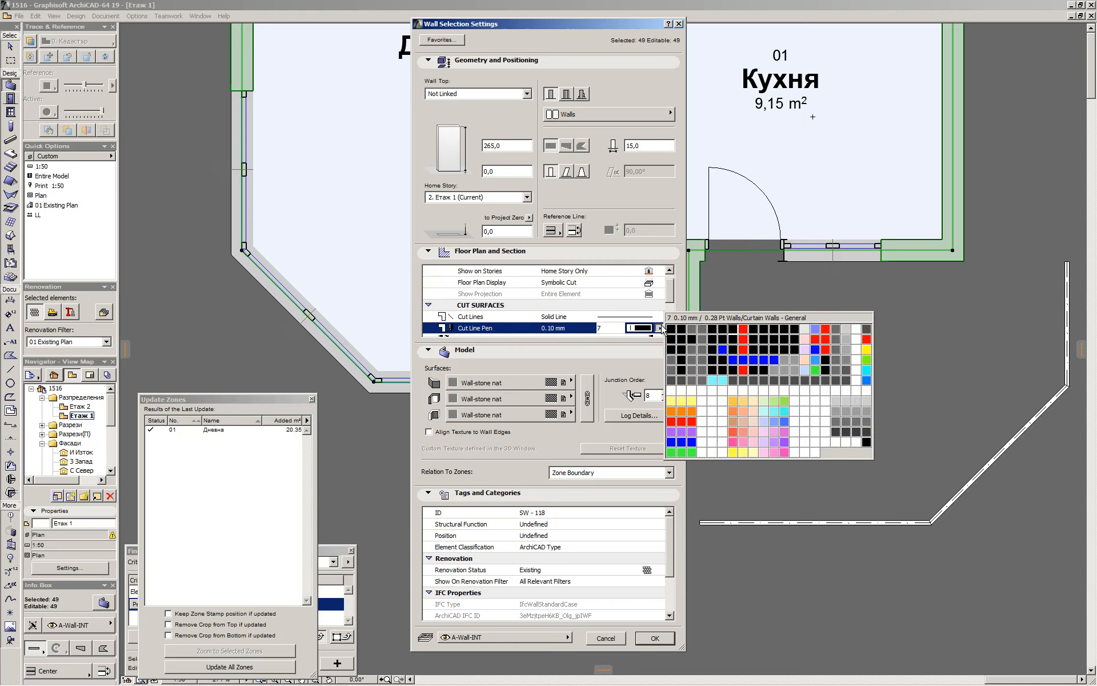
click(736, 343)
Set Override Cut Fill Pens to None for the selected walls and apply the wall settings
drag(670, 303, 675, 323)
click(657, 289)
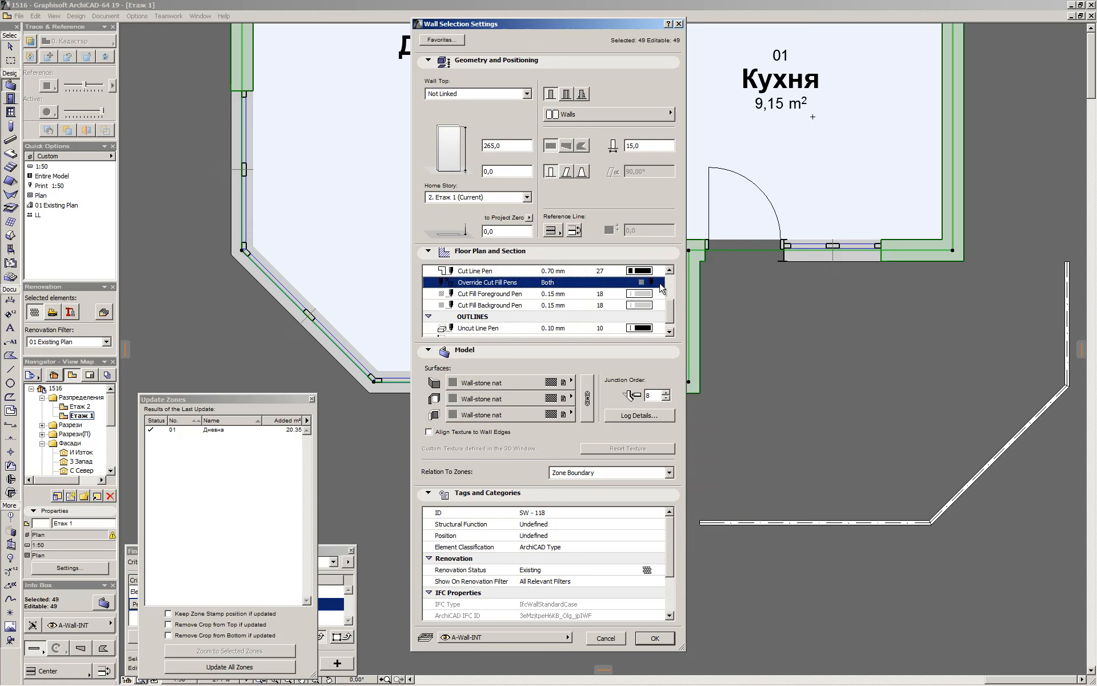
click(678, 301)
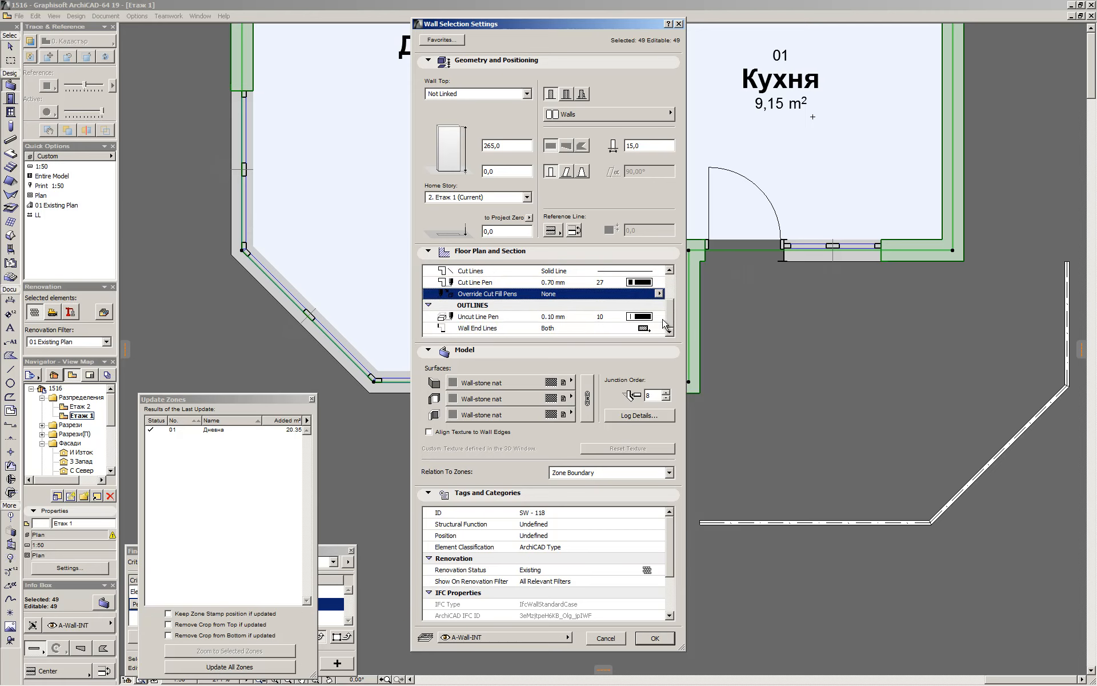
click(658, 317)
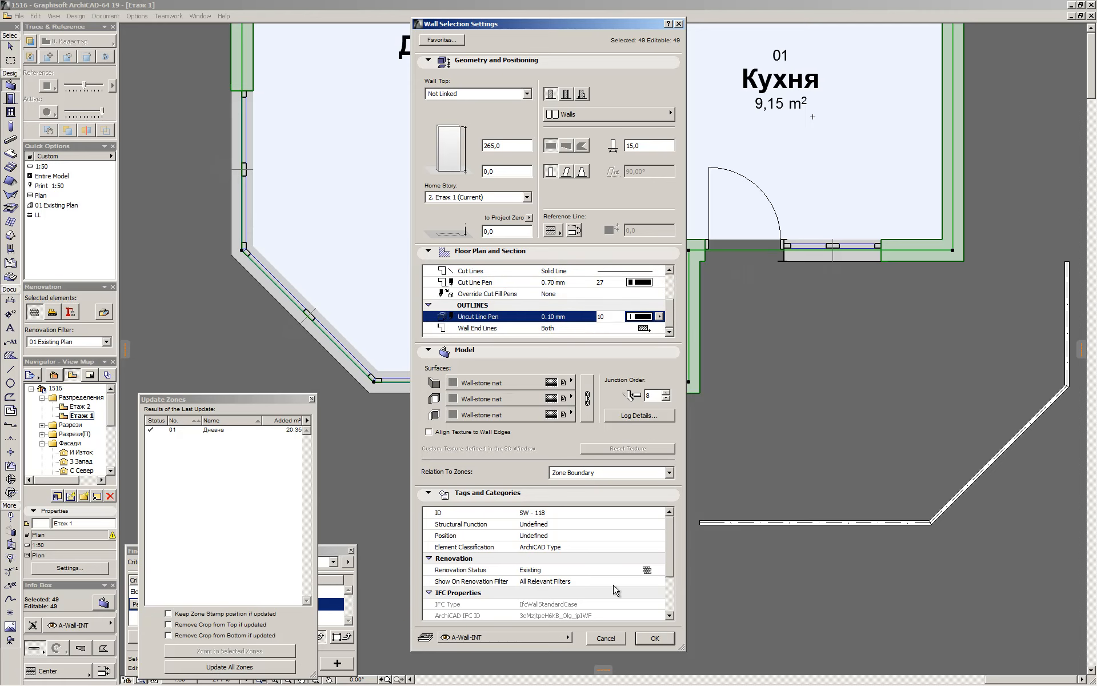
click(610, 117)
click(655, 638)
Select all windows on Етаж 1 and open their selection settings
scroll(698, 495, down, 3)
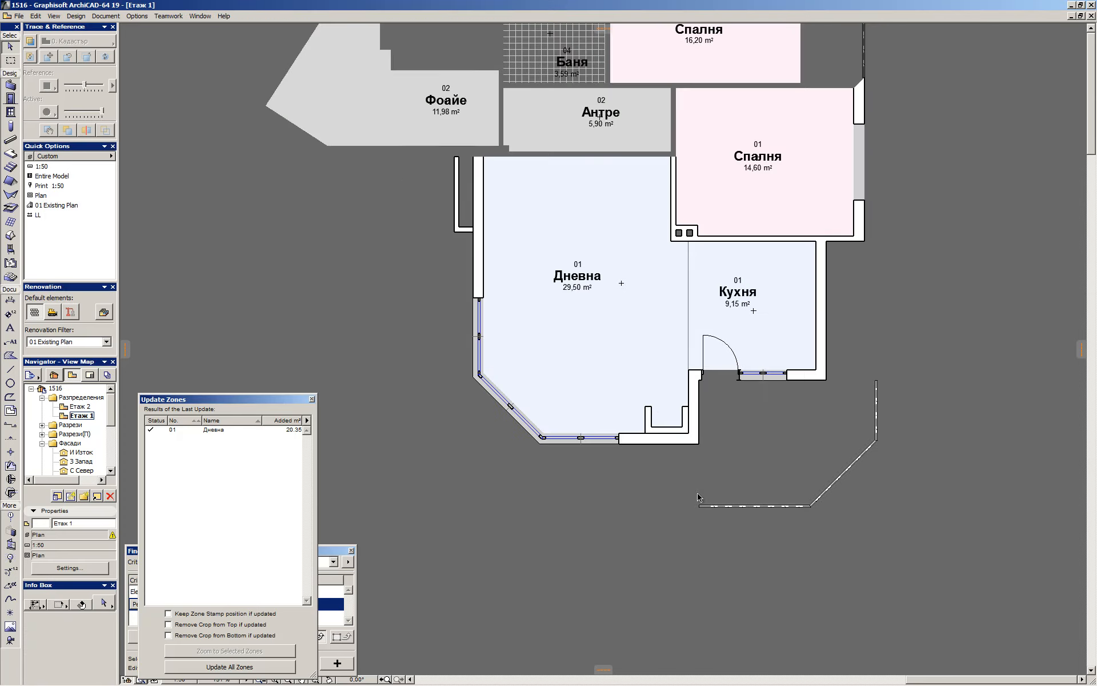
scroll(629, 206, up, 3)
middle_drag(628, 207, 635, 421)
scroll(636, 417, down, 2)
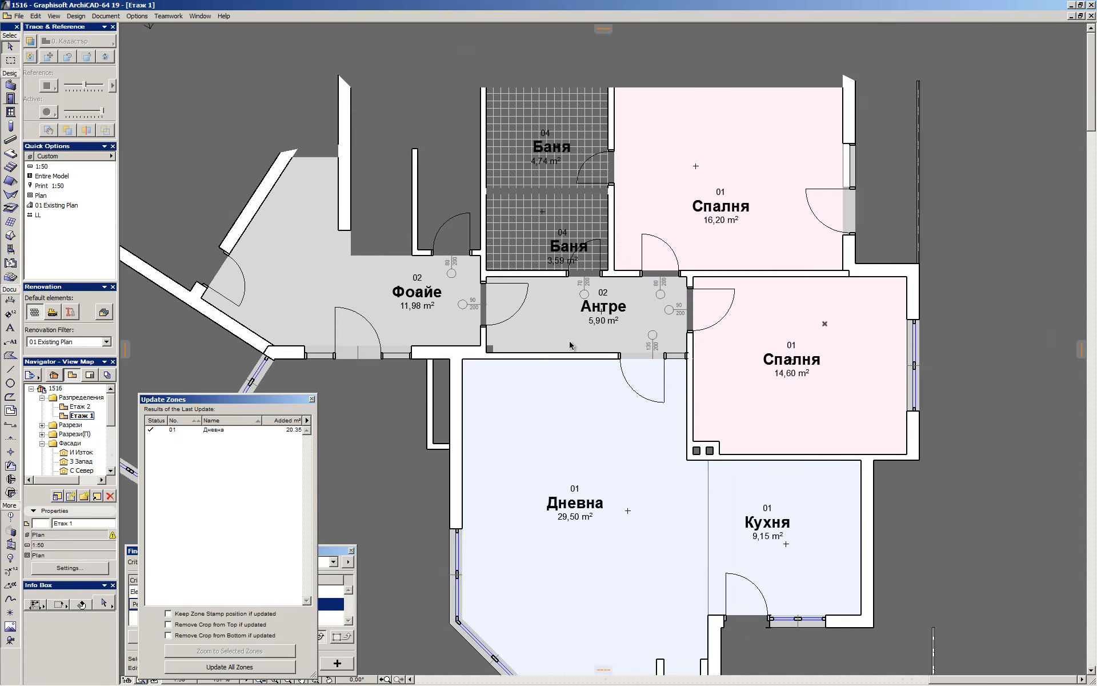
scroll(570, 343, down, 3)
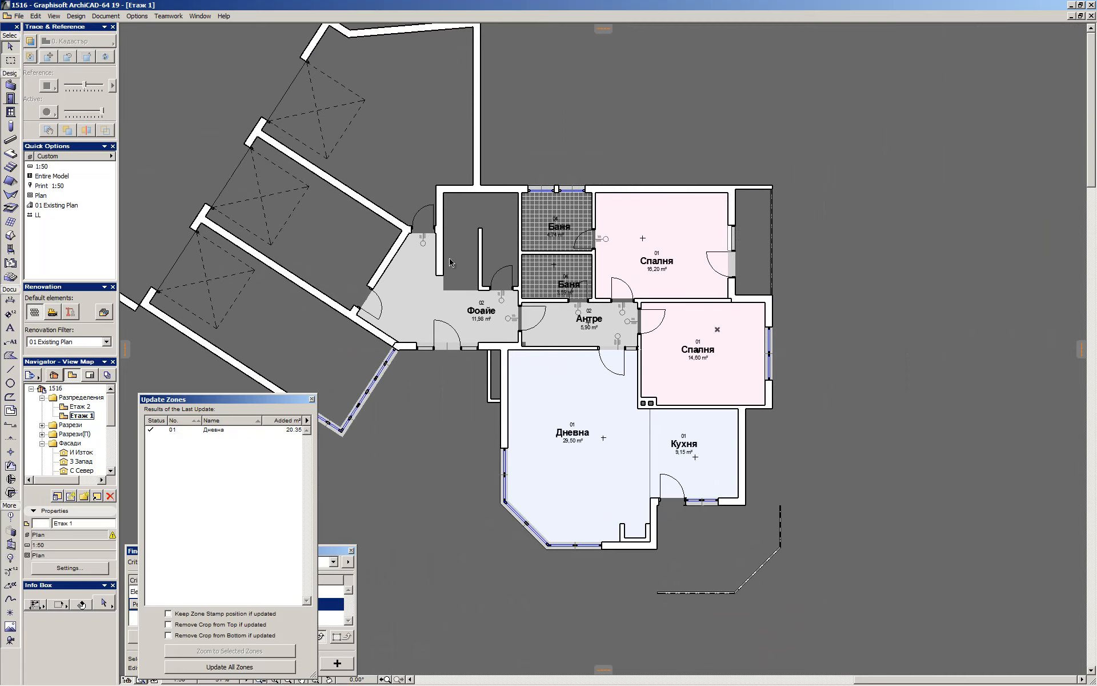
scroll(370, 416, up, 5)
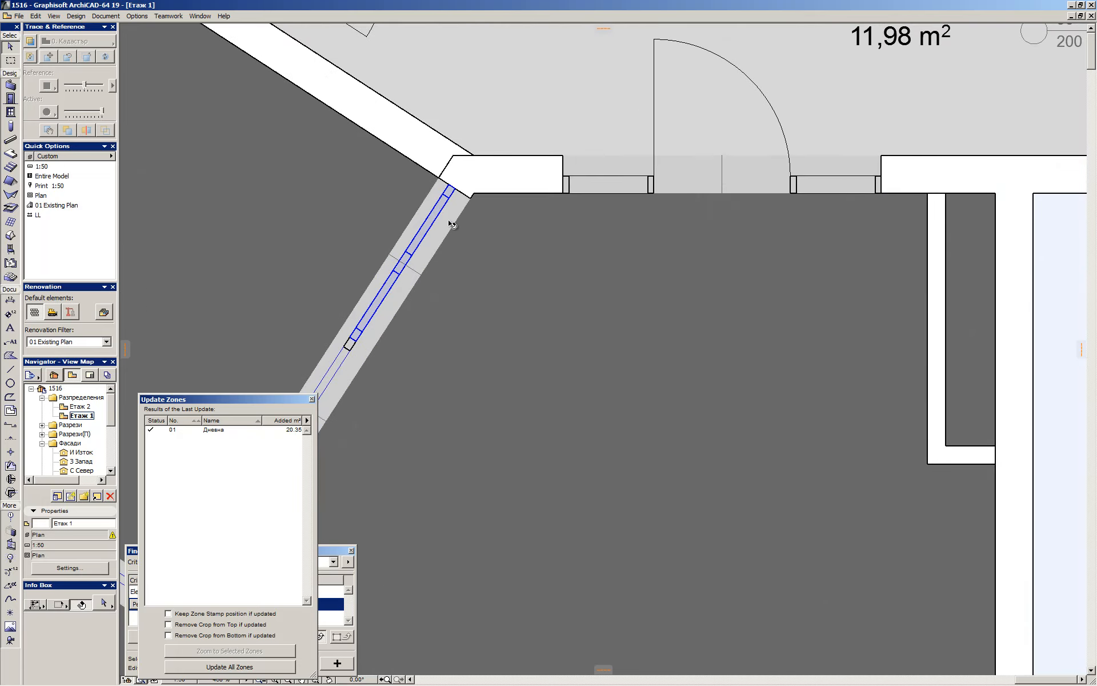
click(458, 182)
click(472, 196)
key(ctrl+a)
scroll(853, 231, down, 4)
key(ctrl+t)
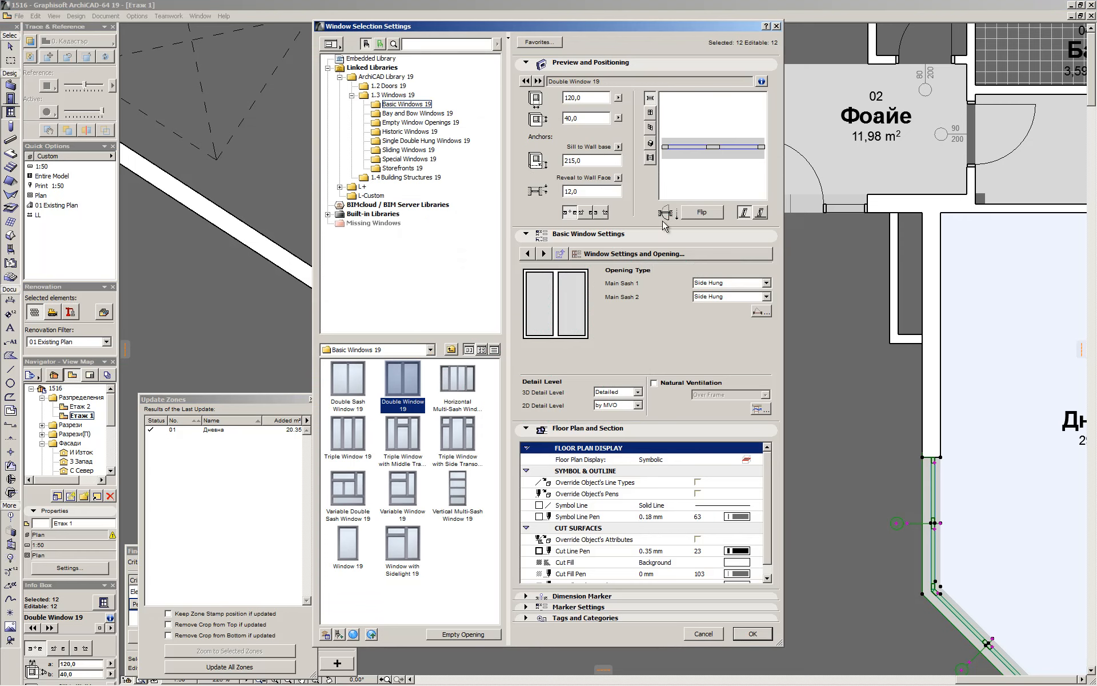
In the windows' floor plan and section parameters, turn off Use Fills and set the uncut fill and uncut fill background pens to 19
click(526, 427)
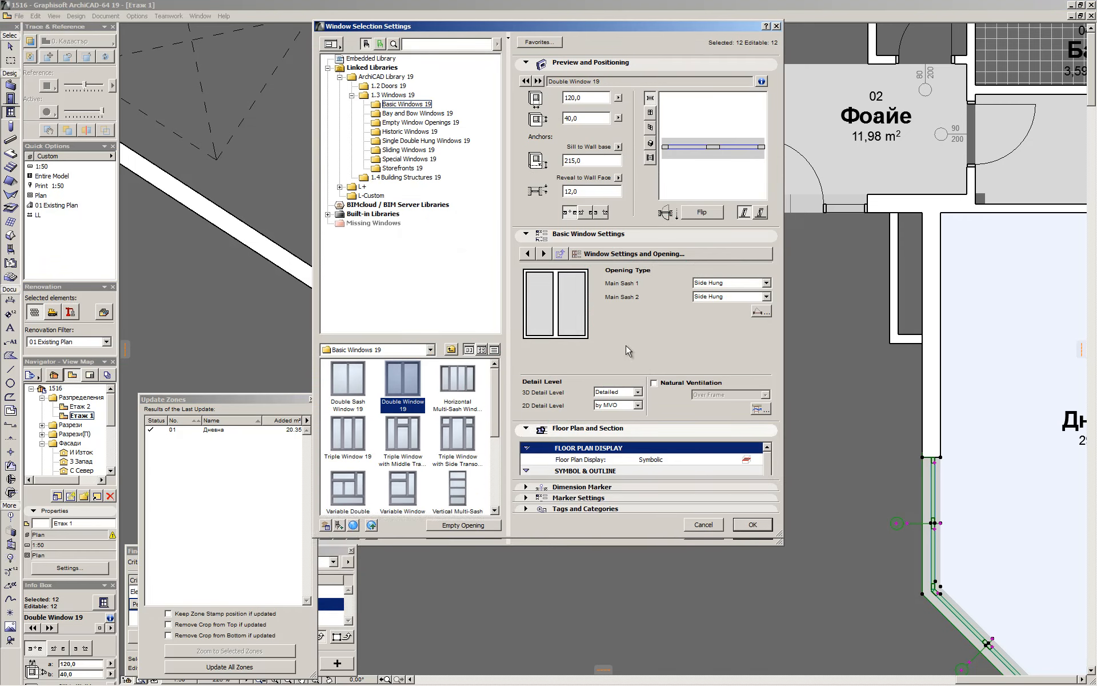
click(650, 256)
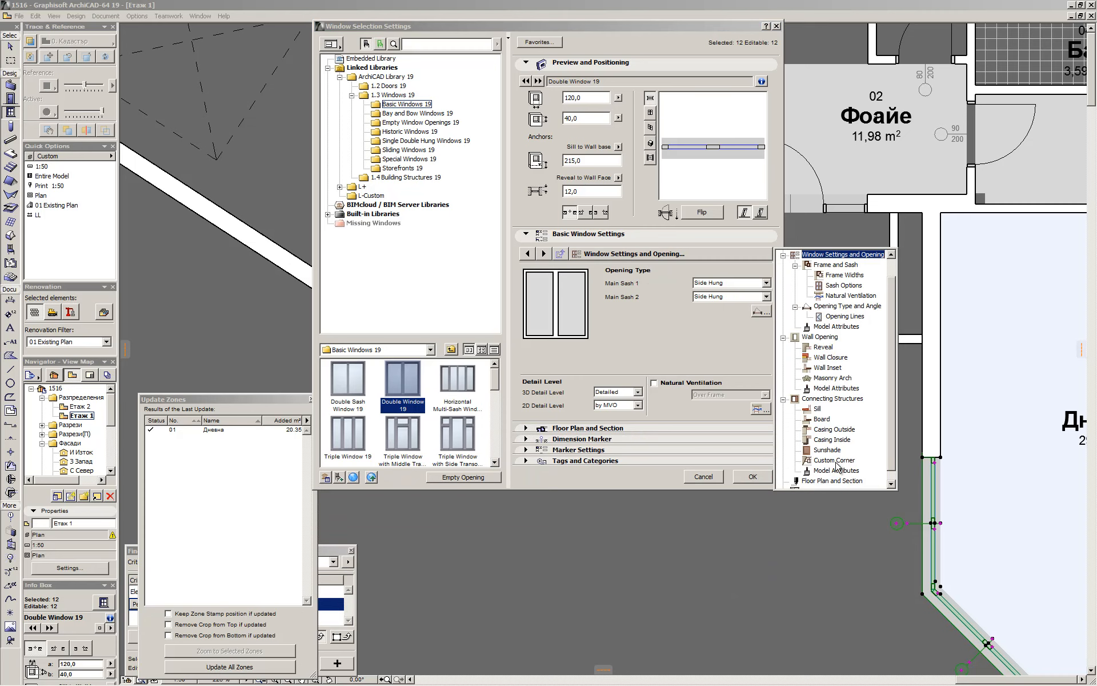
click(839, 481)
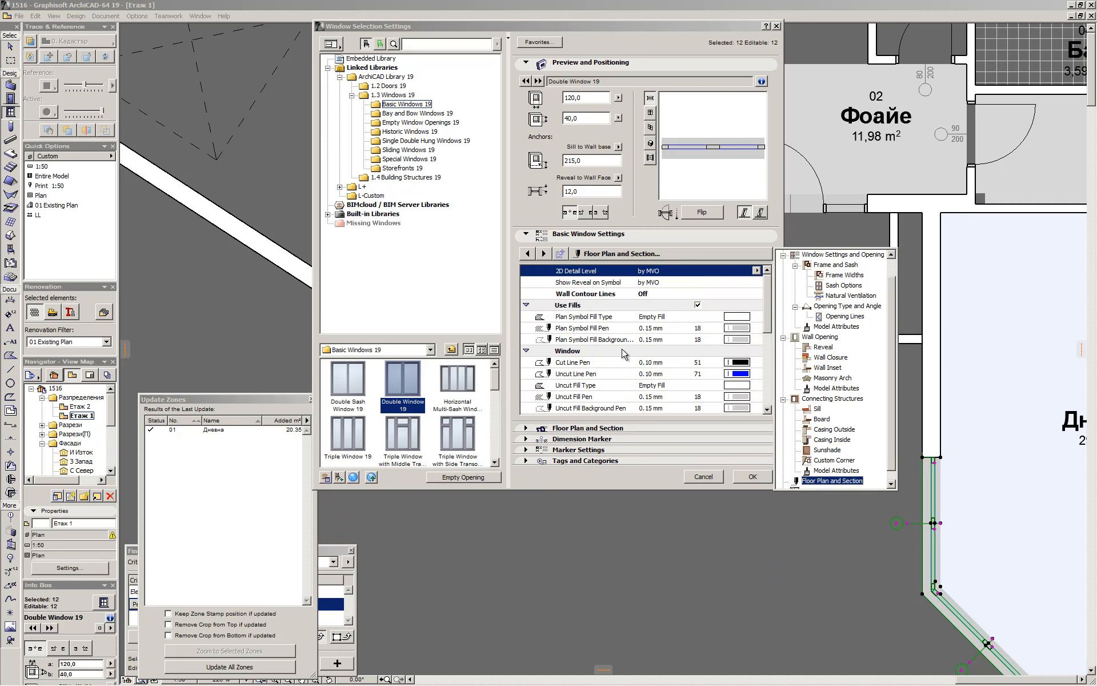
click(698, 304)
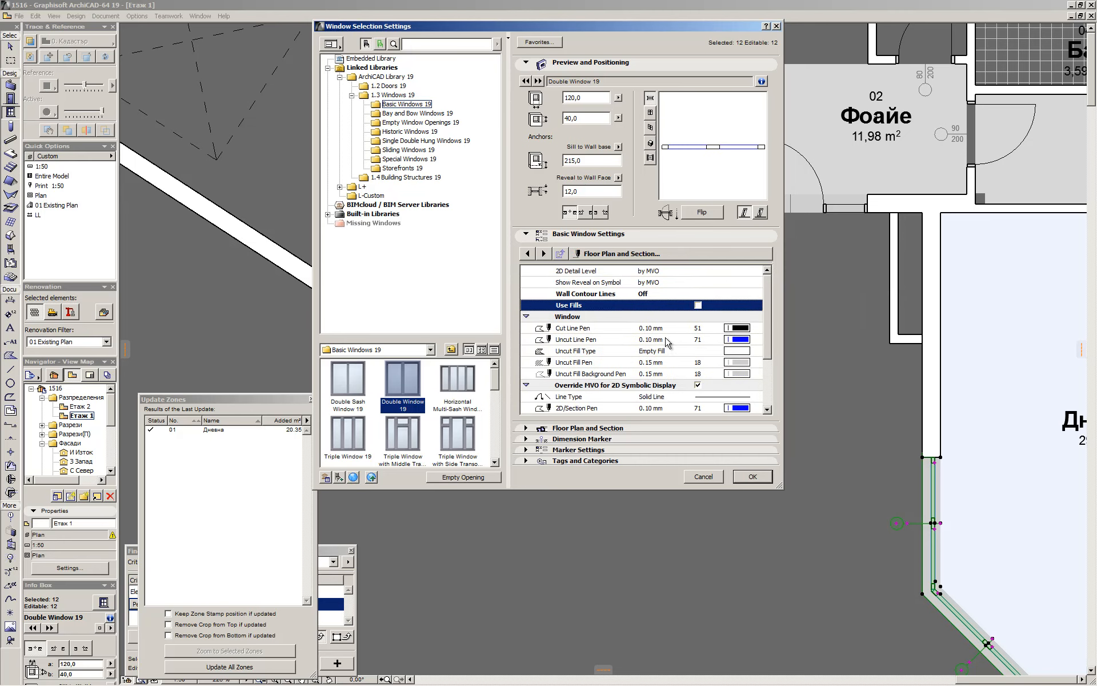
click(758, 363)
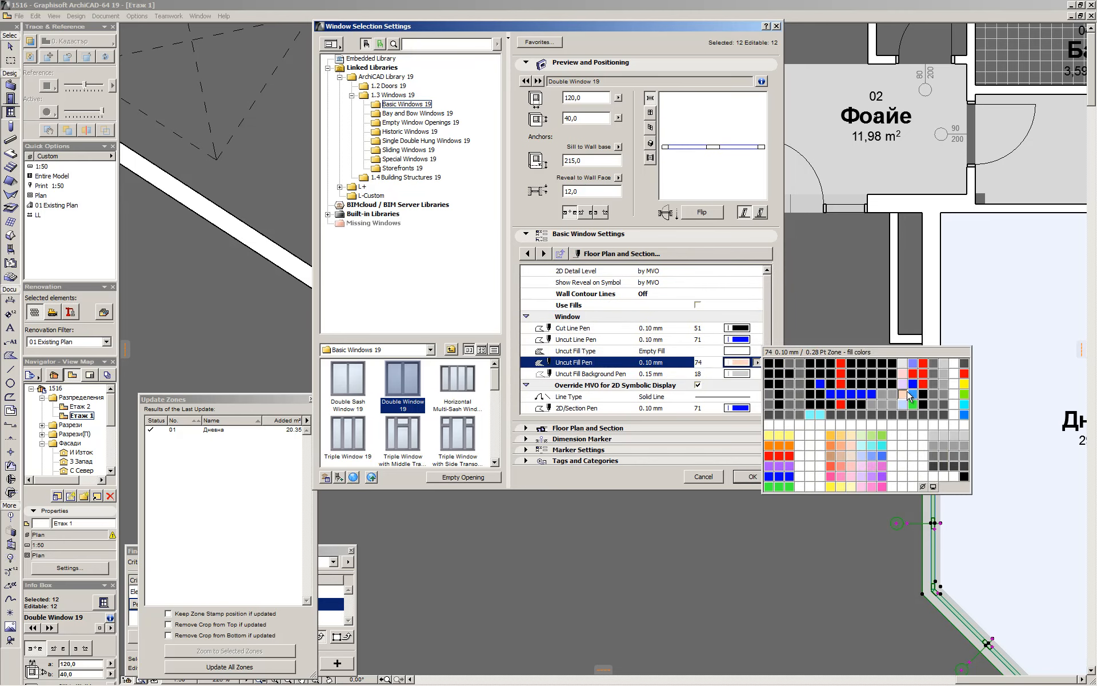
click(954, 363)
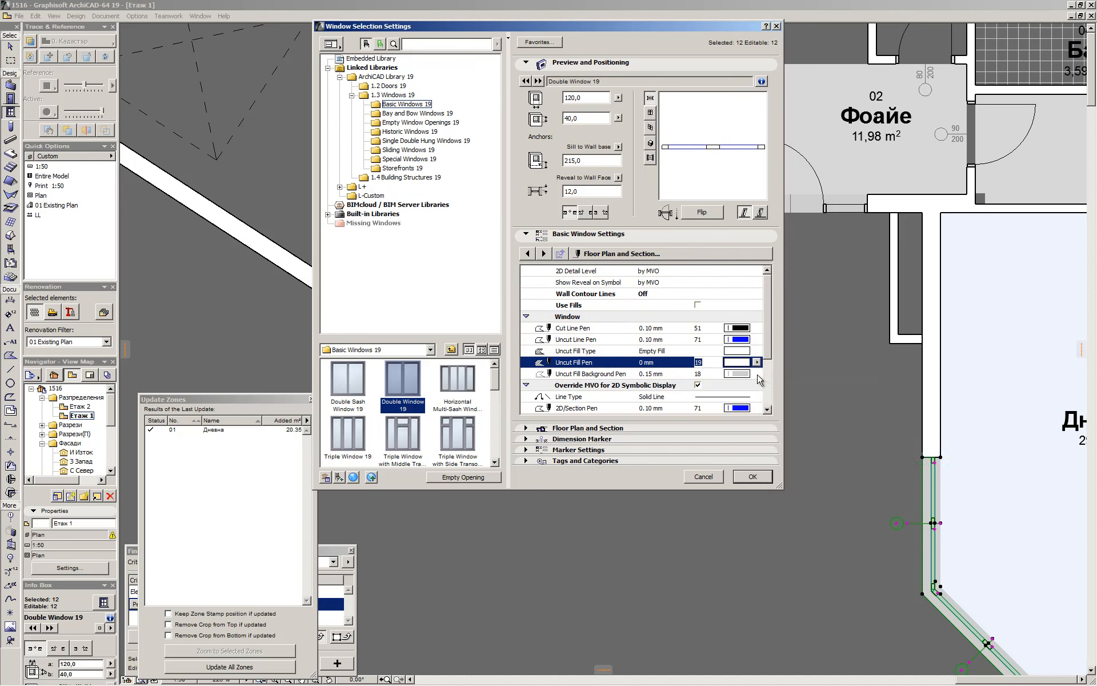
click(758, 373)
click(954, 375)
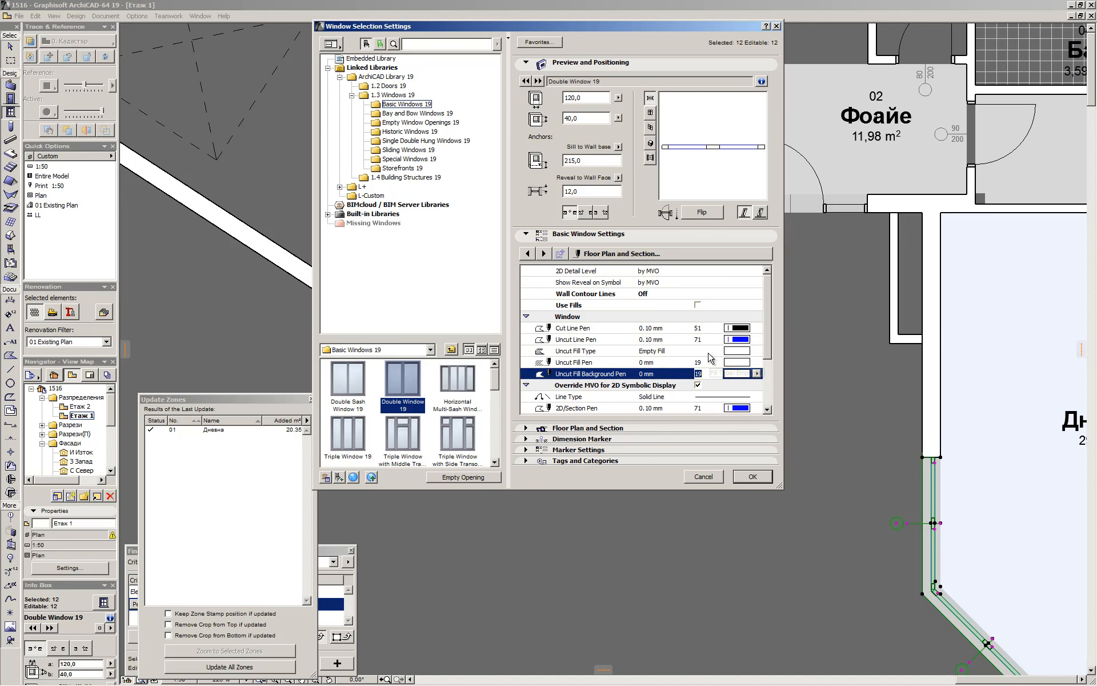
Set the windows' uncut line pen to 43 (0.18 mm) and cut line pen to 23 (0.35 mm)
click(757, 339)
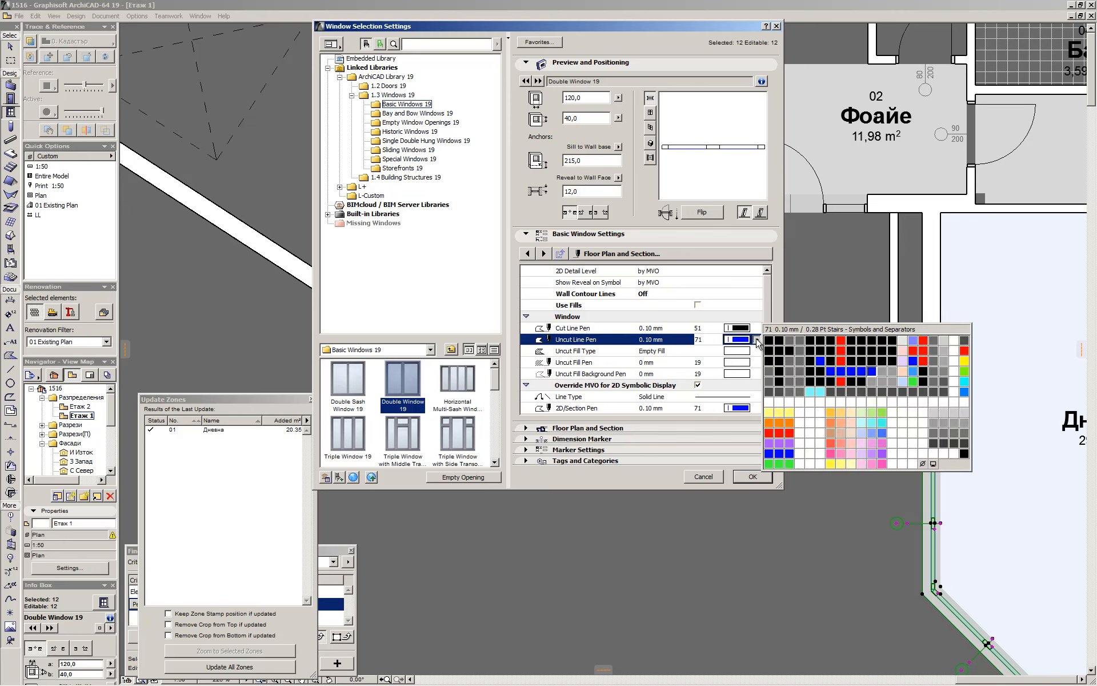
click(789, 361)
click(757, 328)
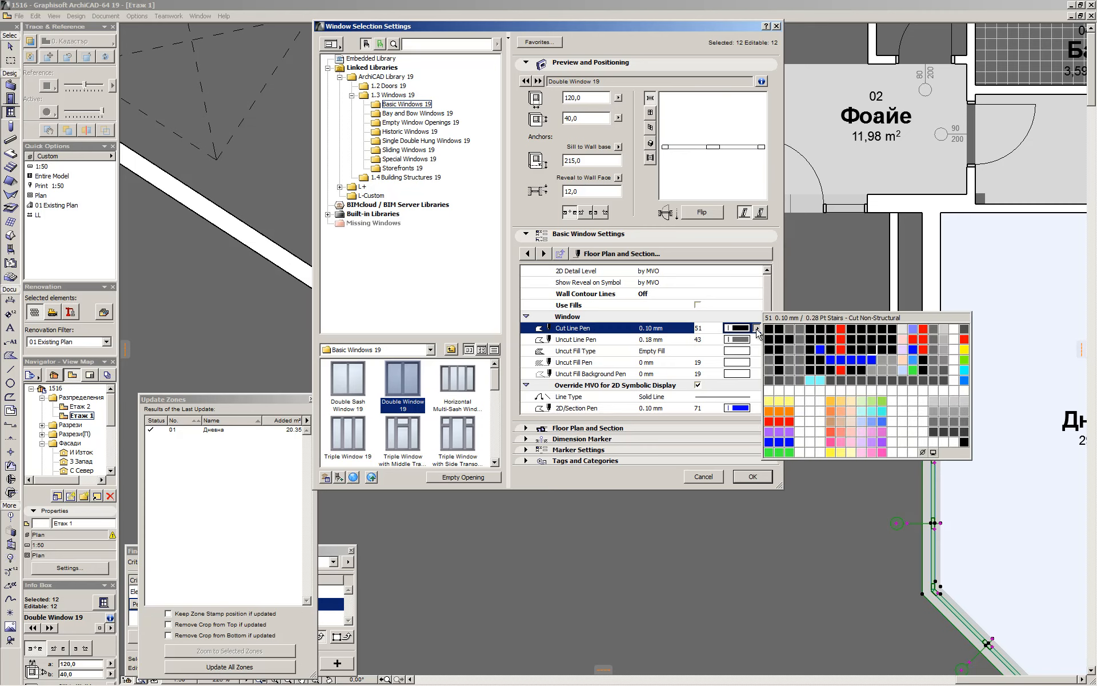
click(787, 337)
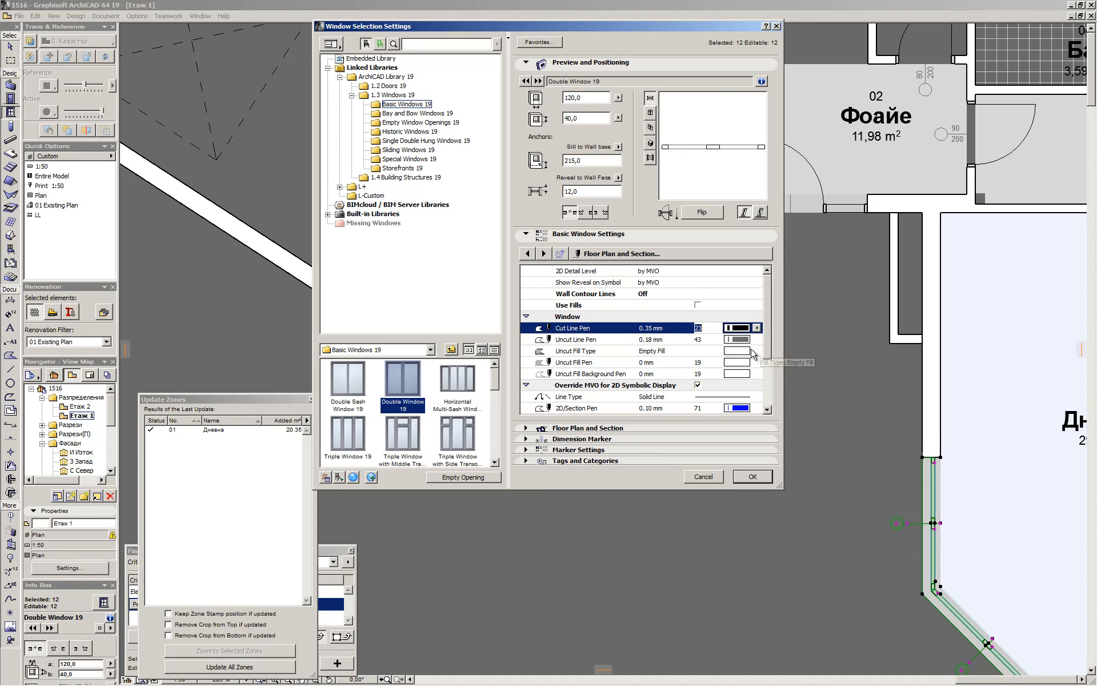
Set the 2D/Section pen of the windows' symbolic display override to 23 (0.35 mm)
click(624, 387)
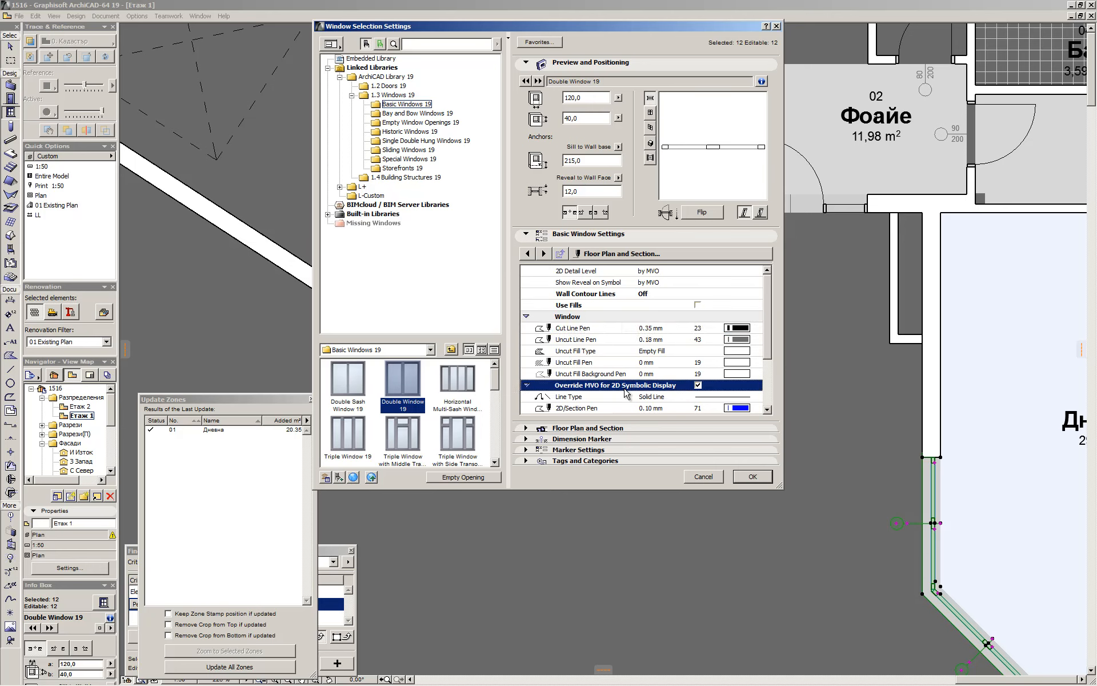
scroll(628, 389, down, 1)
click(747, 374)
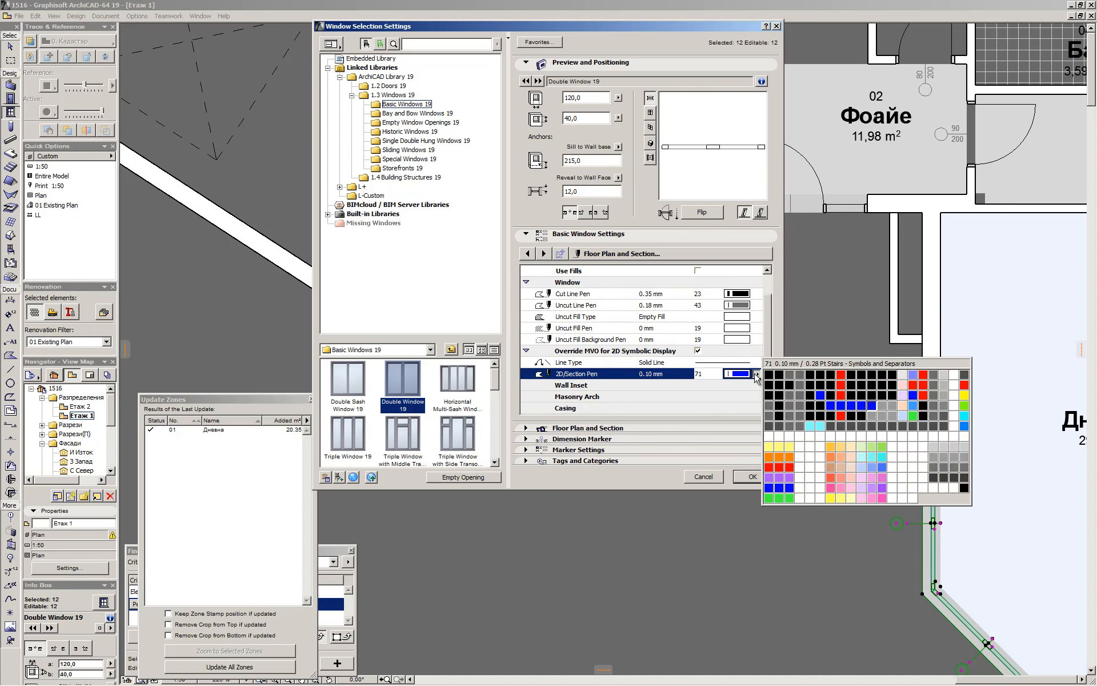
click(788, 381)
Set the fill pen of the windows' dimension marker to 19
click(582, 439)
scroll(606, 543, down, 3)
click(677, 558)
click(678, 558)
click(678, 543)
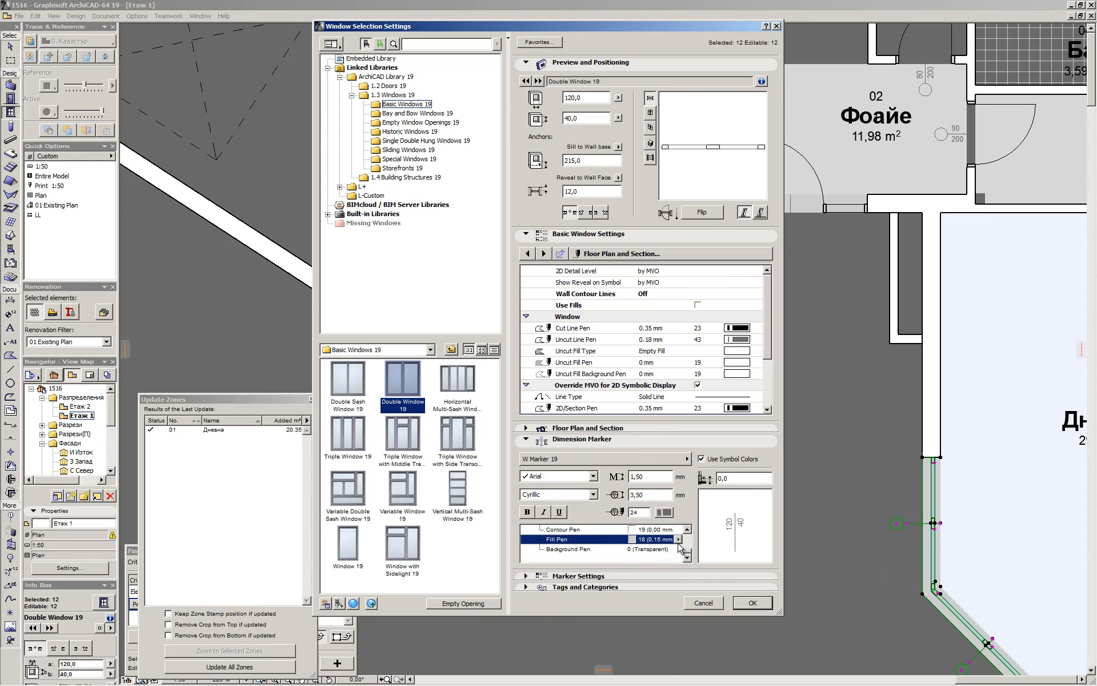
click(678, 540)
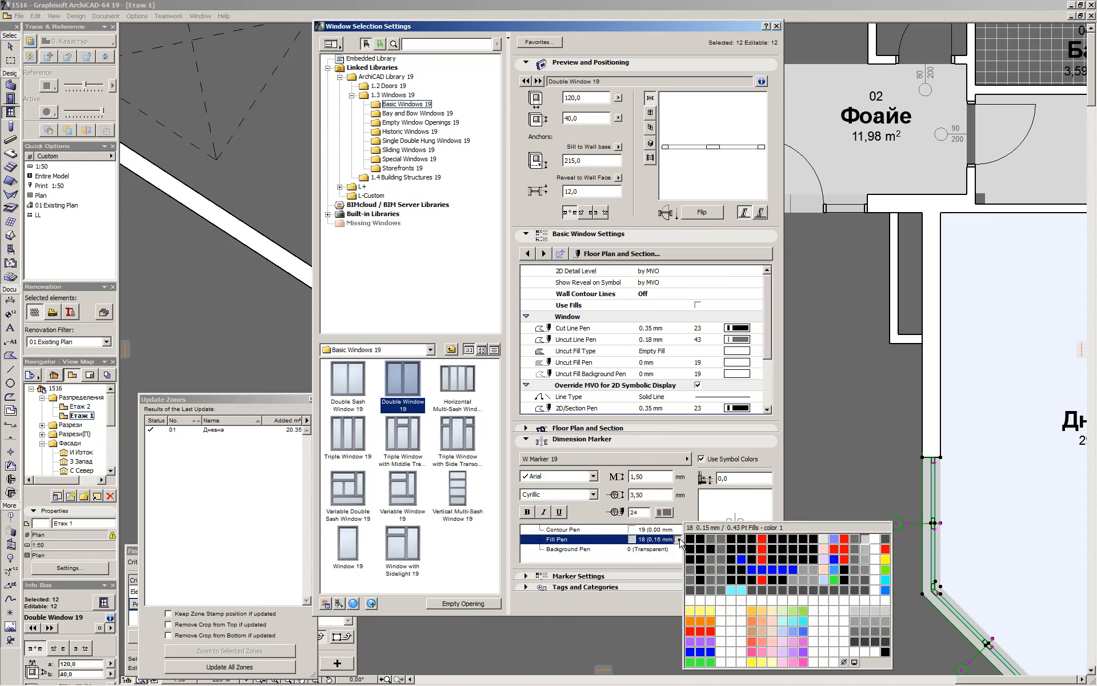
click(871, 545)
Set the main pen of the windows' dimension marker to 105
click(665, 514)
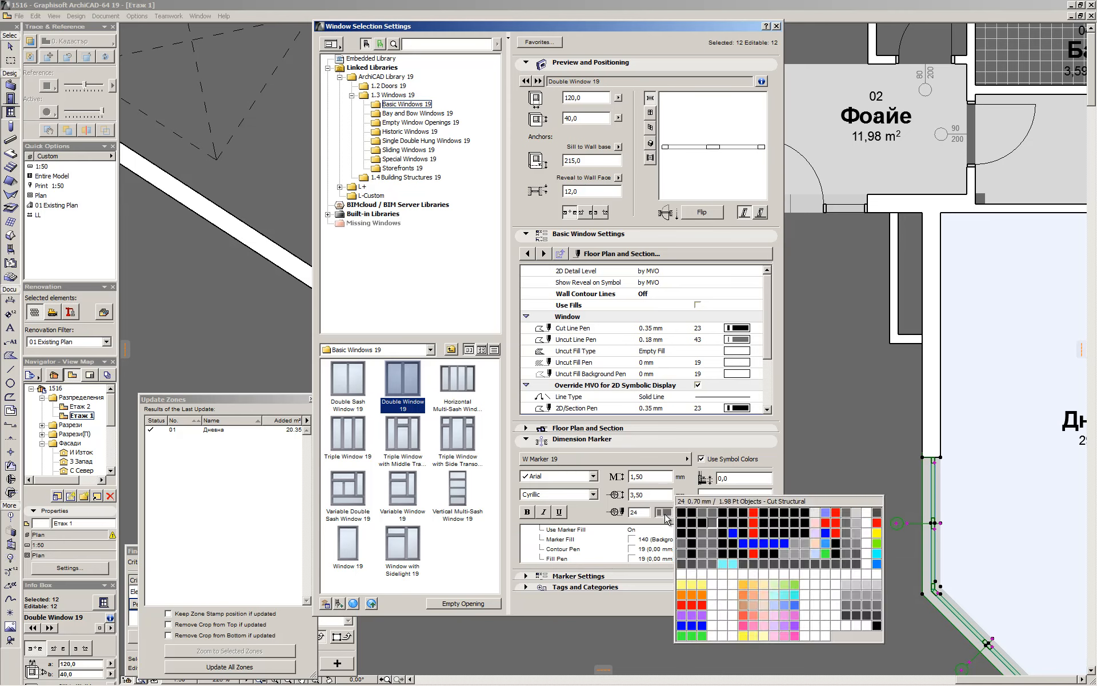
click(711, 519)
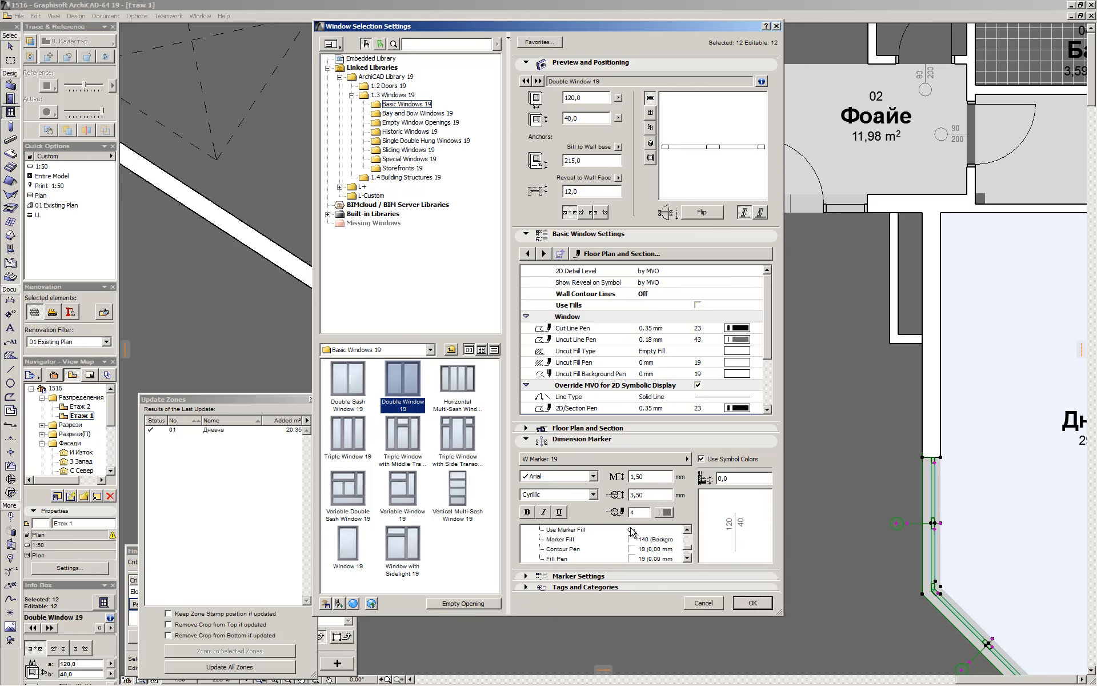
click(667, 513)
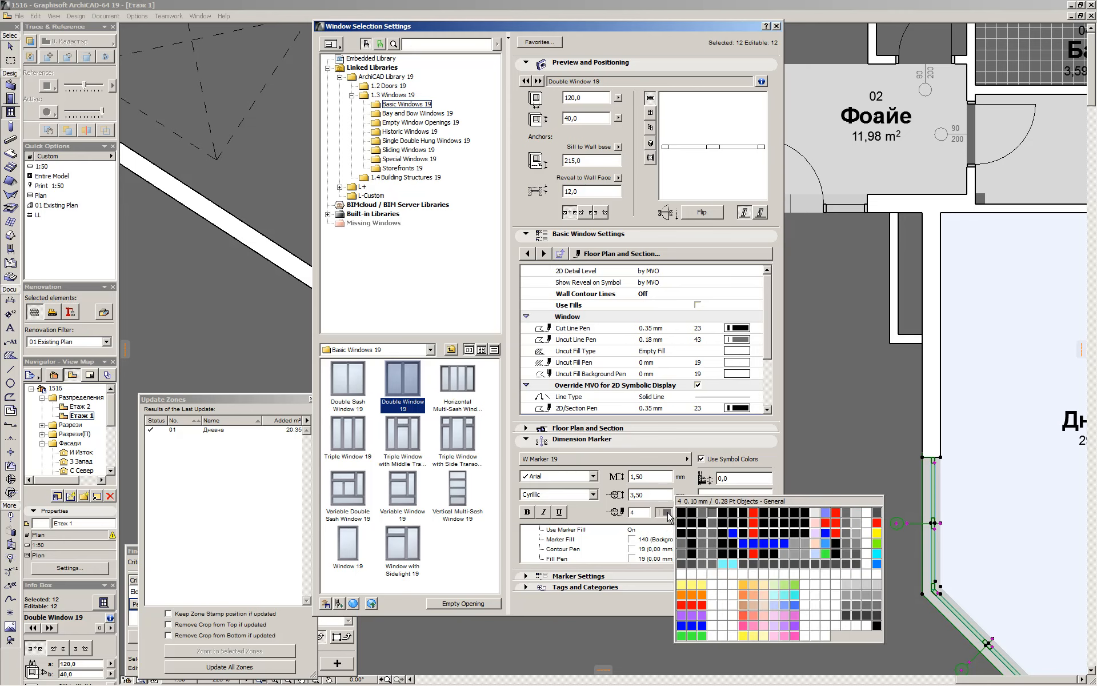
click(722, 566)
Enlarge the settings dialog, check the dimension marker's 2D representation options and apply the window settings
scroll(541, 529, up, 3)
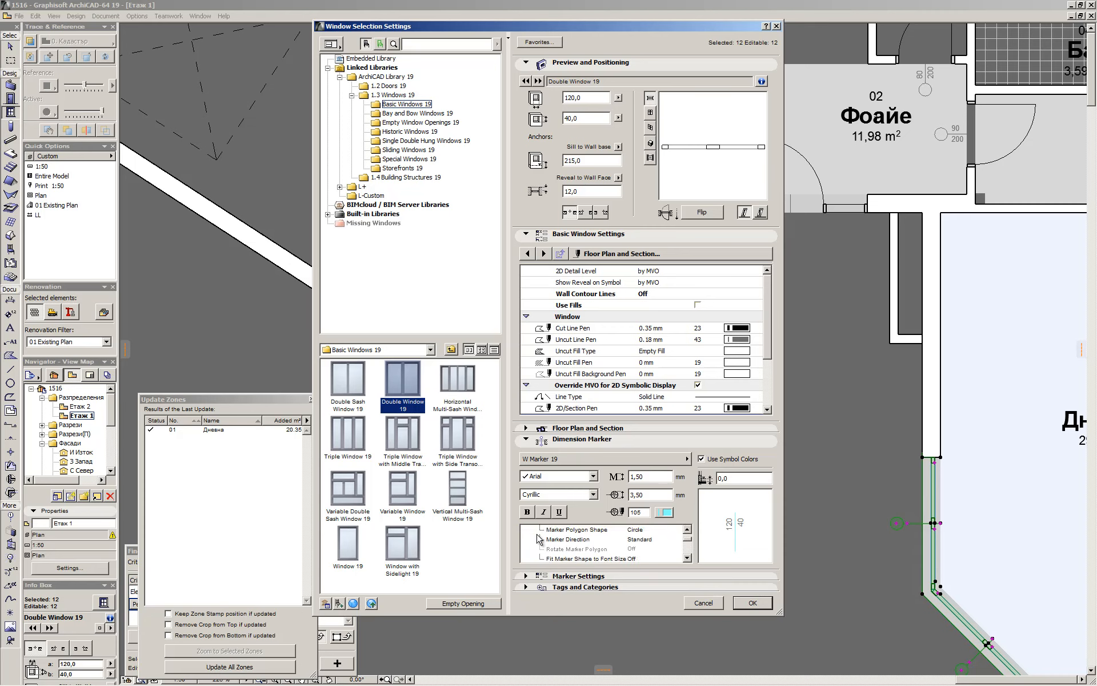
scroll(538, 537, up, 1)
click(528, 550)
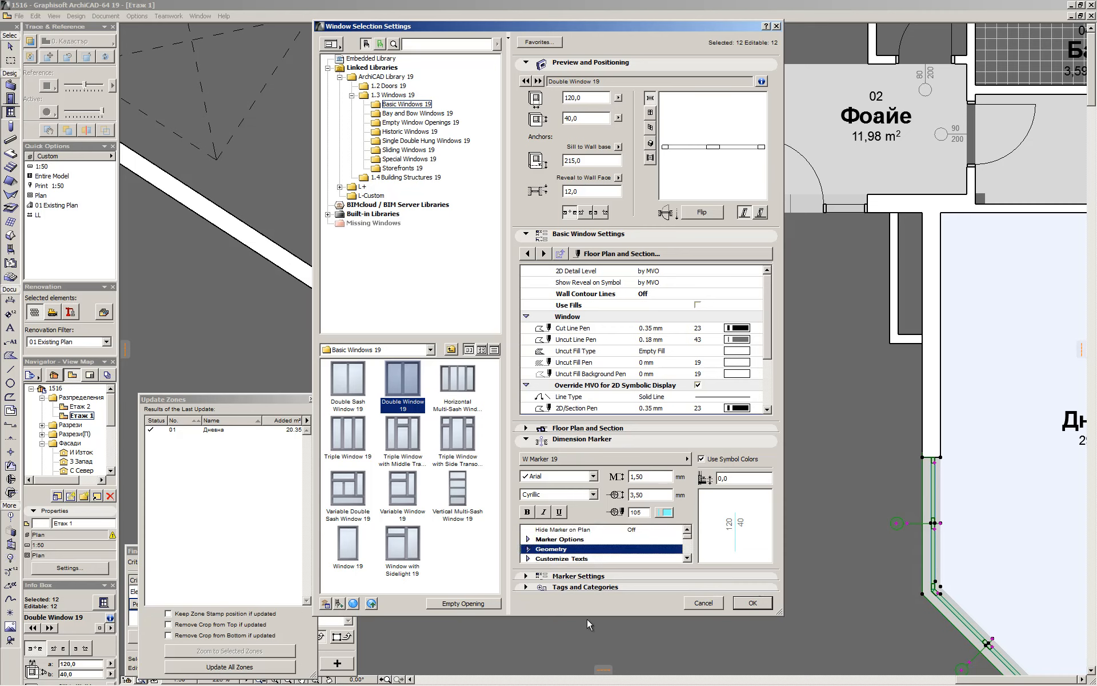
drag(587, 619, 589, 669)
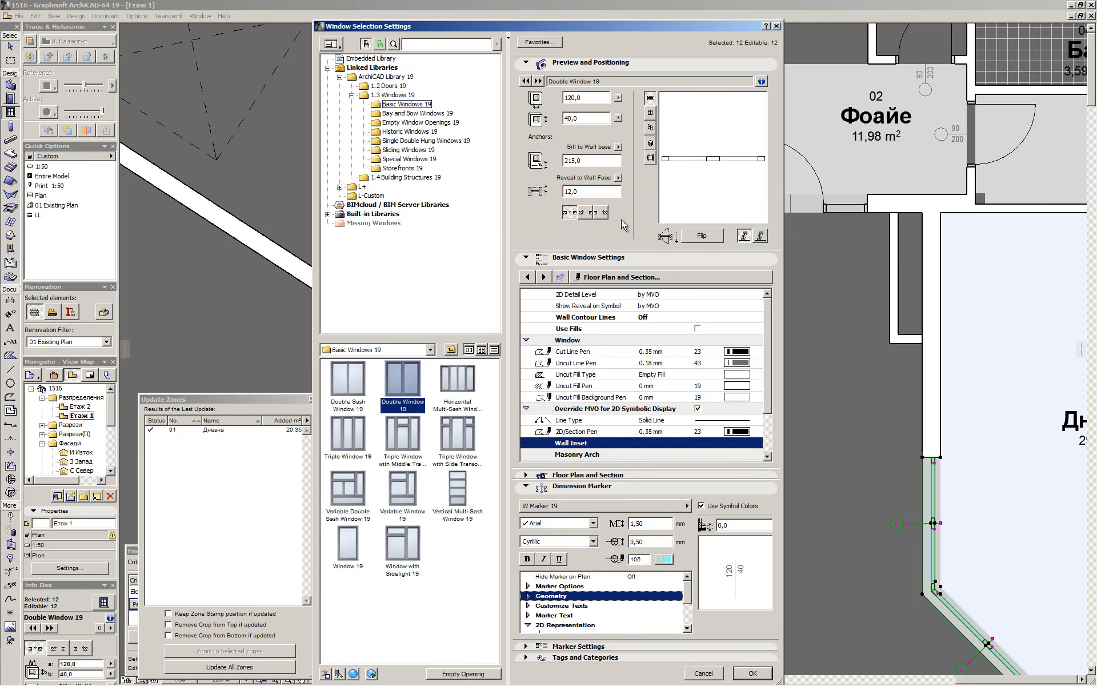
drag(643, 21, 643, 4)
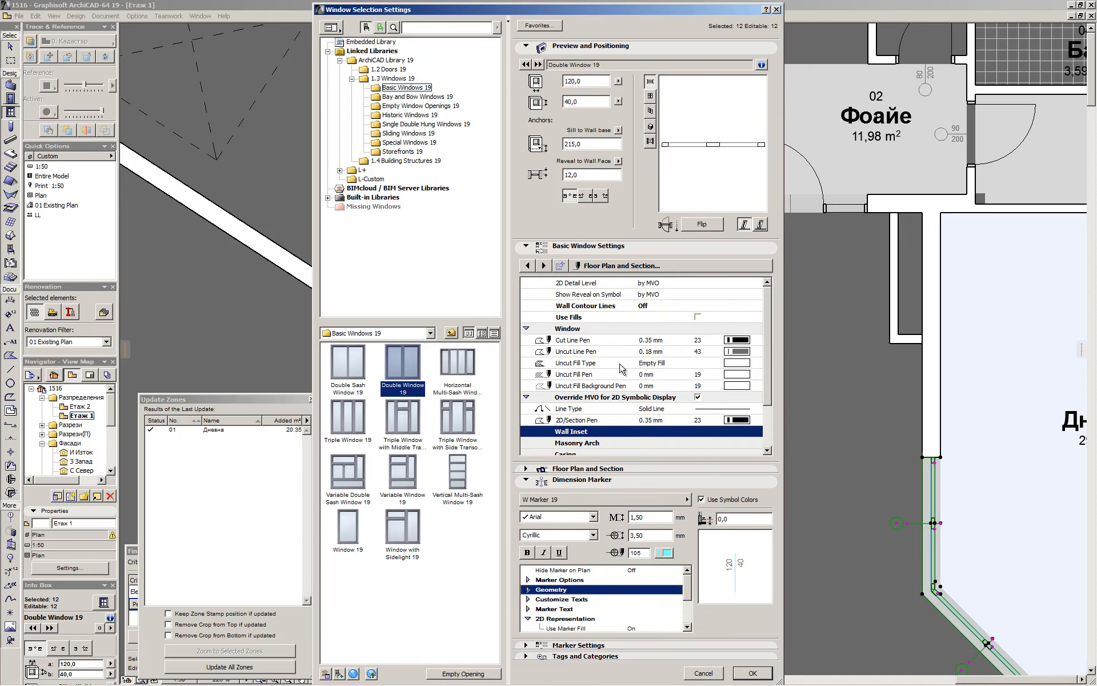
scroll(565, 607, down, 3)
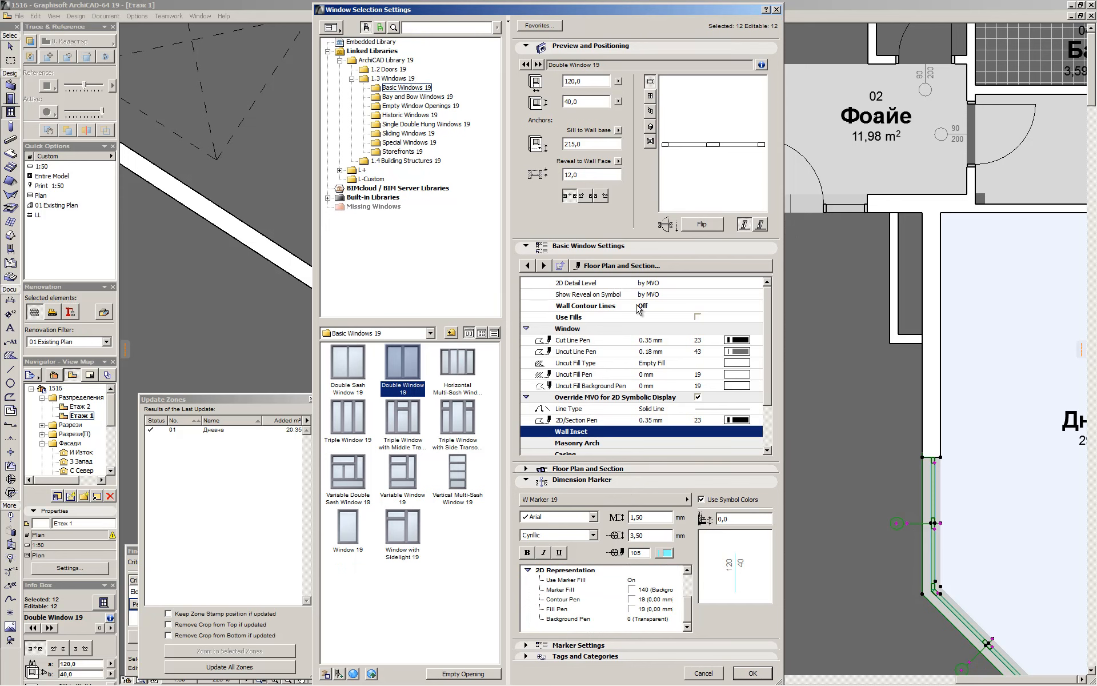
click(581, 590)
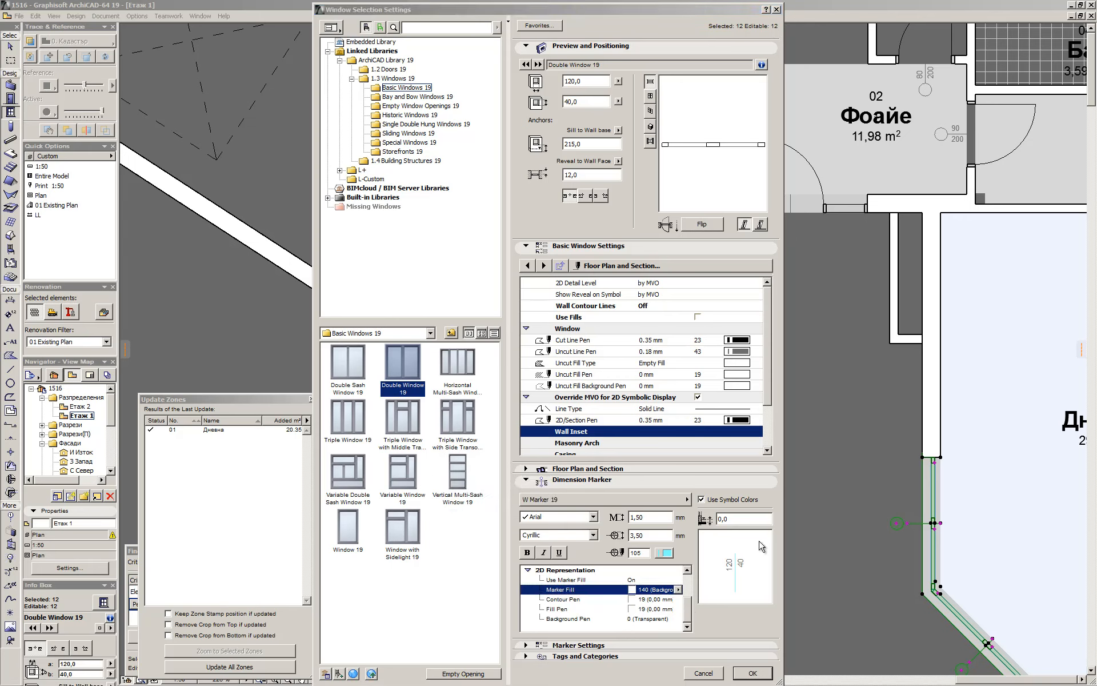
click(756, 673)
click(720, 387)
Set the wall contour lines of all windows on the floor plan to Both Sides
scroll(629, 411, down, 5)
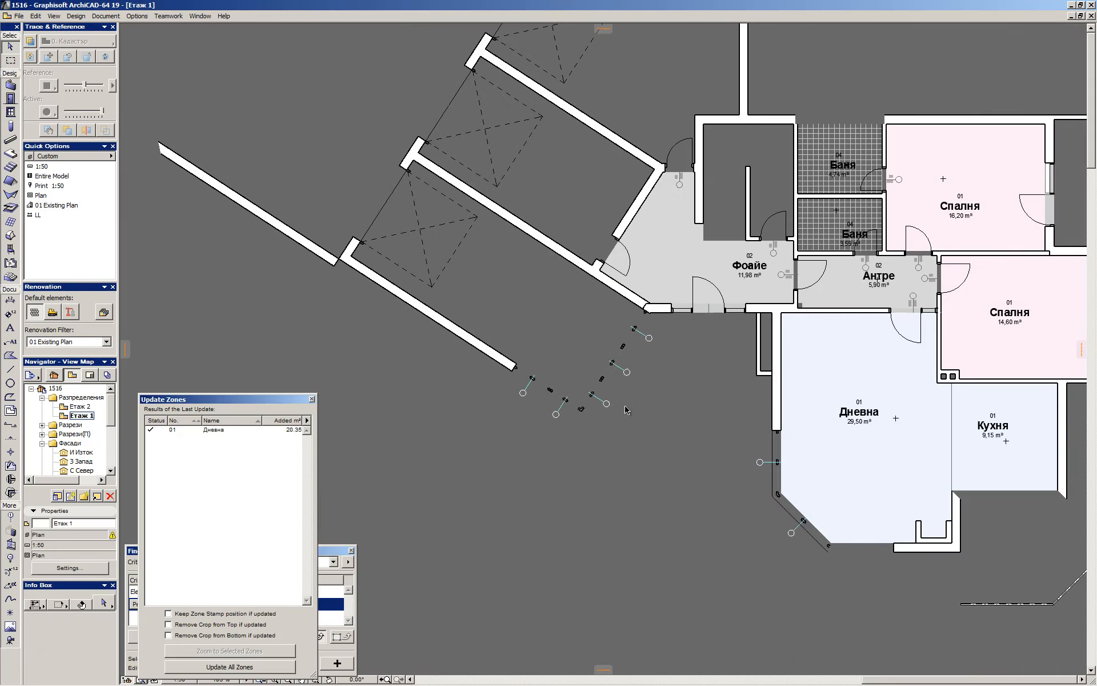
scroll(597, 383, up, 6)
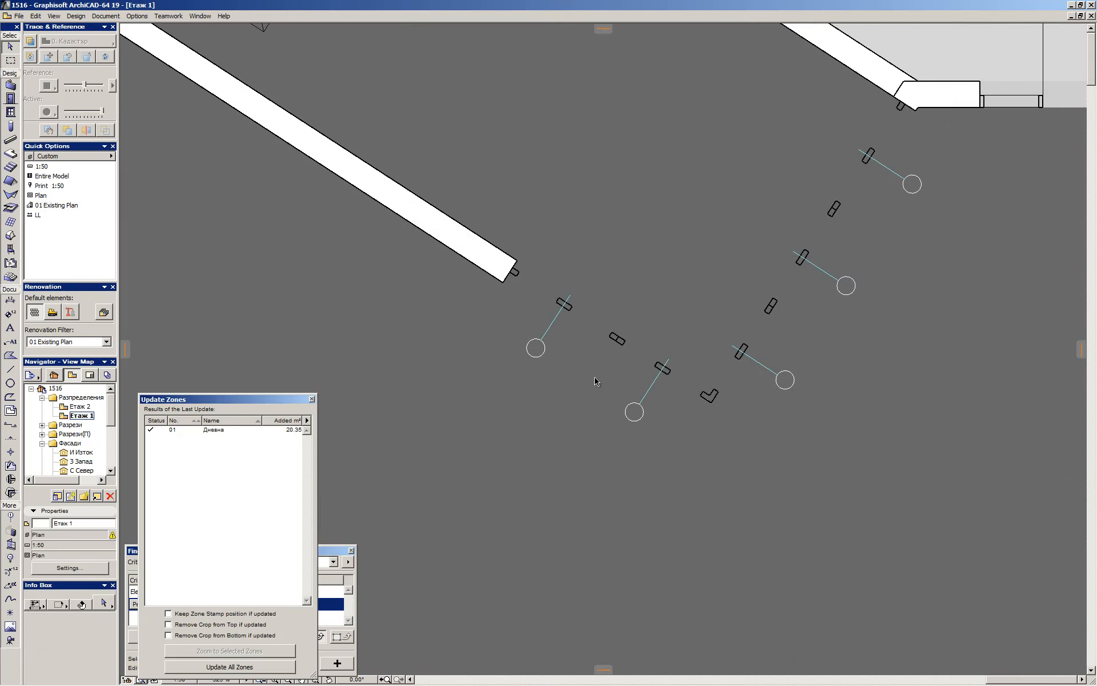
click(540, 351)
key(ctrl+a)
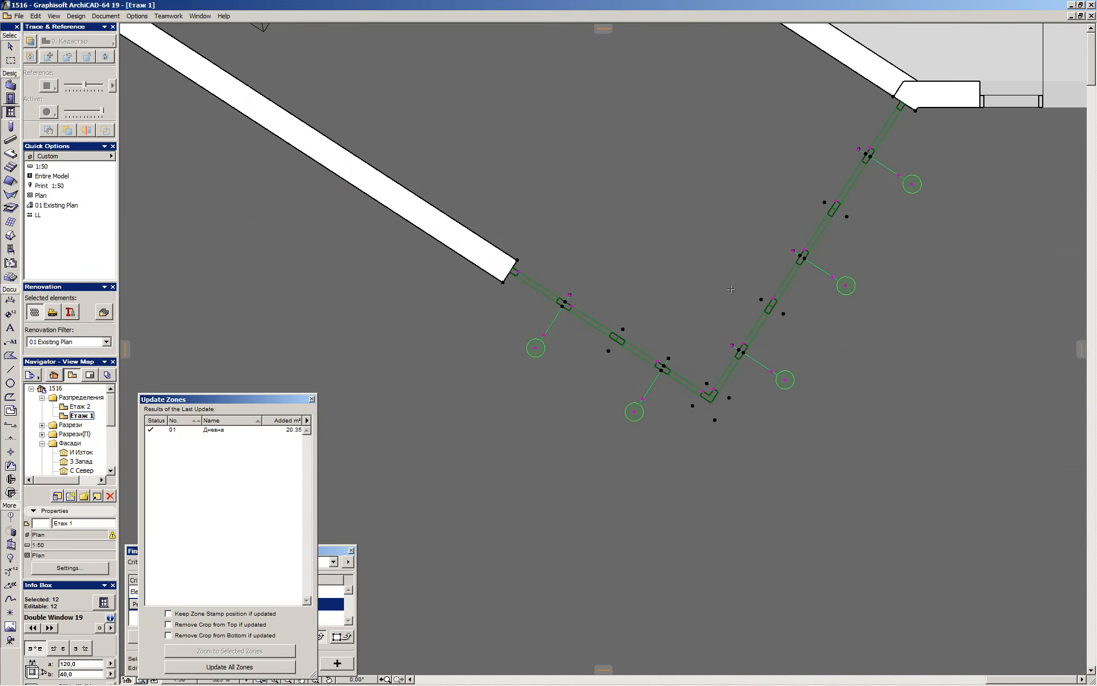
key(ctrl+t)
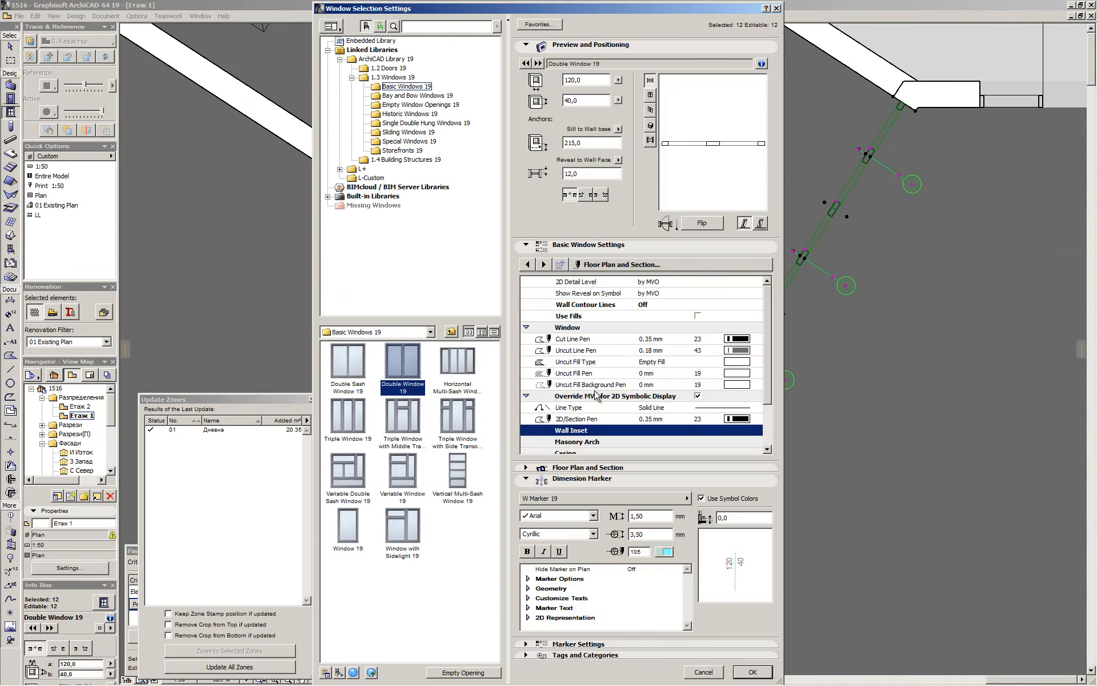
click(593, 422)
scroll(594, 428, down, 1)
scroll(597, 400, up, 1)
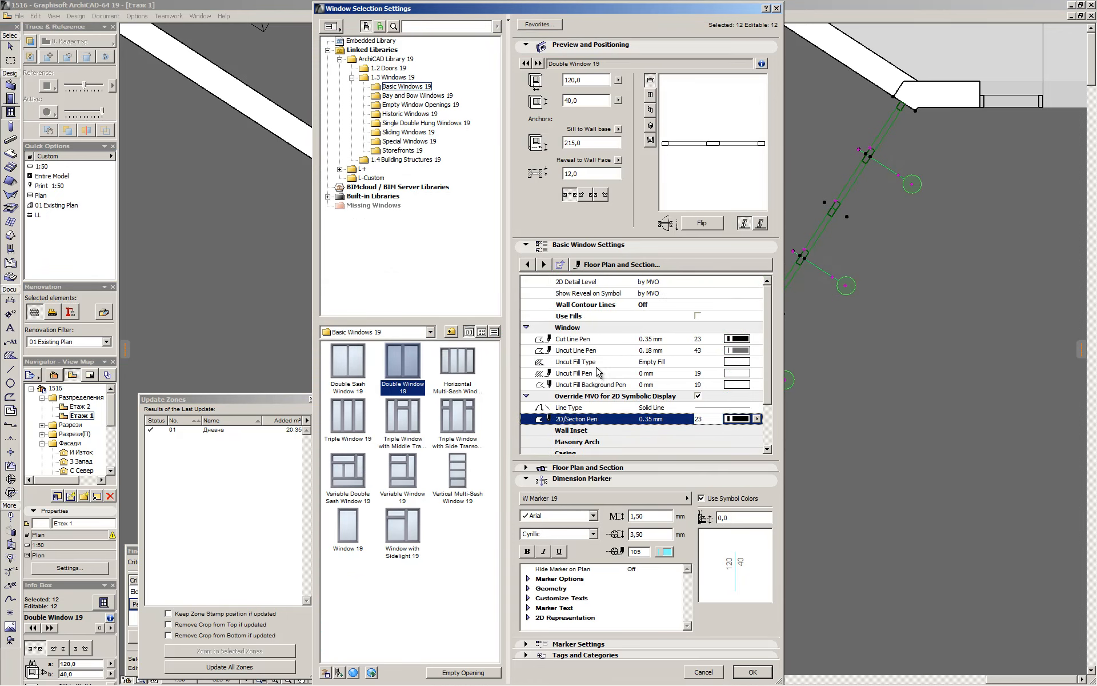
click(602, 328)
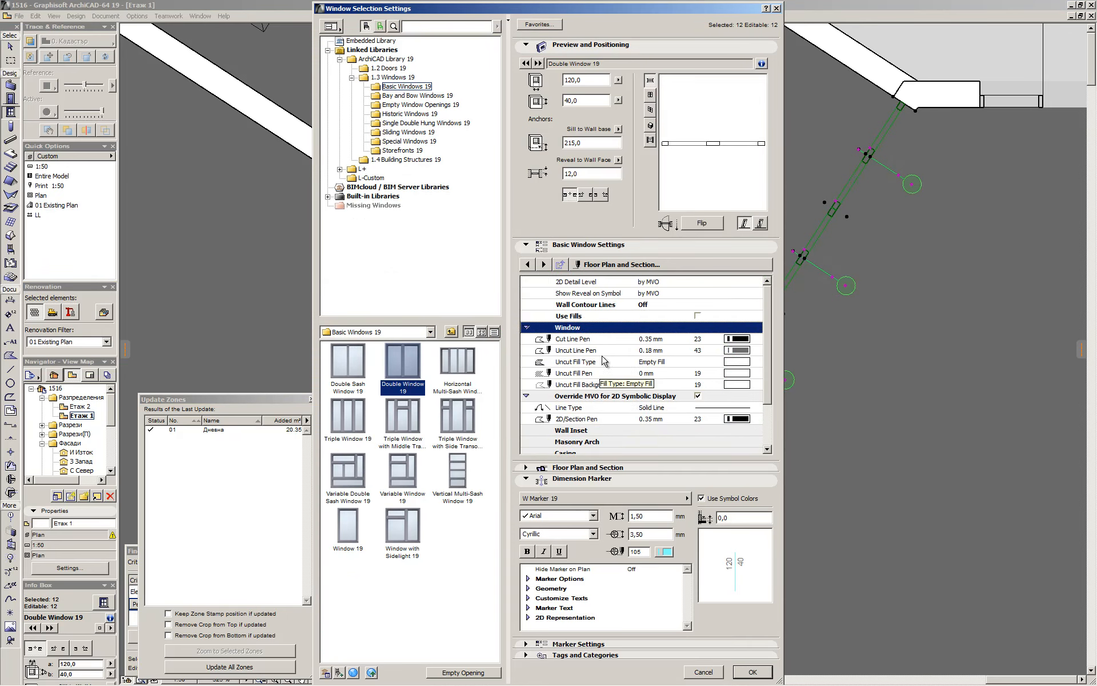
click(660, 307)
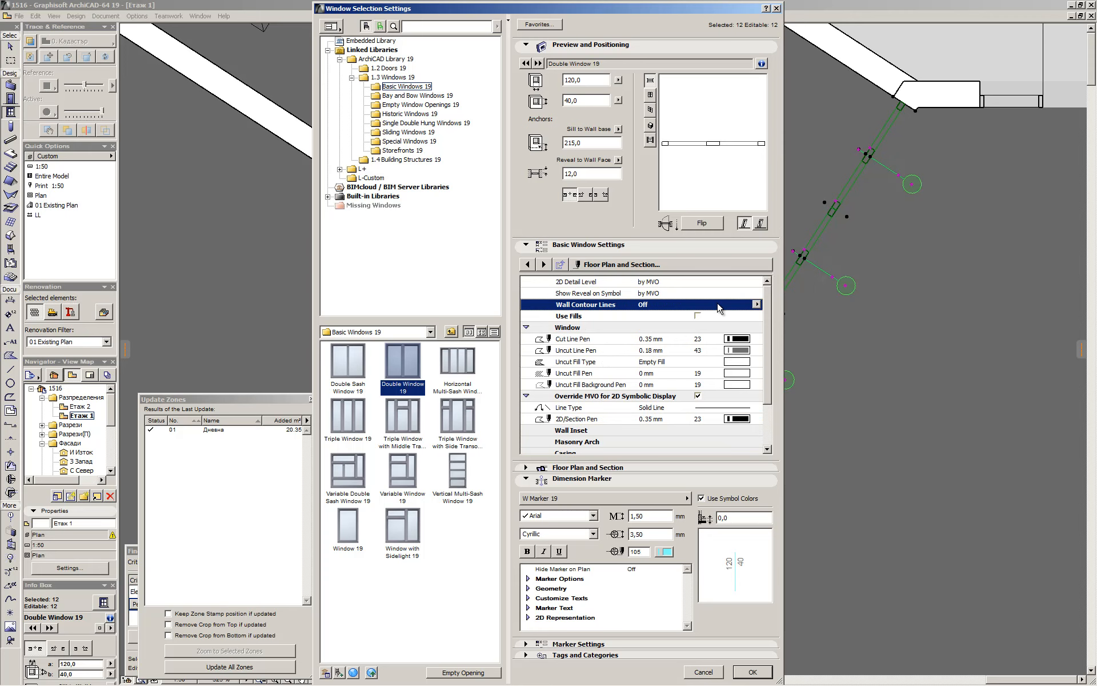
click(758, 304)
click(789, 340)
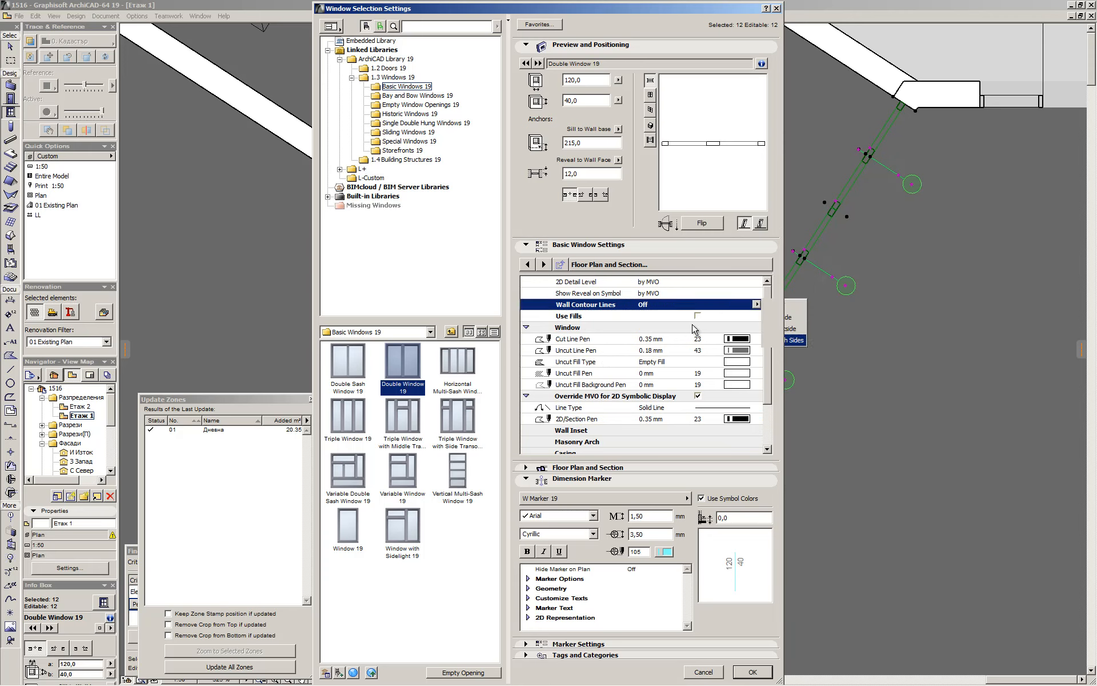
Set the line pen of the windows' wall contour lines to 7 (0.10 mm)
click(527, 305)
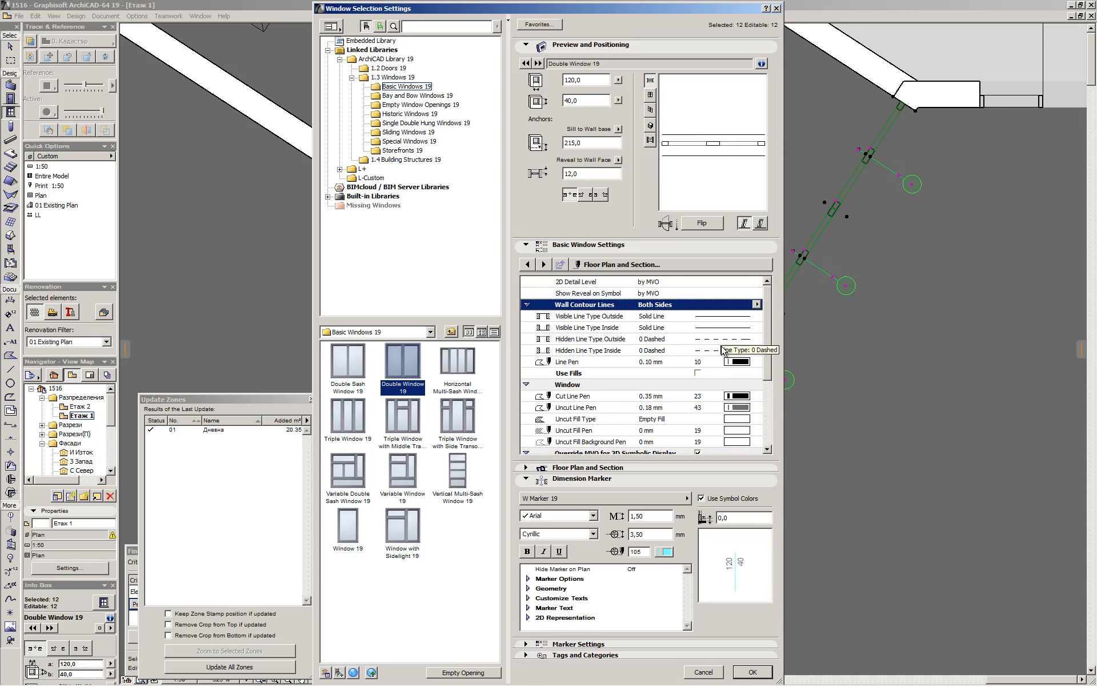
click(749, 361)
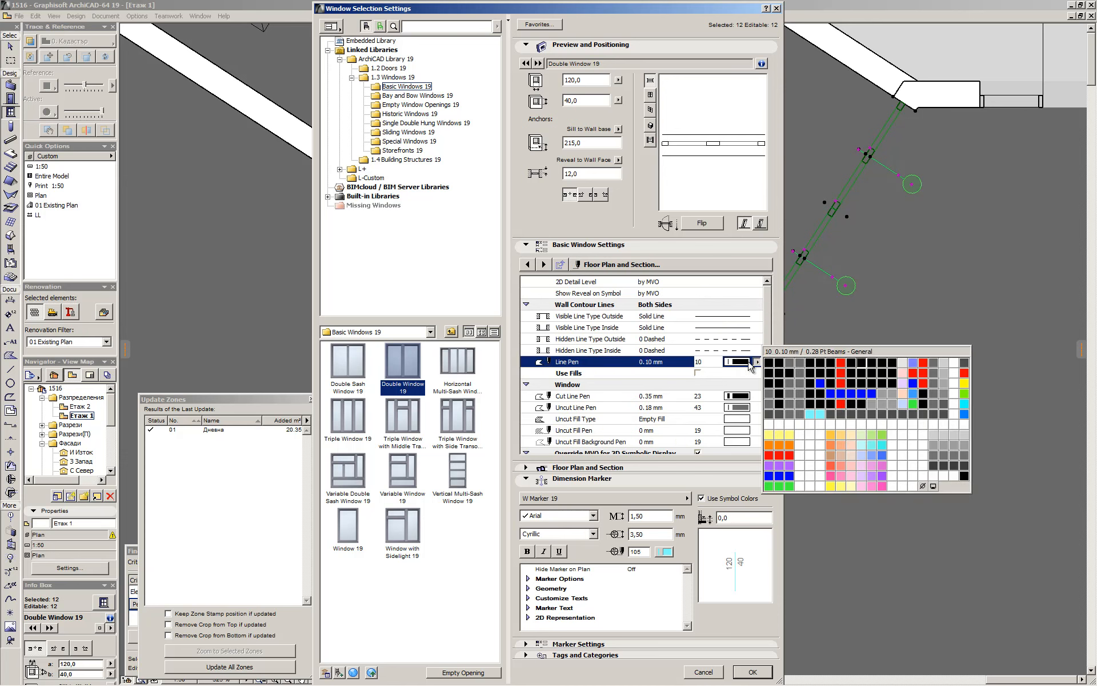
click(830, 361)
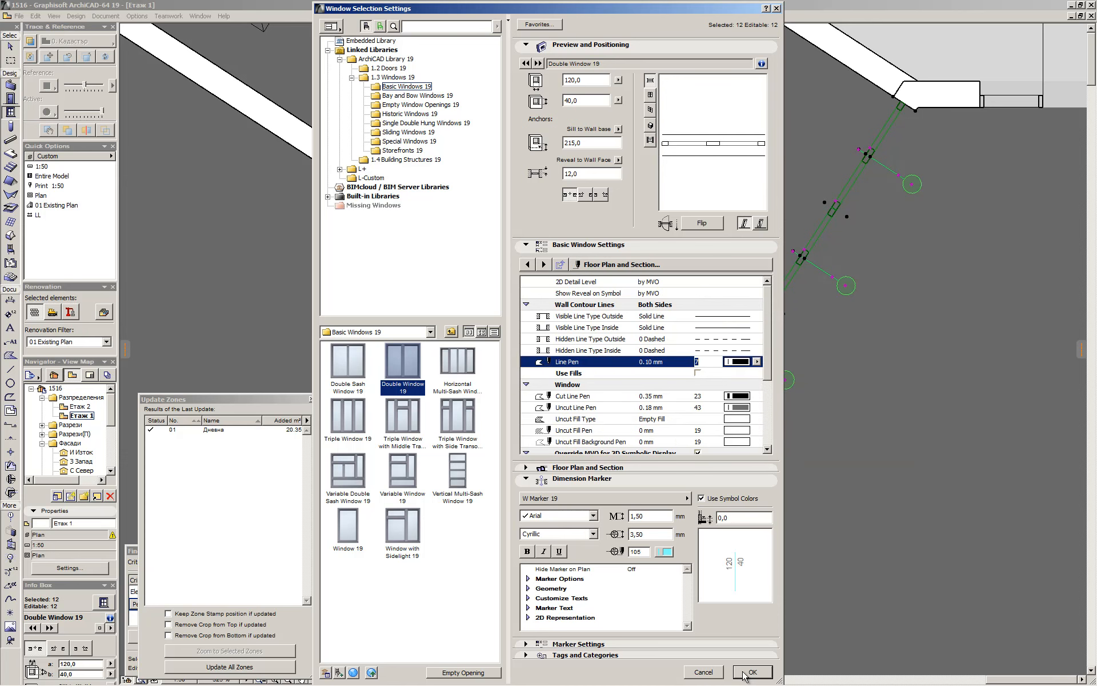
Set the default Marker Text 1 pen of the windows' dimension marker to 5 (0.10 mm)
click(613, 599)
click(537, 589)
click(527, 589)
click(527, 588)
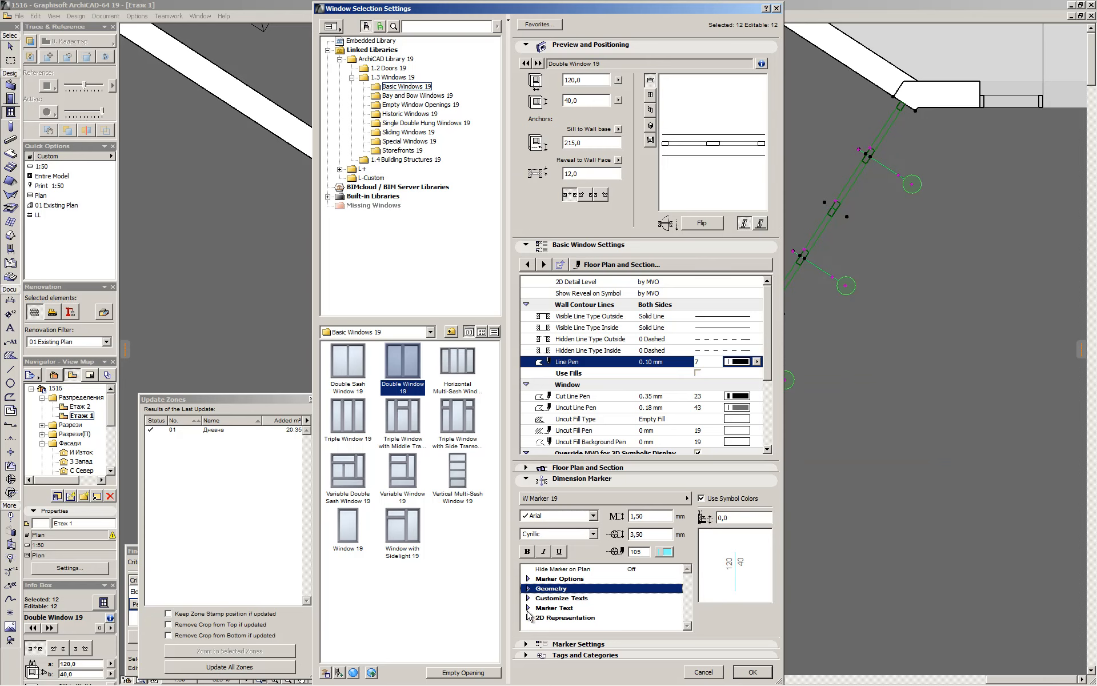
click(528, 616)
click(678, 594)
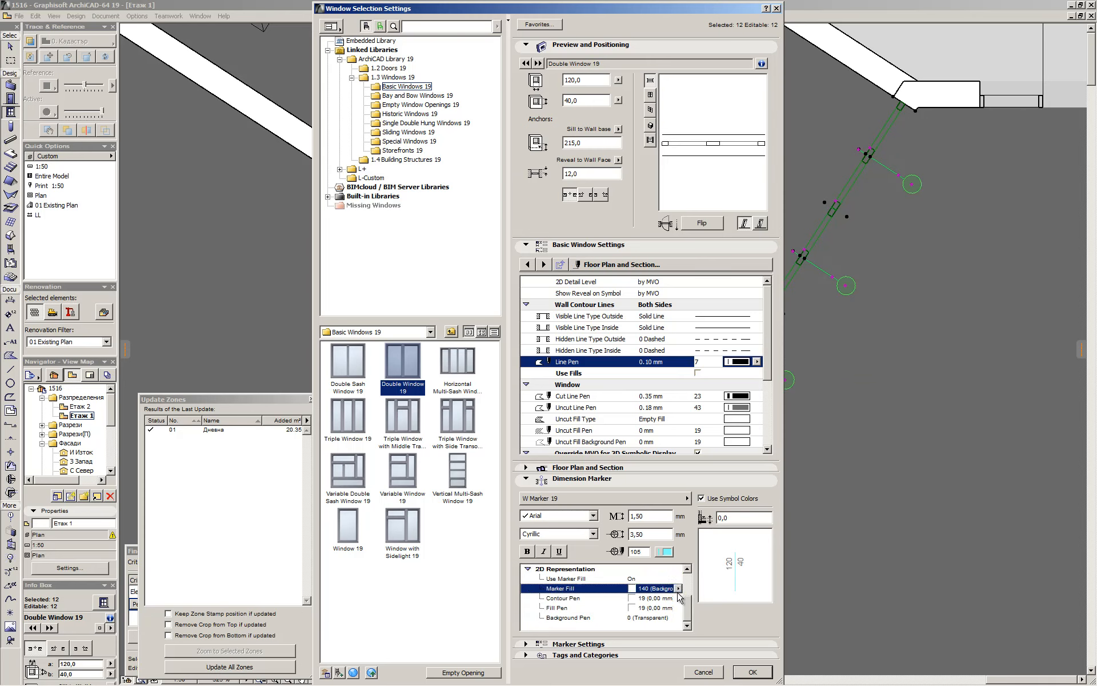
click(528, 569)
click(528, 607)
click(651, 617)
click(678, 617)
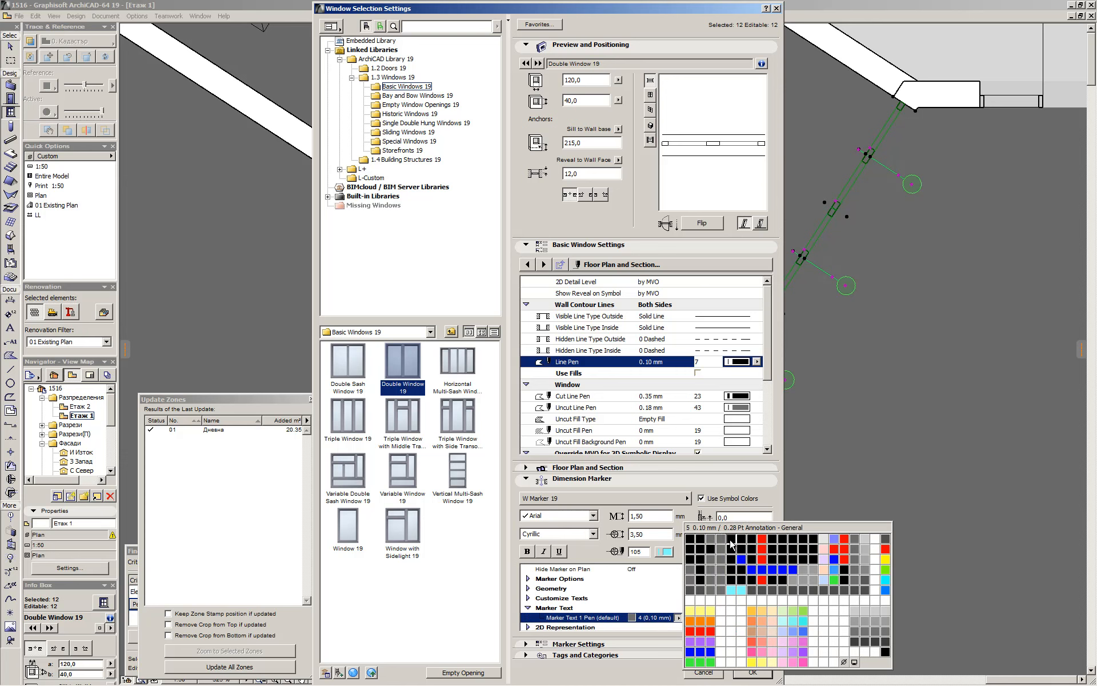
click(732, 539)
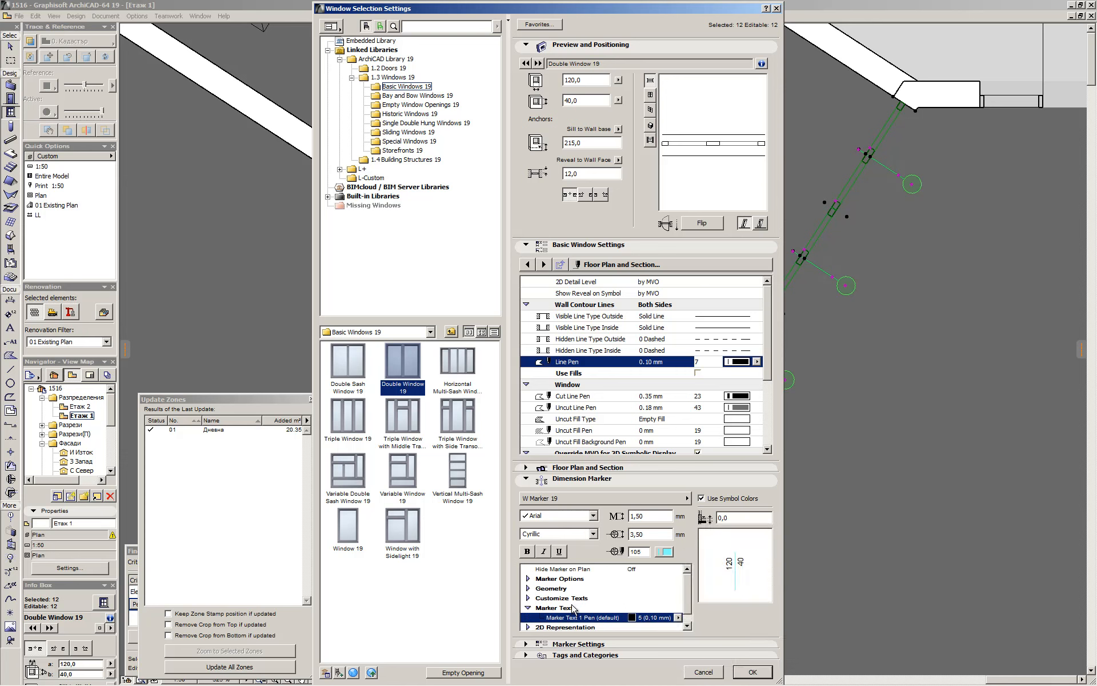
Check the dimension marker's text, marker and 2D representation options and apply the window settings
click(528, 598)
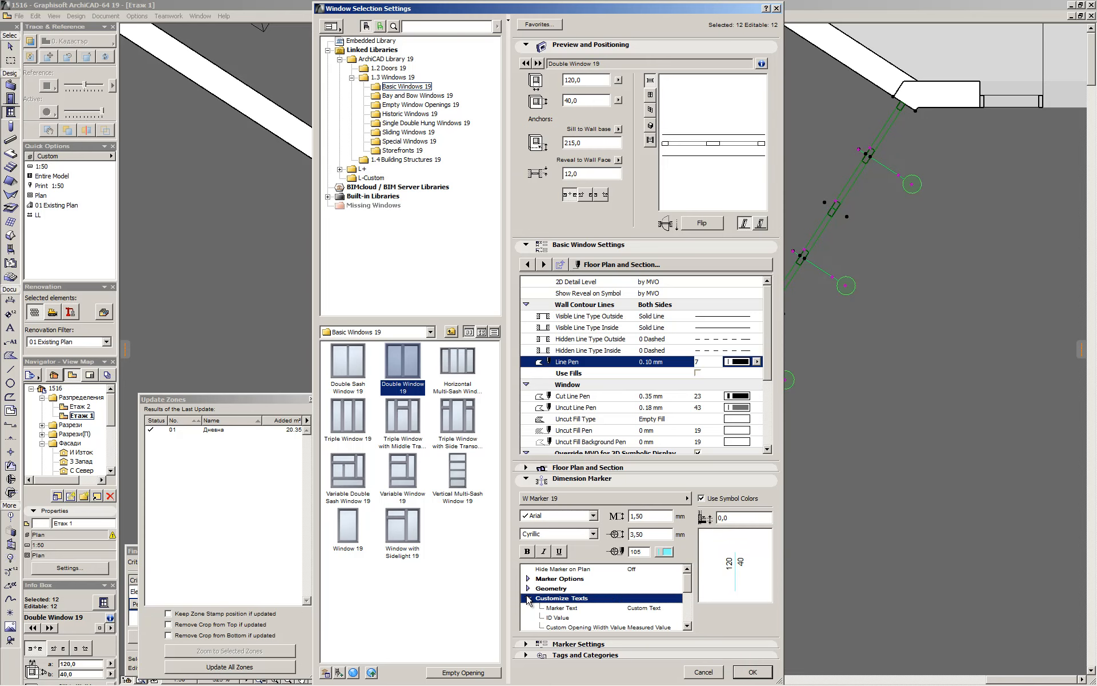
click(528, 597)
scroll(533, 597, down, 1)
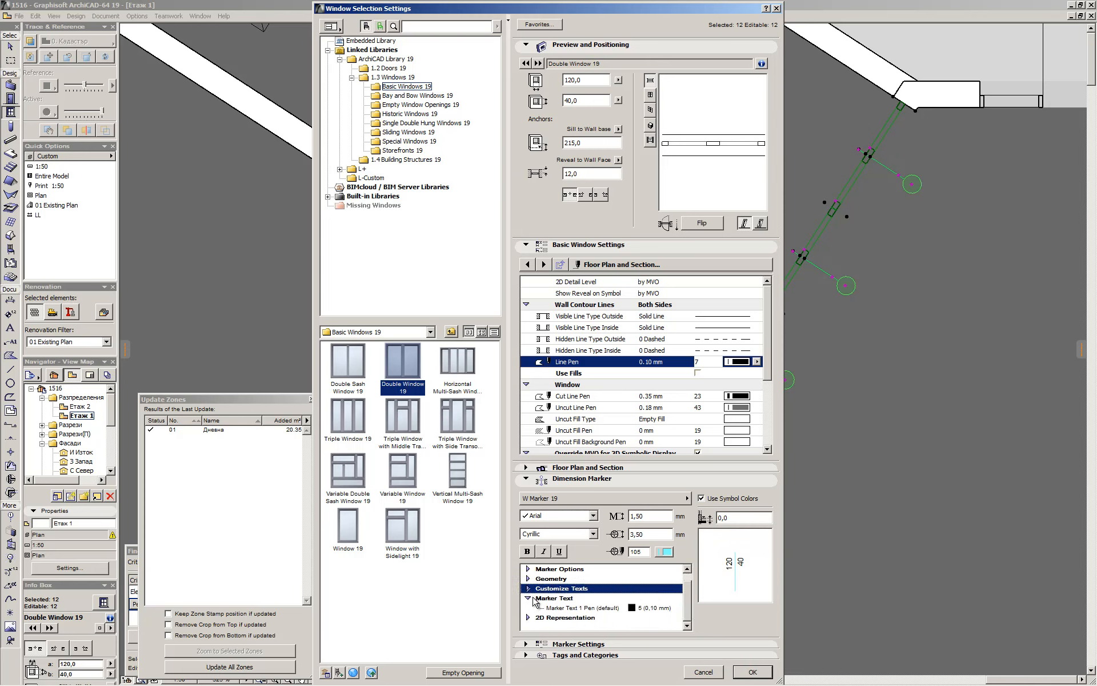
scroll(531, 609, up, 1)
click(527, 570)
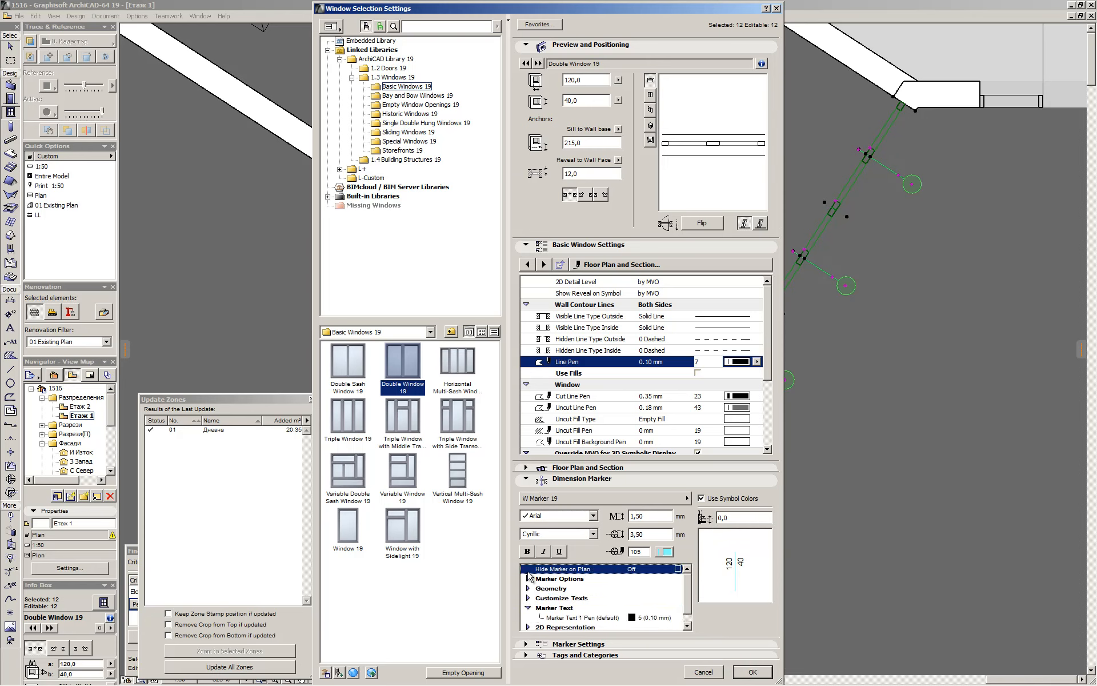
click(526, 578)
scroll(529, 582, down, 3)
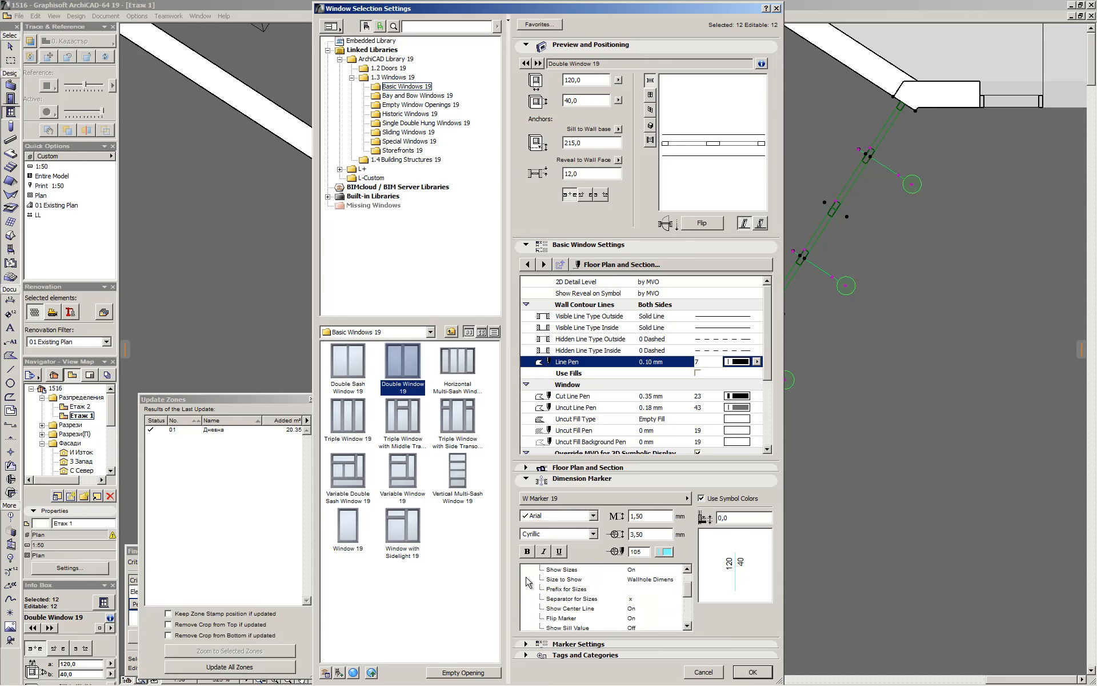
click(530, 587)
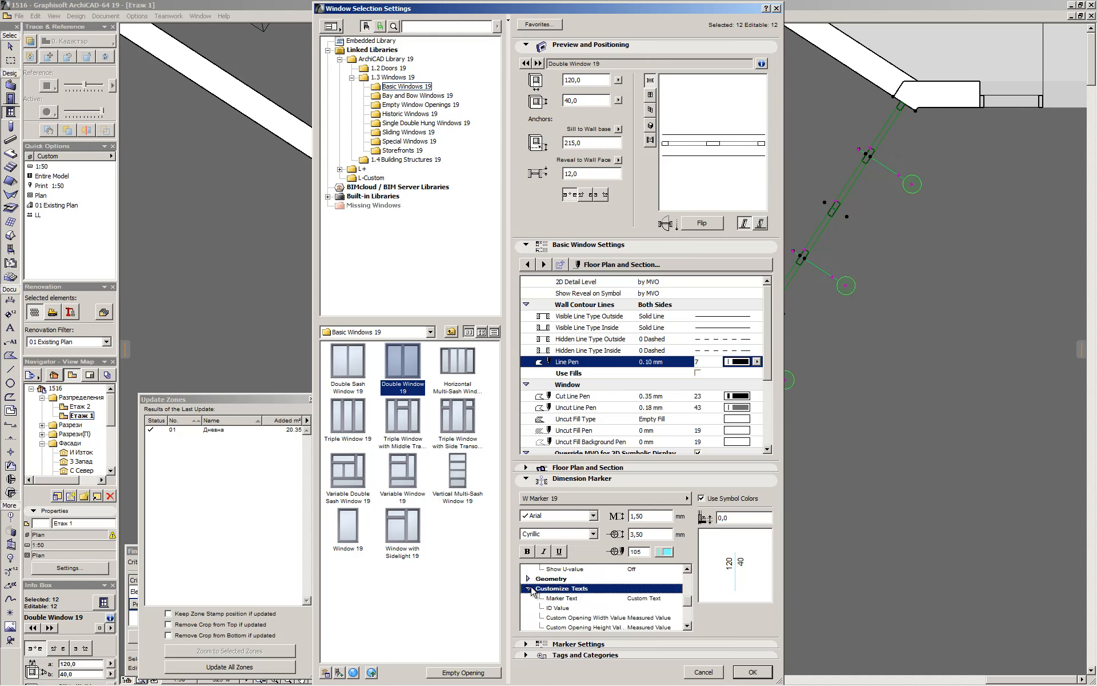
click(530, 587)
scroll(530, 587, down, 2)
click(530, 618)
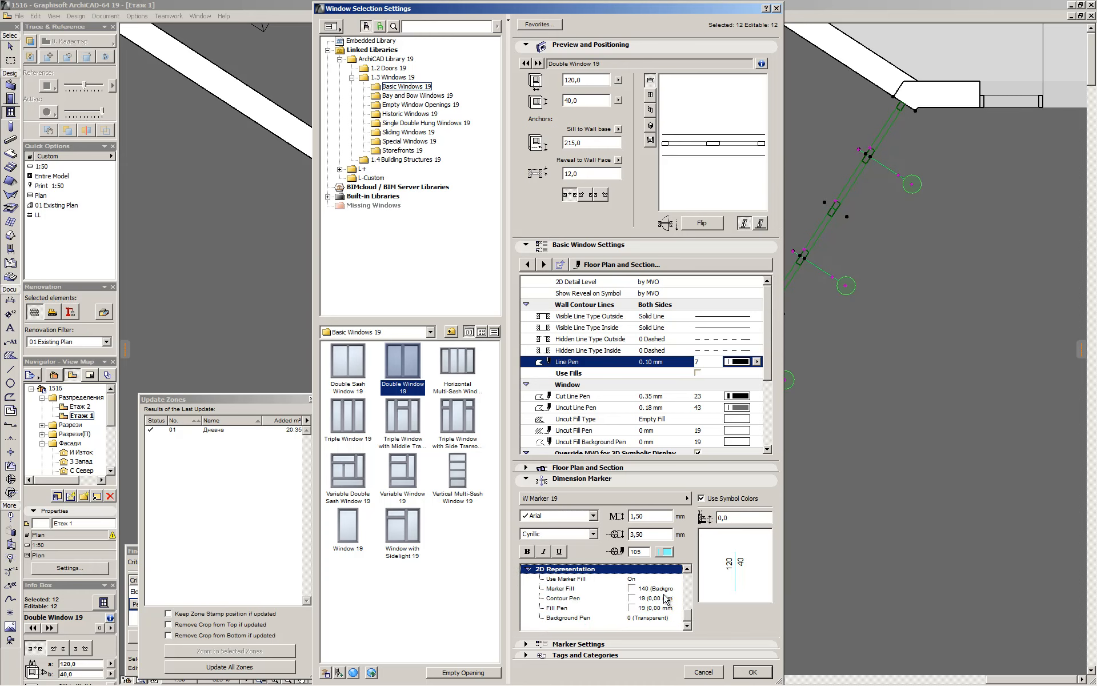
click(752, 673)
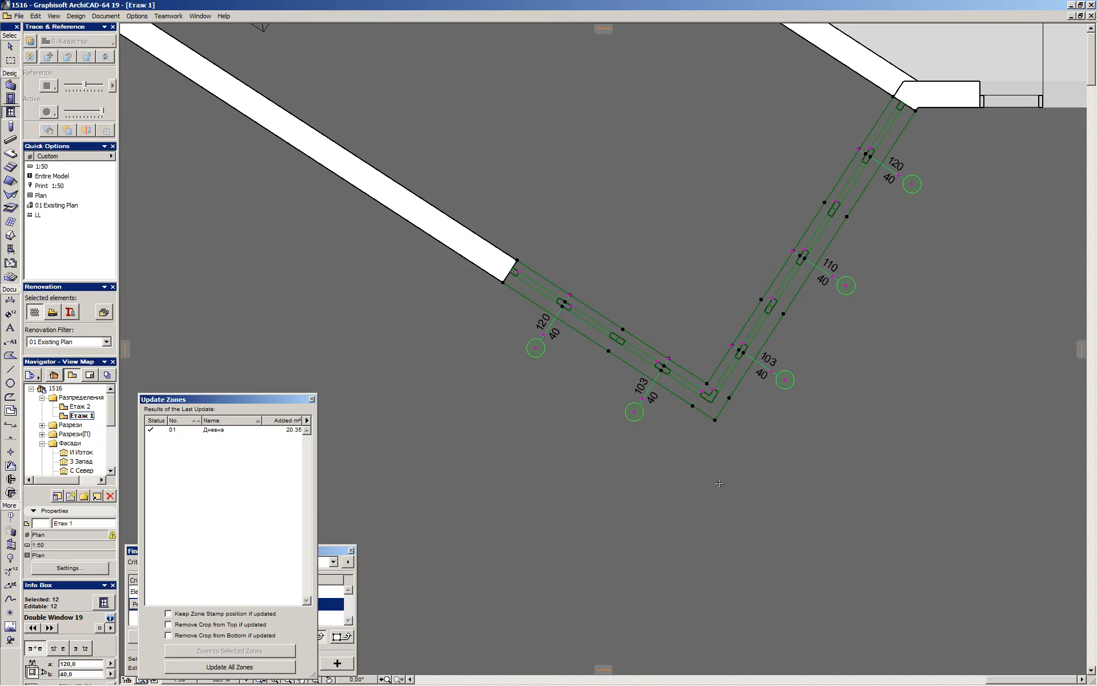
Deselect the windows and examine their contour lines and dimension markers around the angled wall corner
click(719, 485)
scroll(652, 446, down, 3)
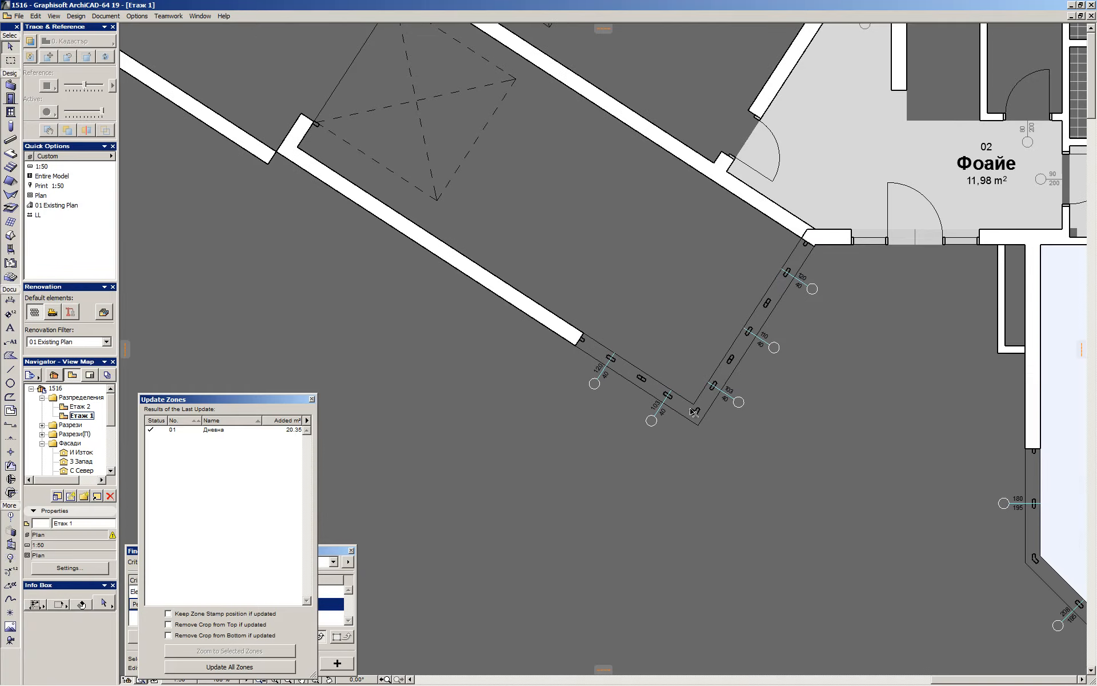
scroll(694, 411, down, 3)
scroll(707, 400, up, 5)
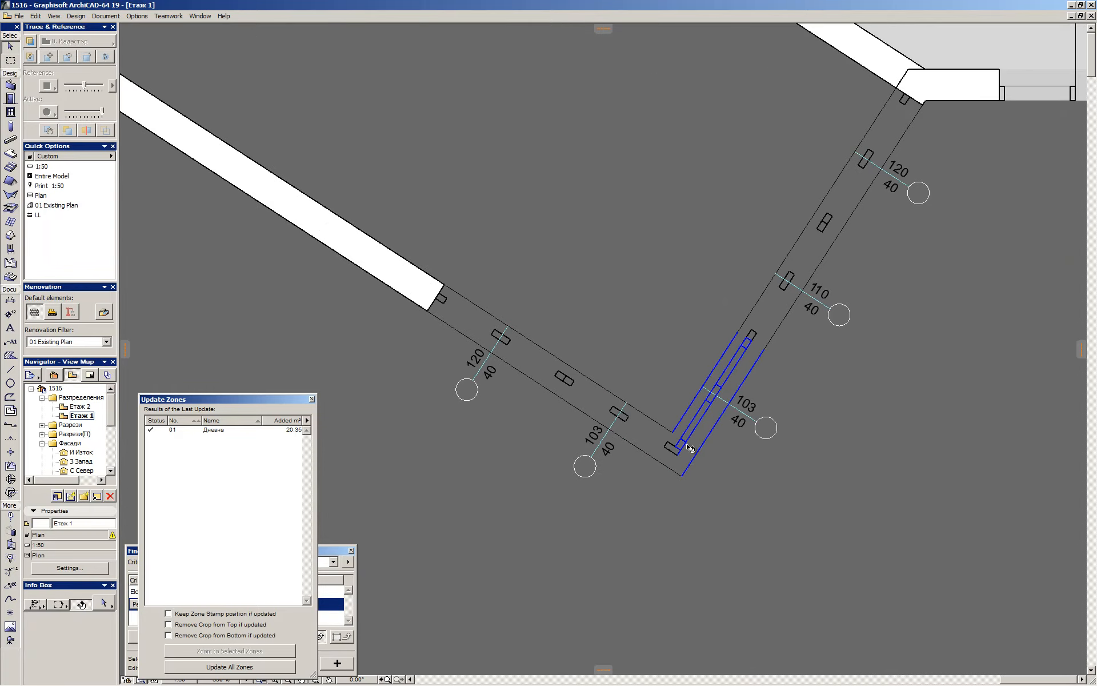
click(687, 444)
click(696, 435)
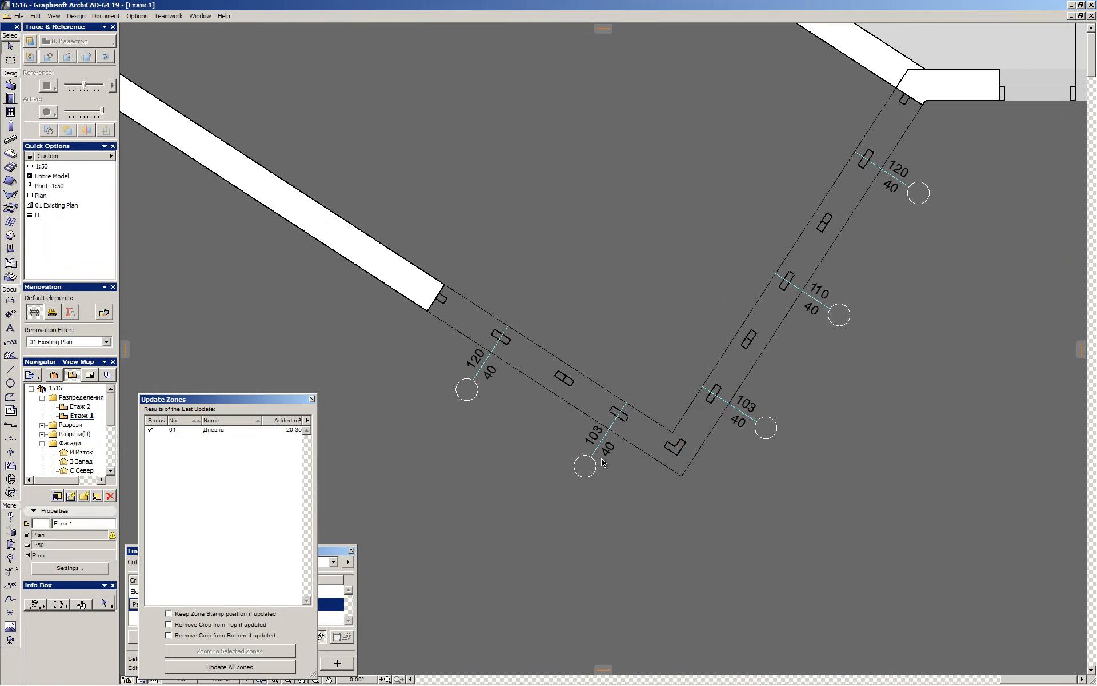
scroll(602, 461, down, 4)
scroll(640, 440, up, 3)
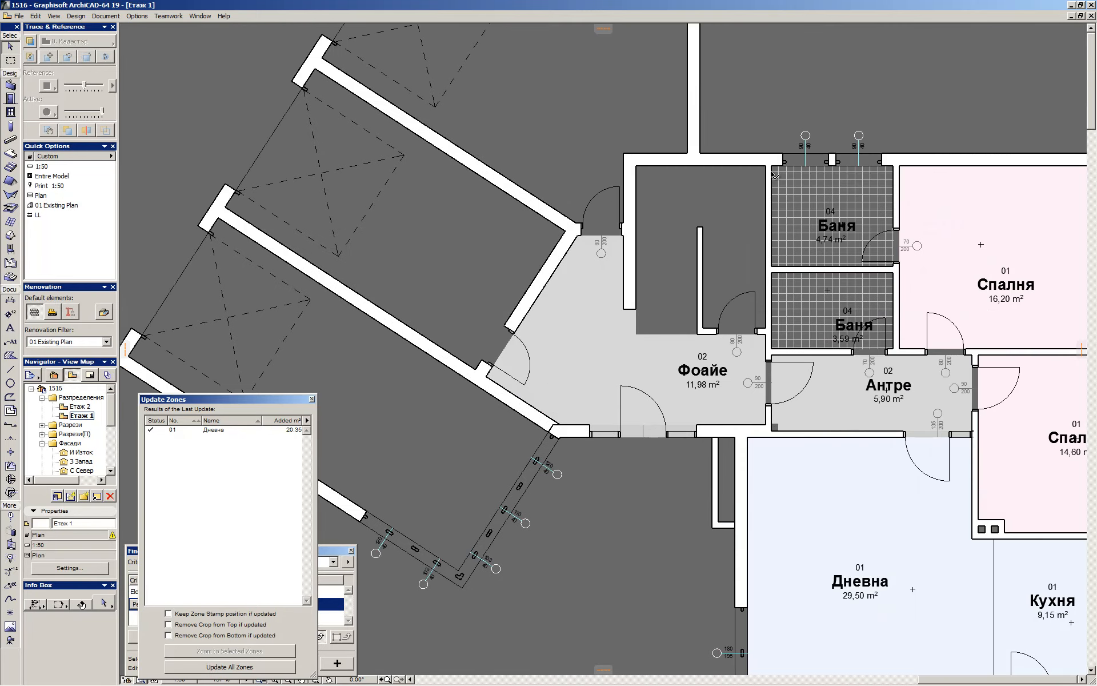
Open the settings of all windows from a bathroom window and check the dimension marker's 2D representation and text pen
scroll(775, 174, up, 3)
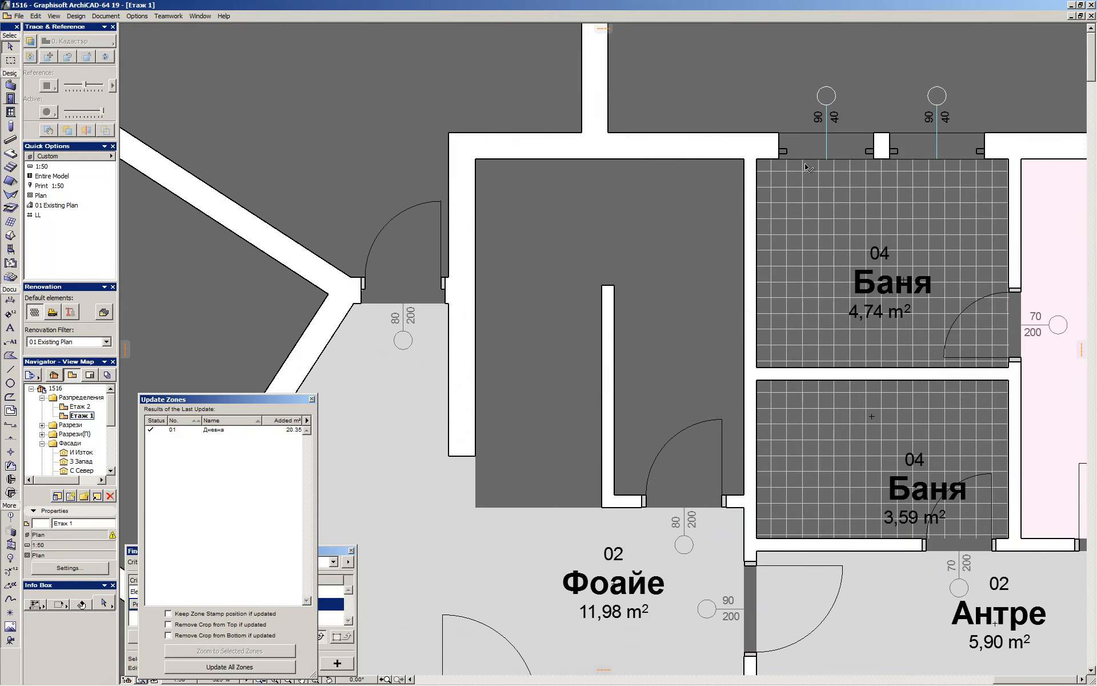
click(826, 90)
key(ctrl+a)
key(ctrl+t)
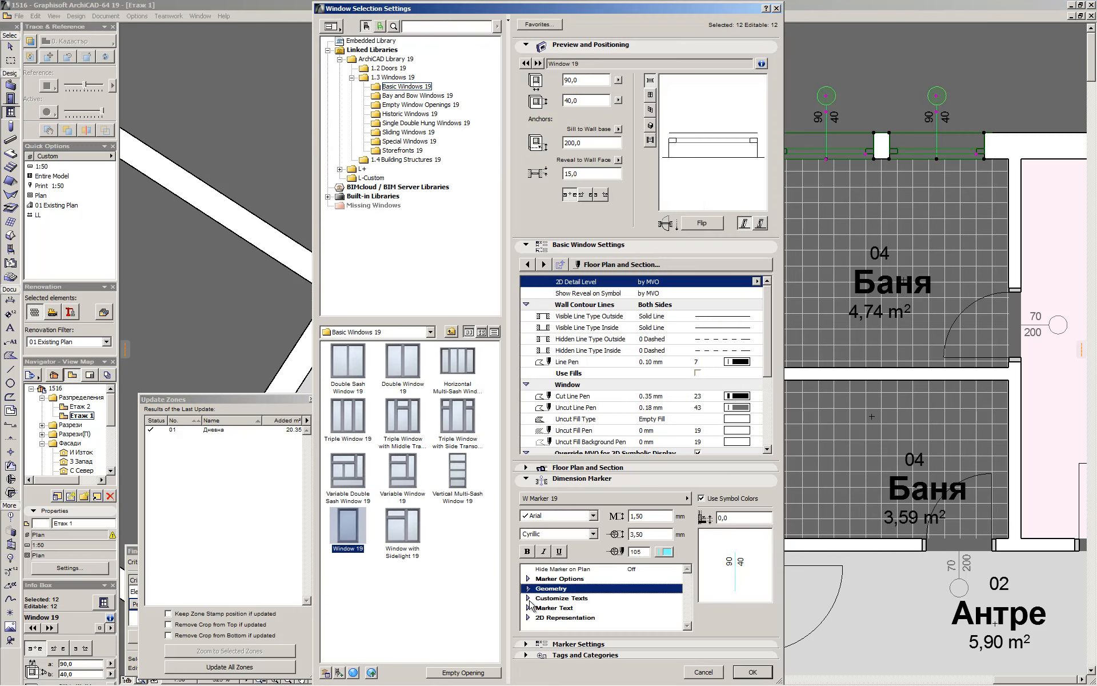
click(527, 617)
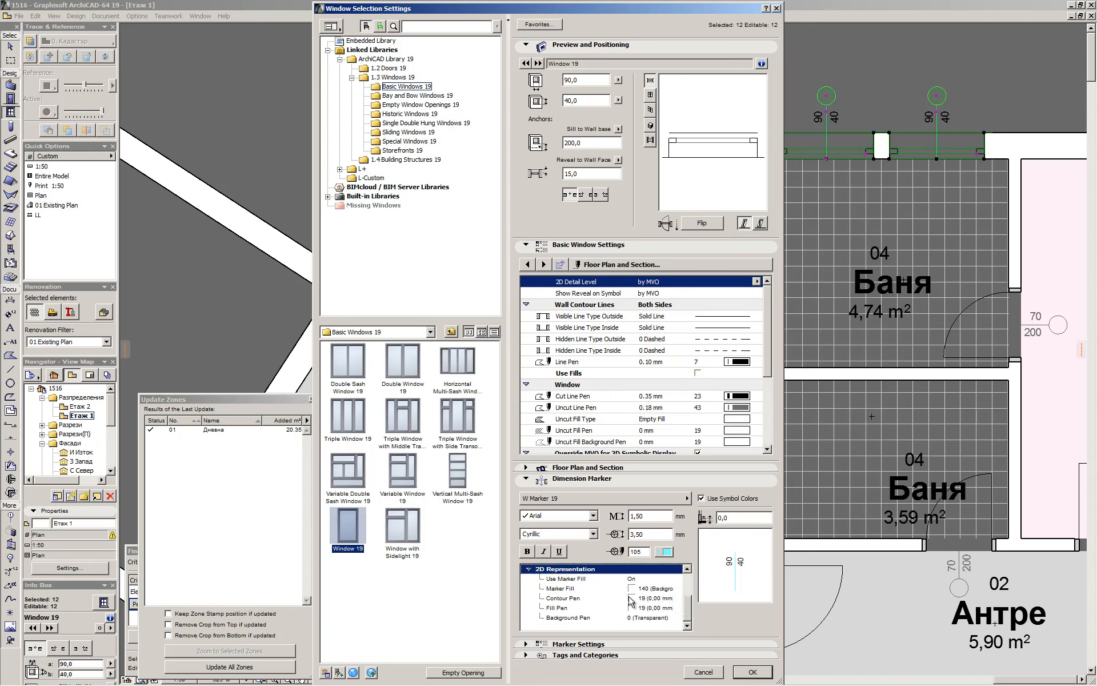
scroll(556, 611, up, 3)
click(530, 588)
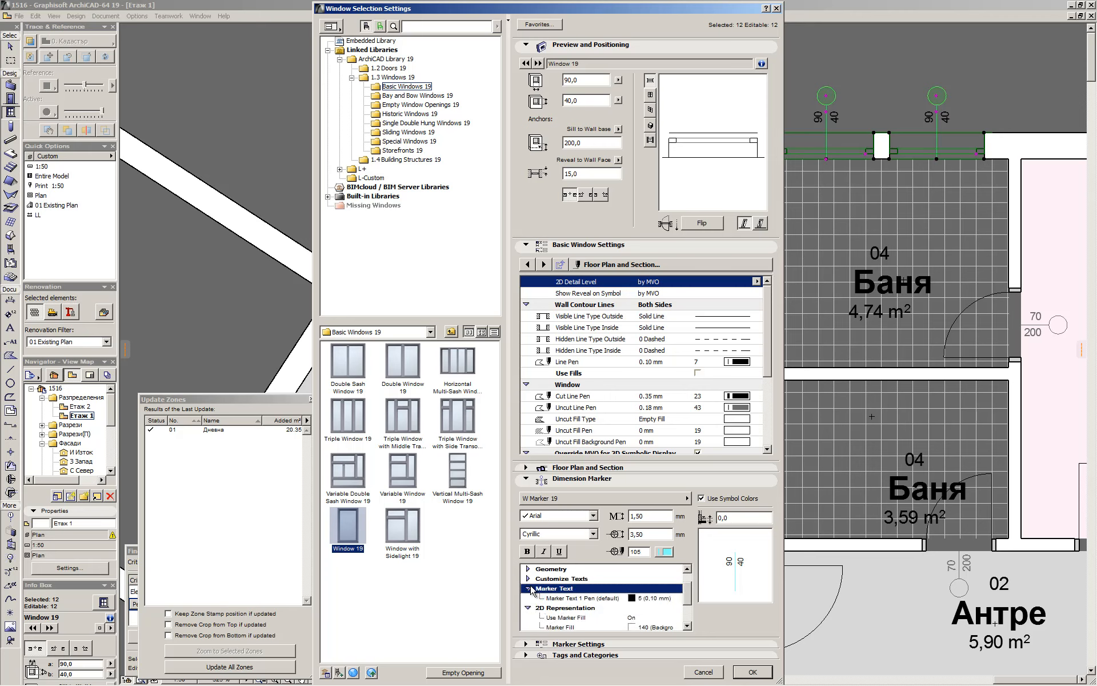
click(663, 598)
click(678, 597)
click(679, 598)
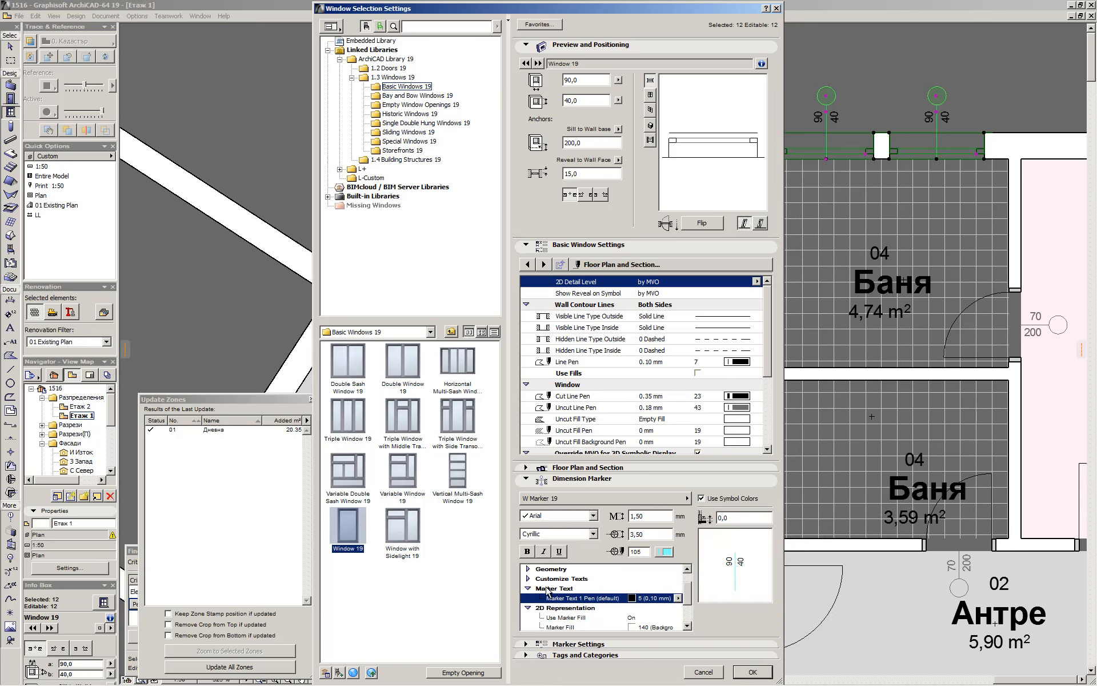
Set the 2D Representation Contour Pen of all windows' dimension markers to 105 (0.15 mm) and apply the window settings
click(527, 569)
scroll(528, 571, down, 2)
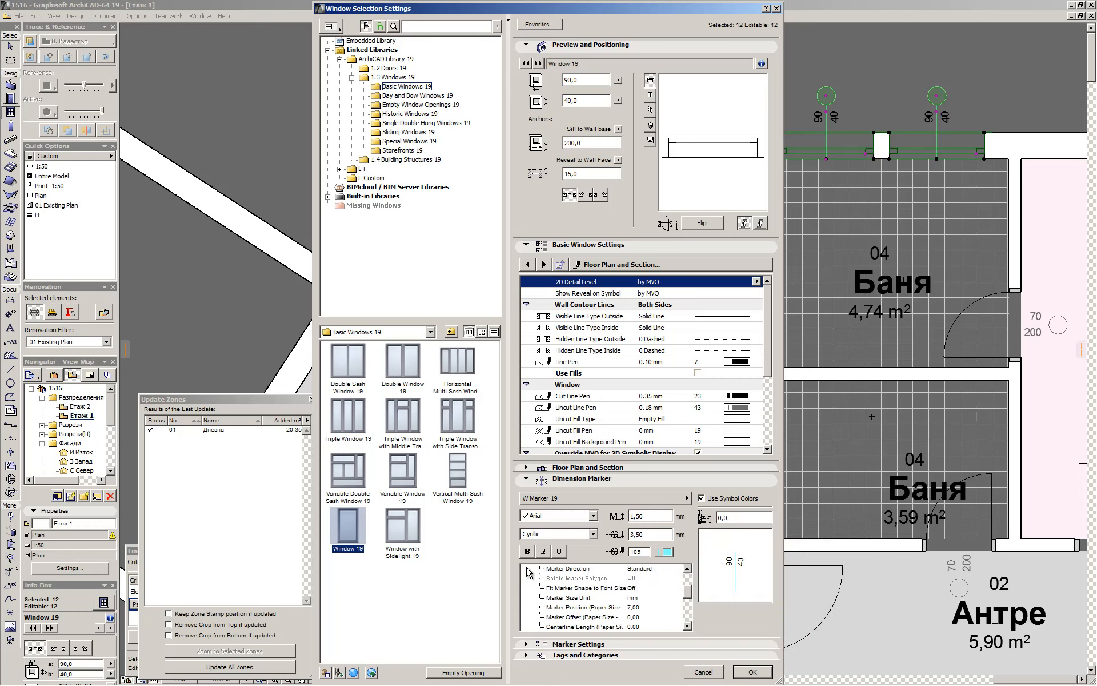
scroll(528, 571, up, 3)
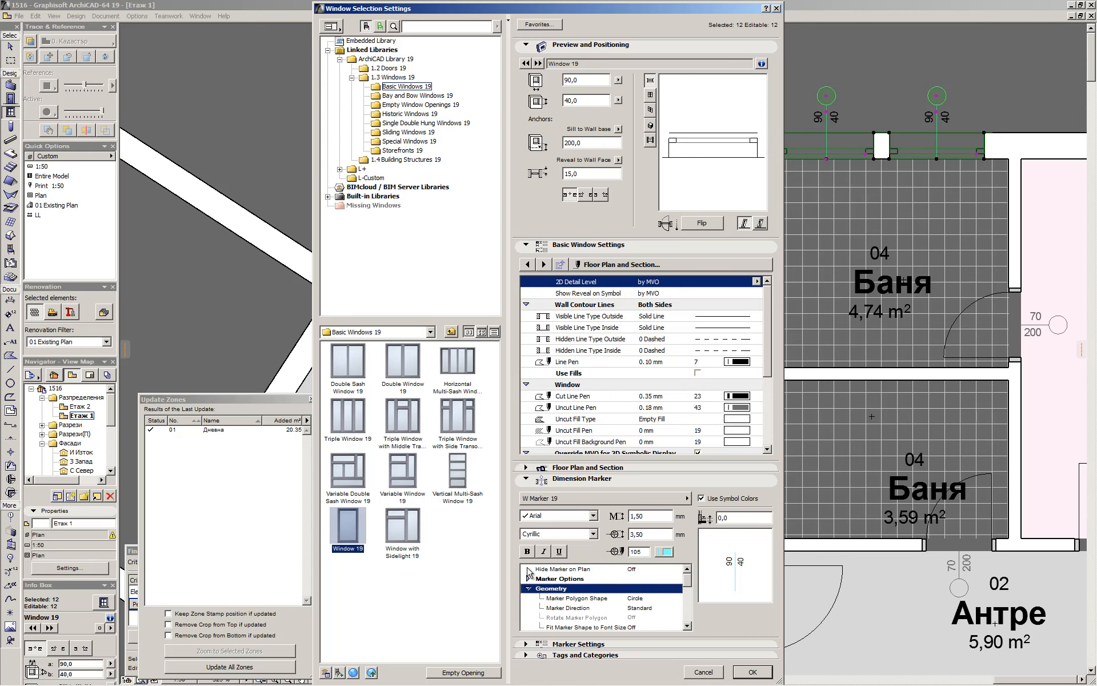
scroll(527, 579, down, 3)
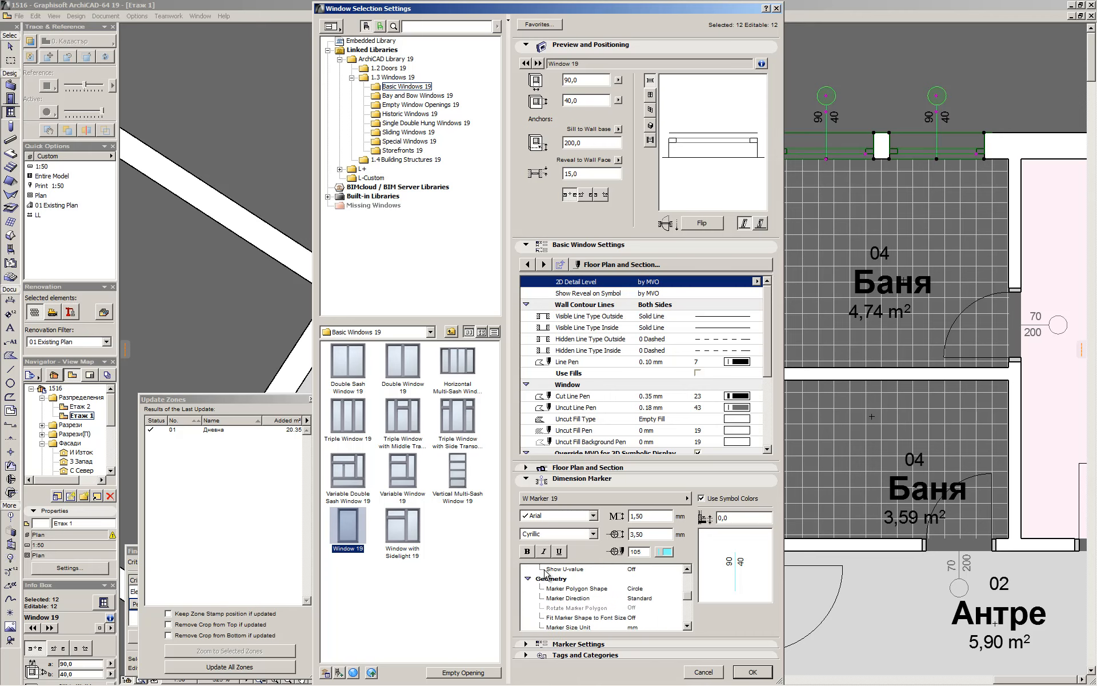
scroll(552, 569, down, 1)
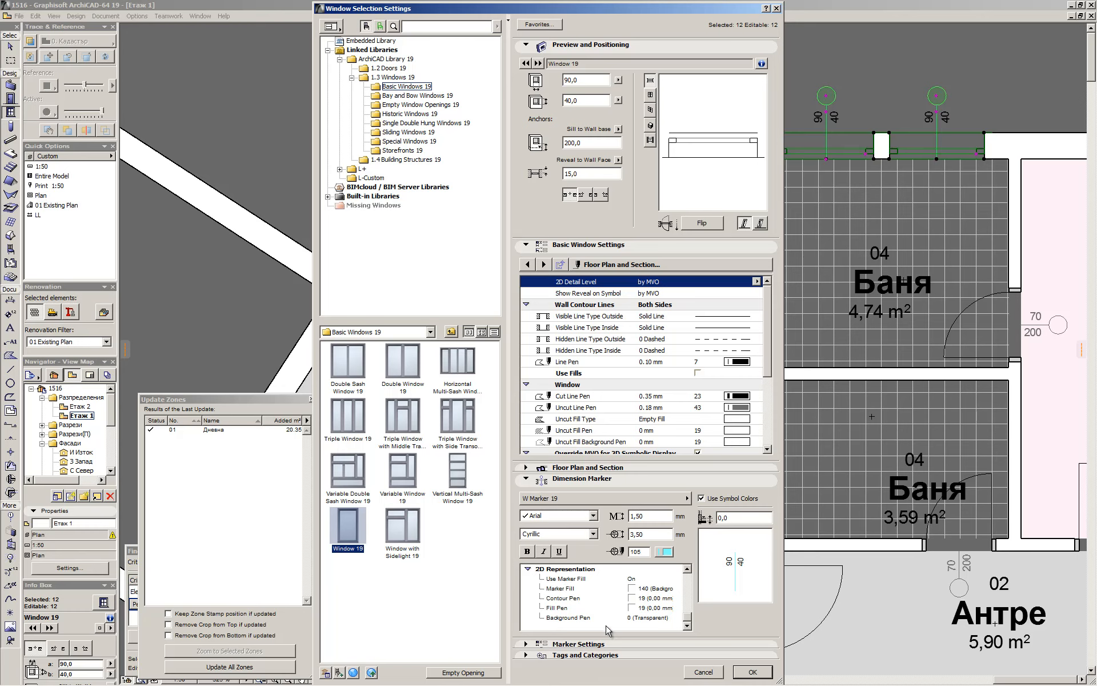
click(677, 601)
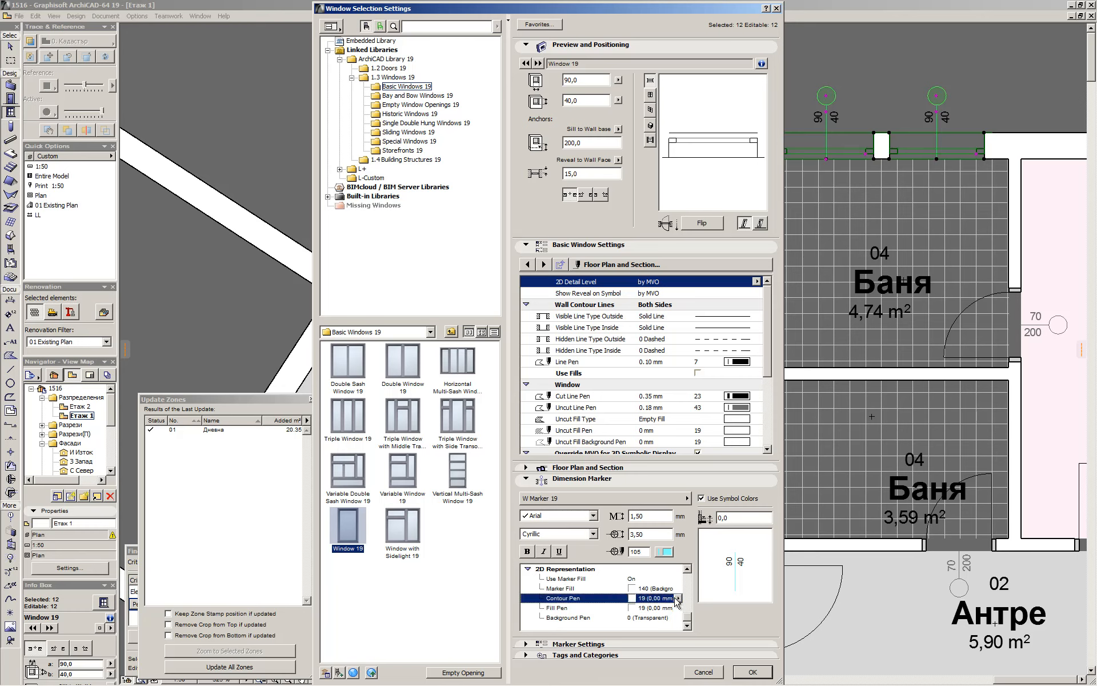
click(678, 599)
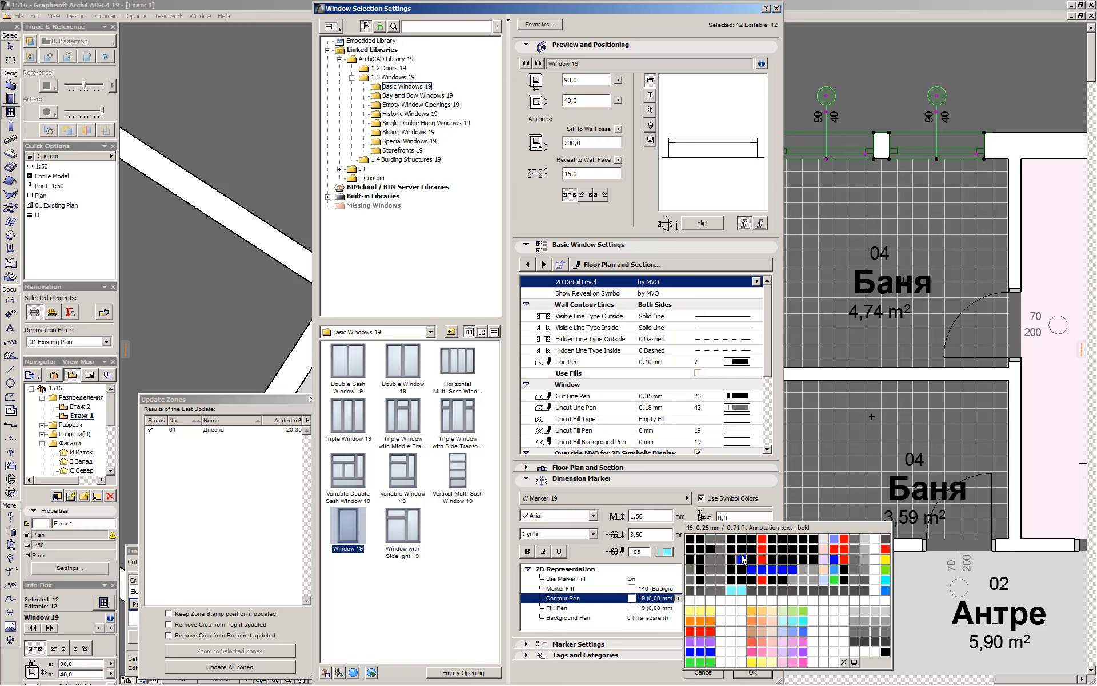
click(731, 589)
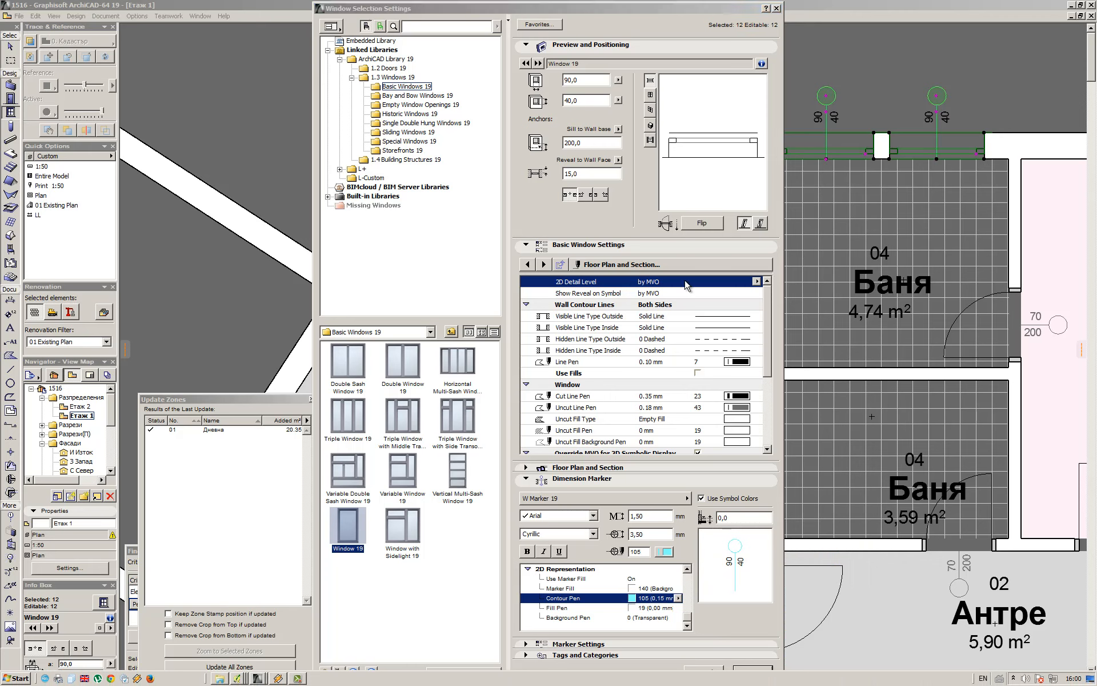
click(746, 670)
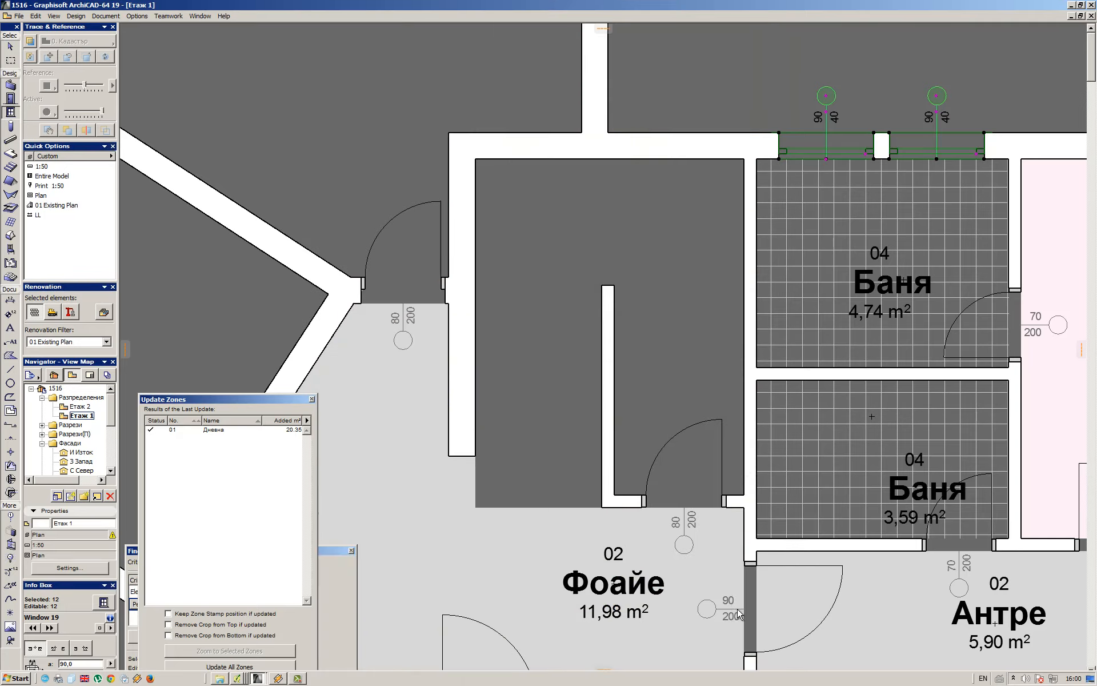
scroll(633, 275, down, 2)
scroll(632, 274, down, 3)
scroll(837, 460, up, 4)
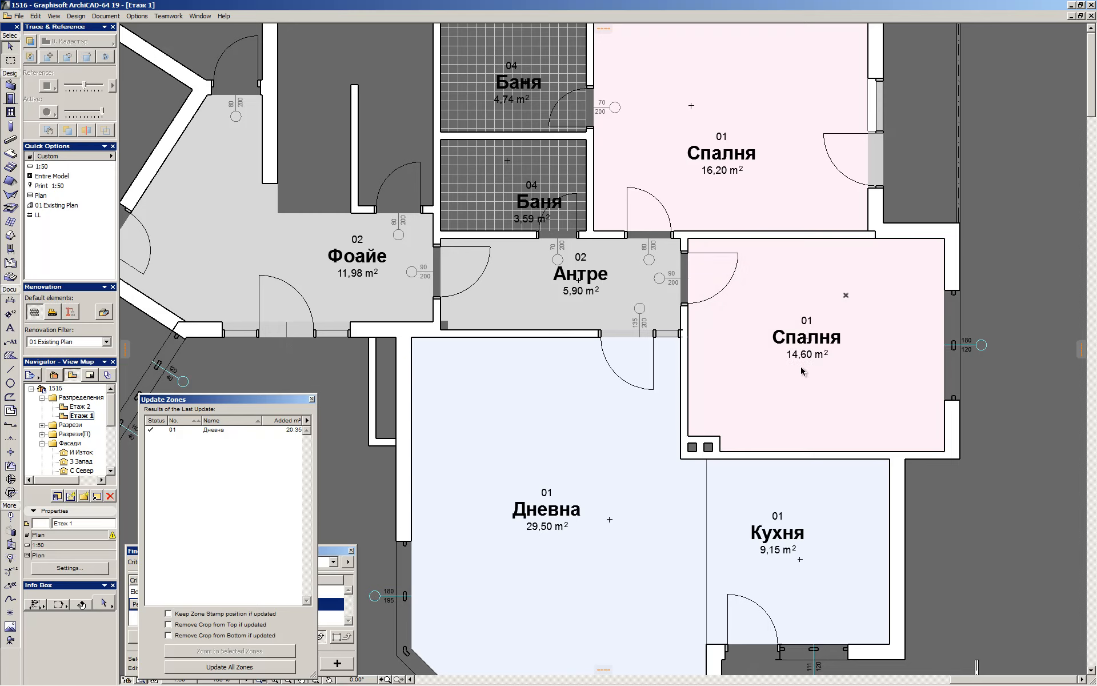
click(814, 335)
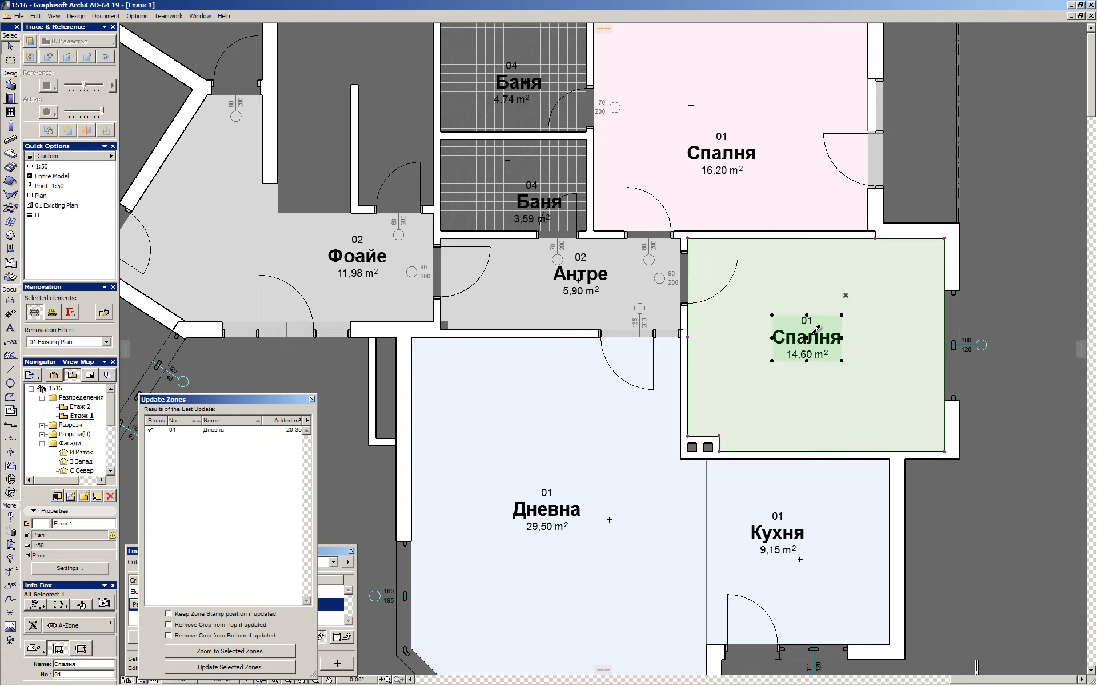
key(ctrl+a)
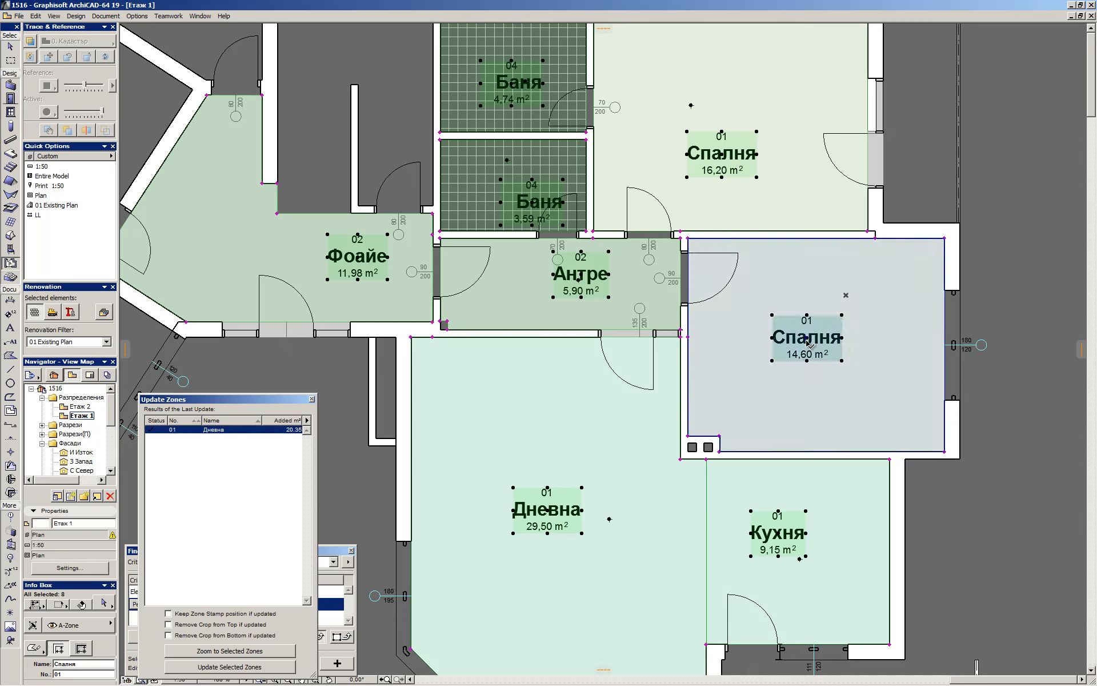
key(Escape)
key(Escape)
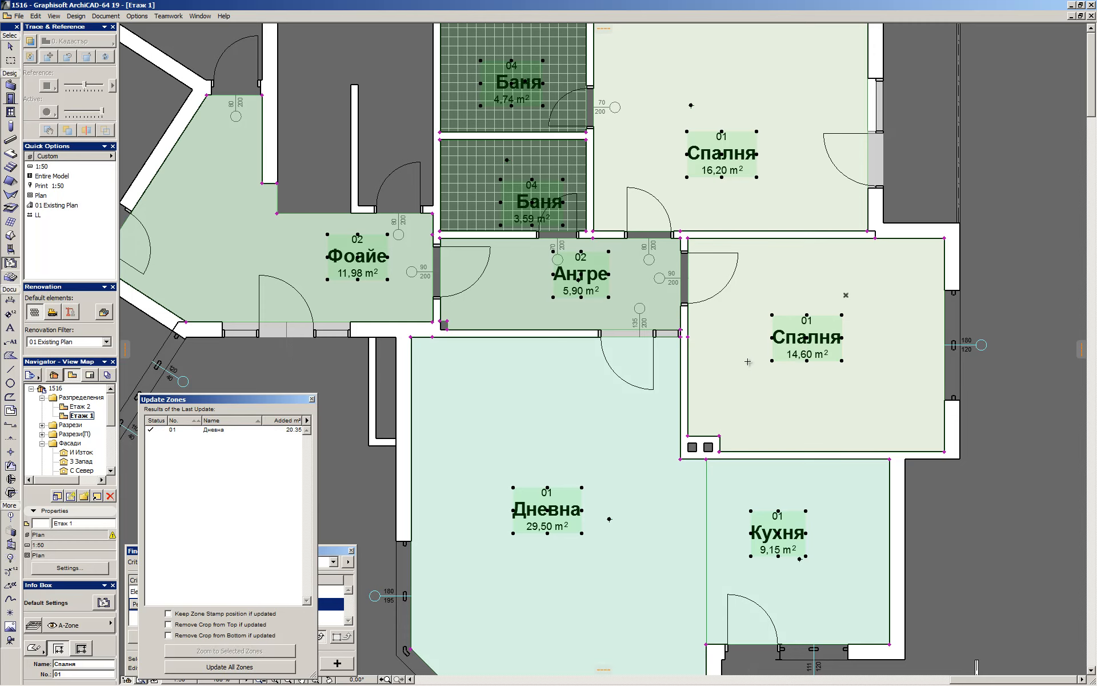
scroll(768, 446, down, 3)
scroll(720, 360, up, 2)
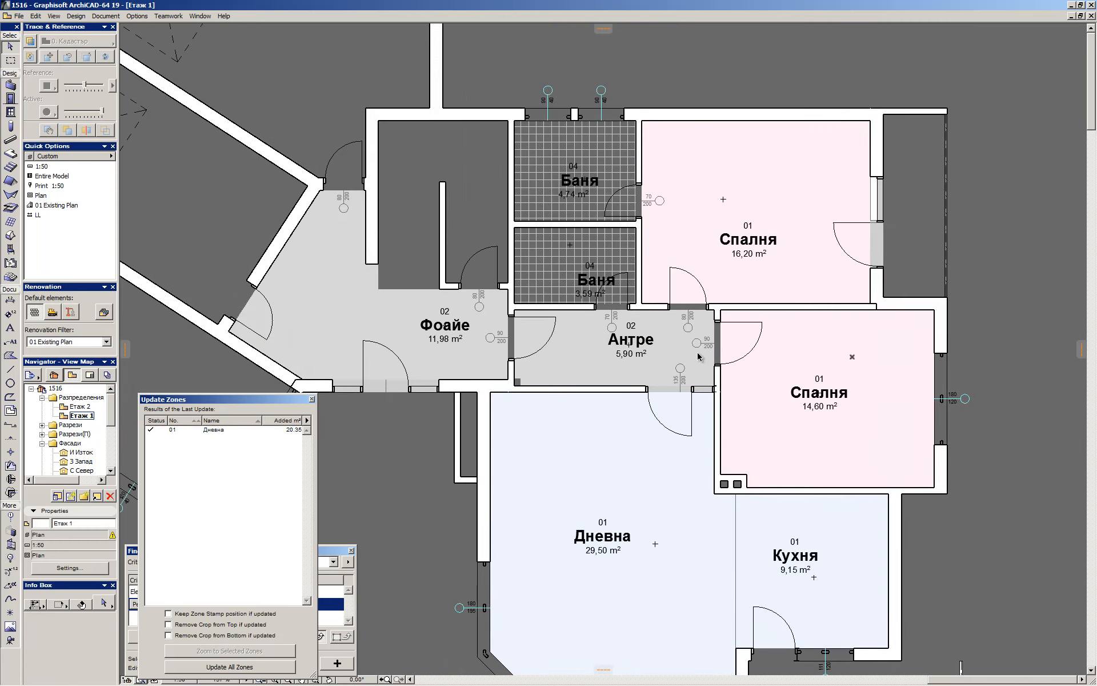
Reopen the saved Етаж 1 plan view, select all bathroom fixtures and display all parameters in their settings
key(ctrl+Up)
double_click(80, 415)
scroll(350, 297, up, 3)
shift+click(624, 179)
key(ctrl+t)
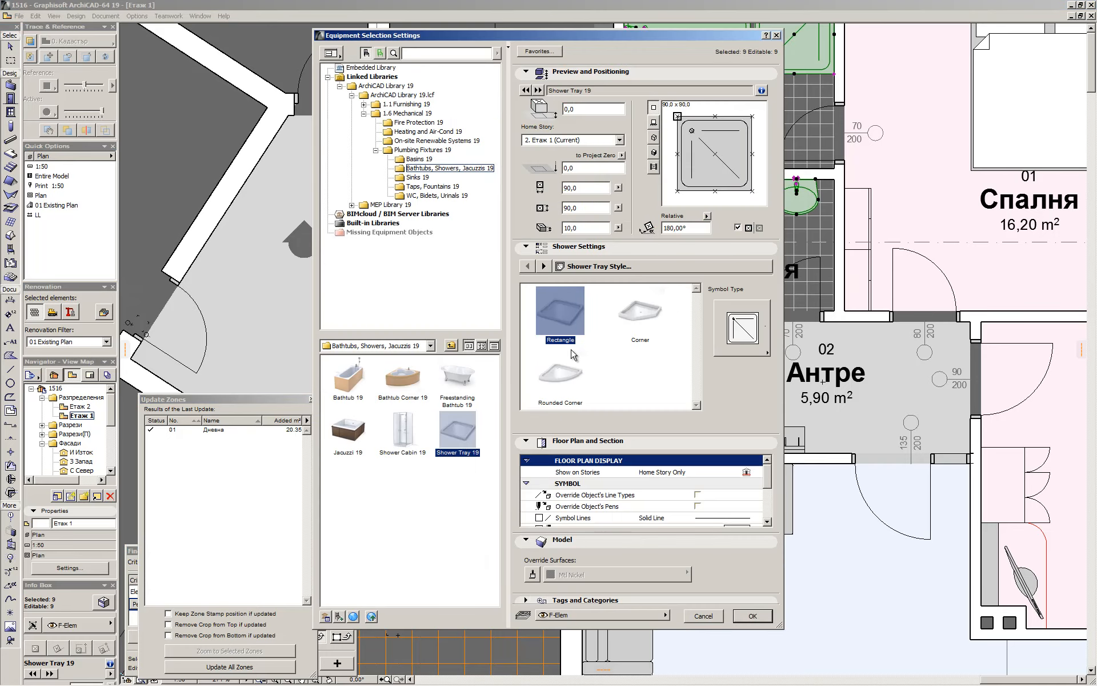
click(575, 268)
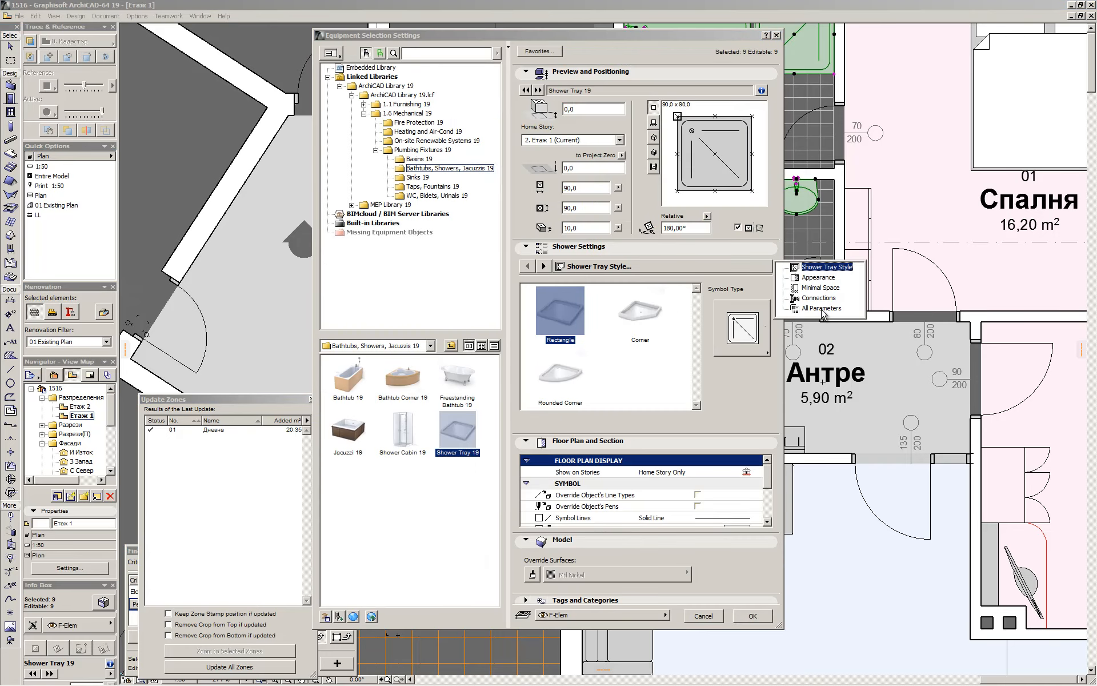
click(823, 308)
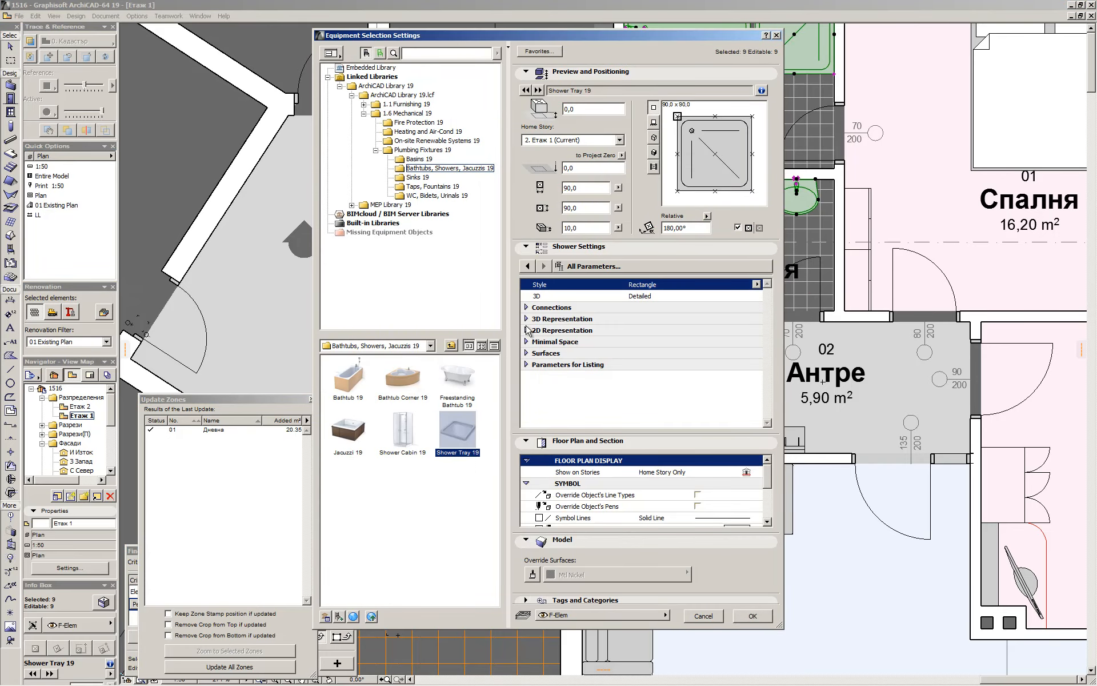